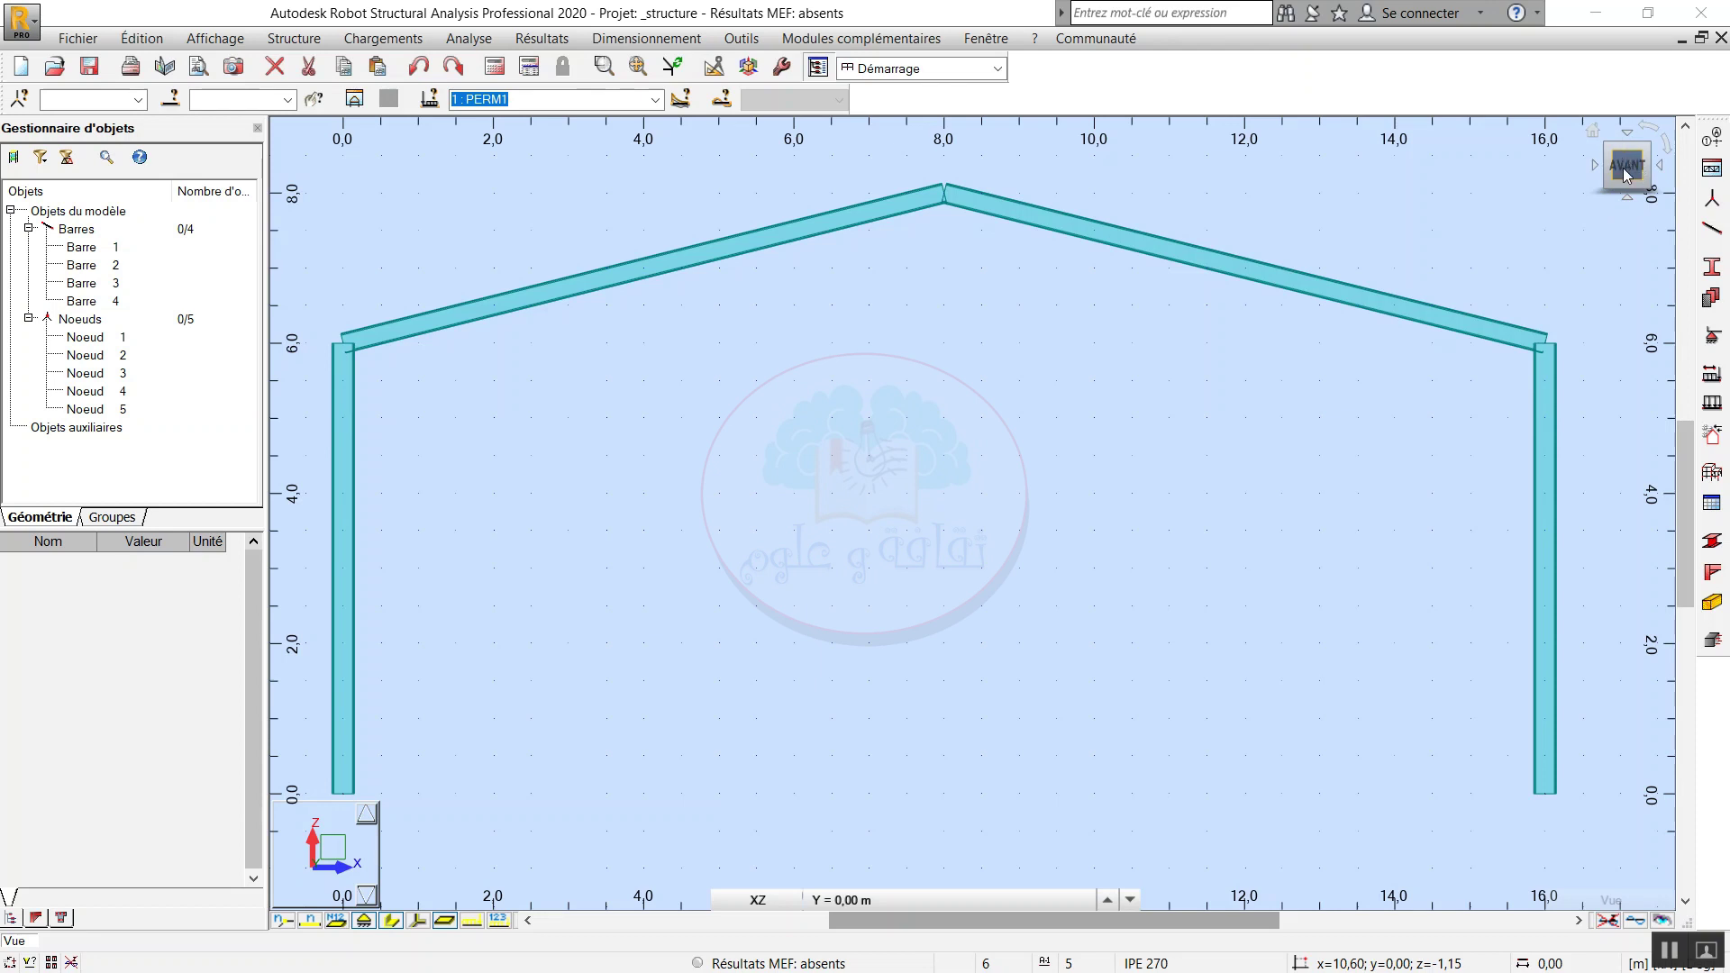
Turn the view around the portal frame through its left, back and right sides and back to the front.
left_click(1627, 172)
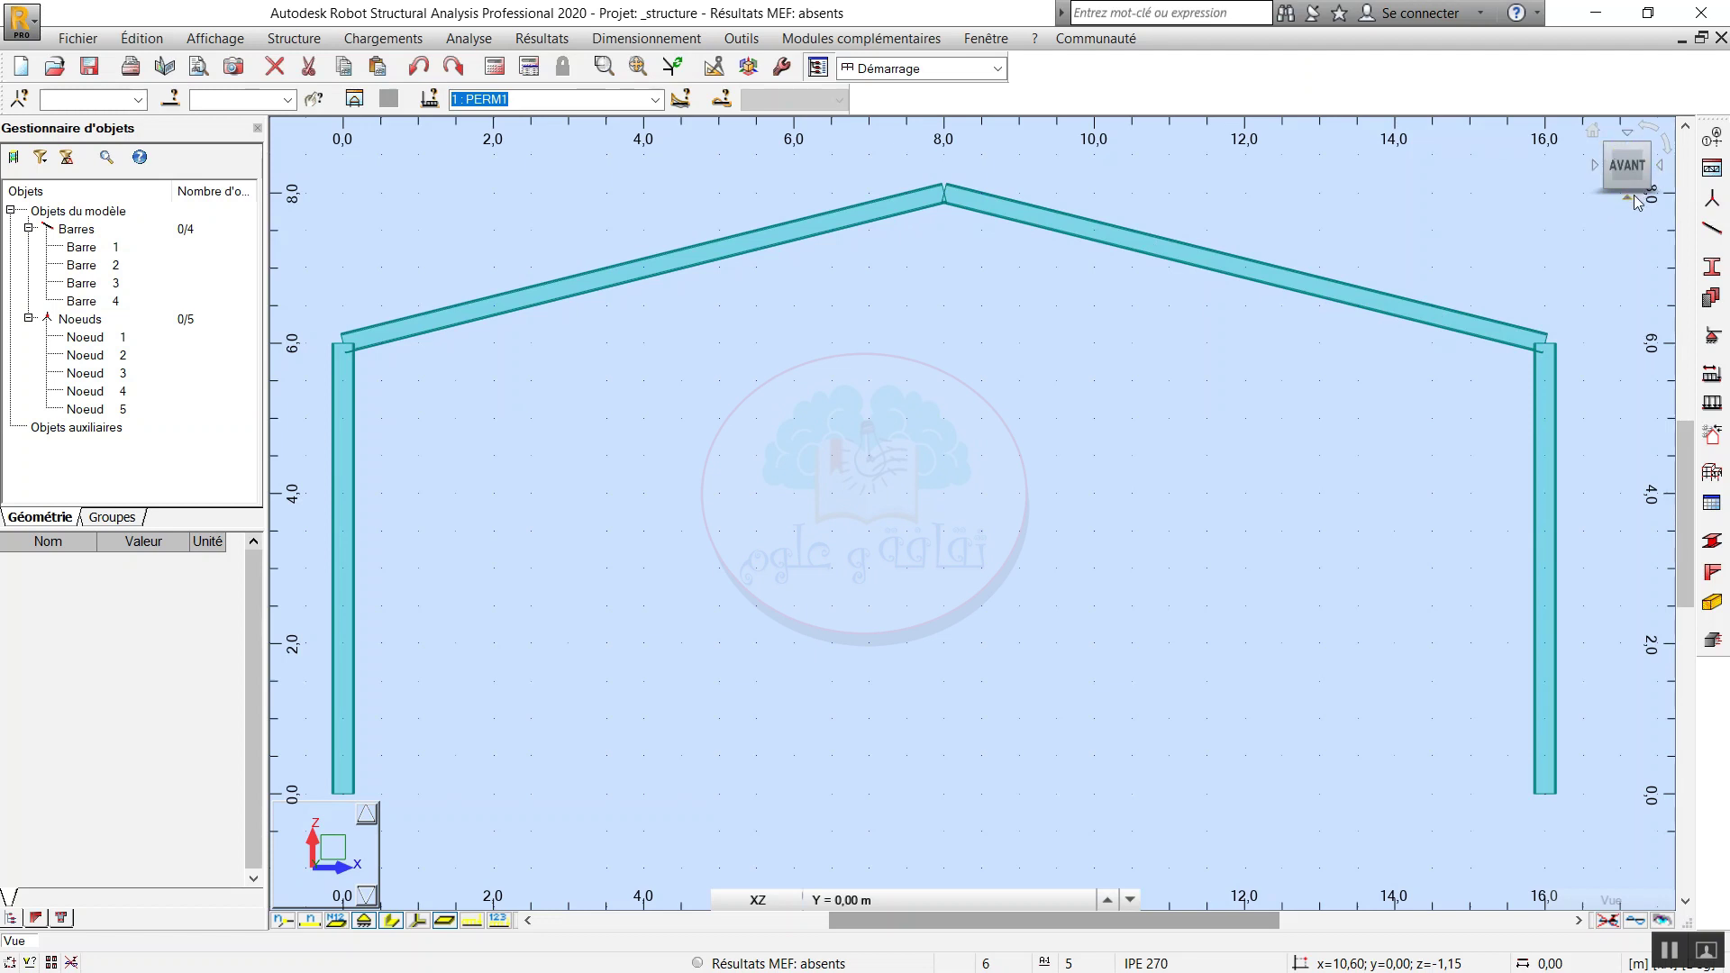
left_click(1593, 168)
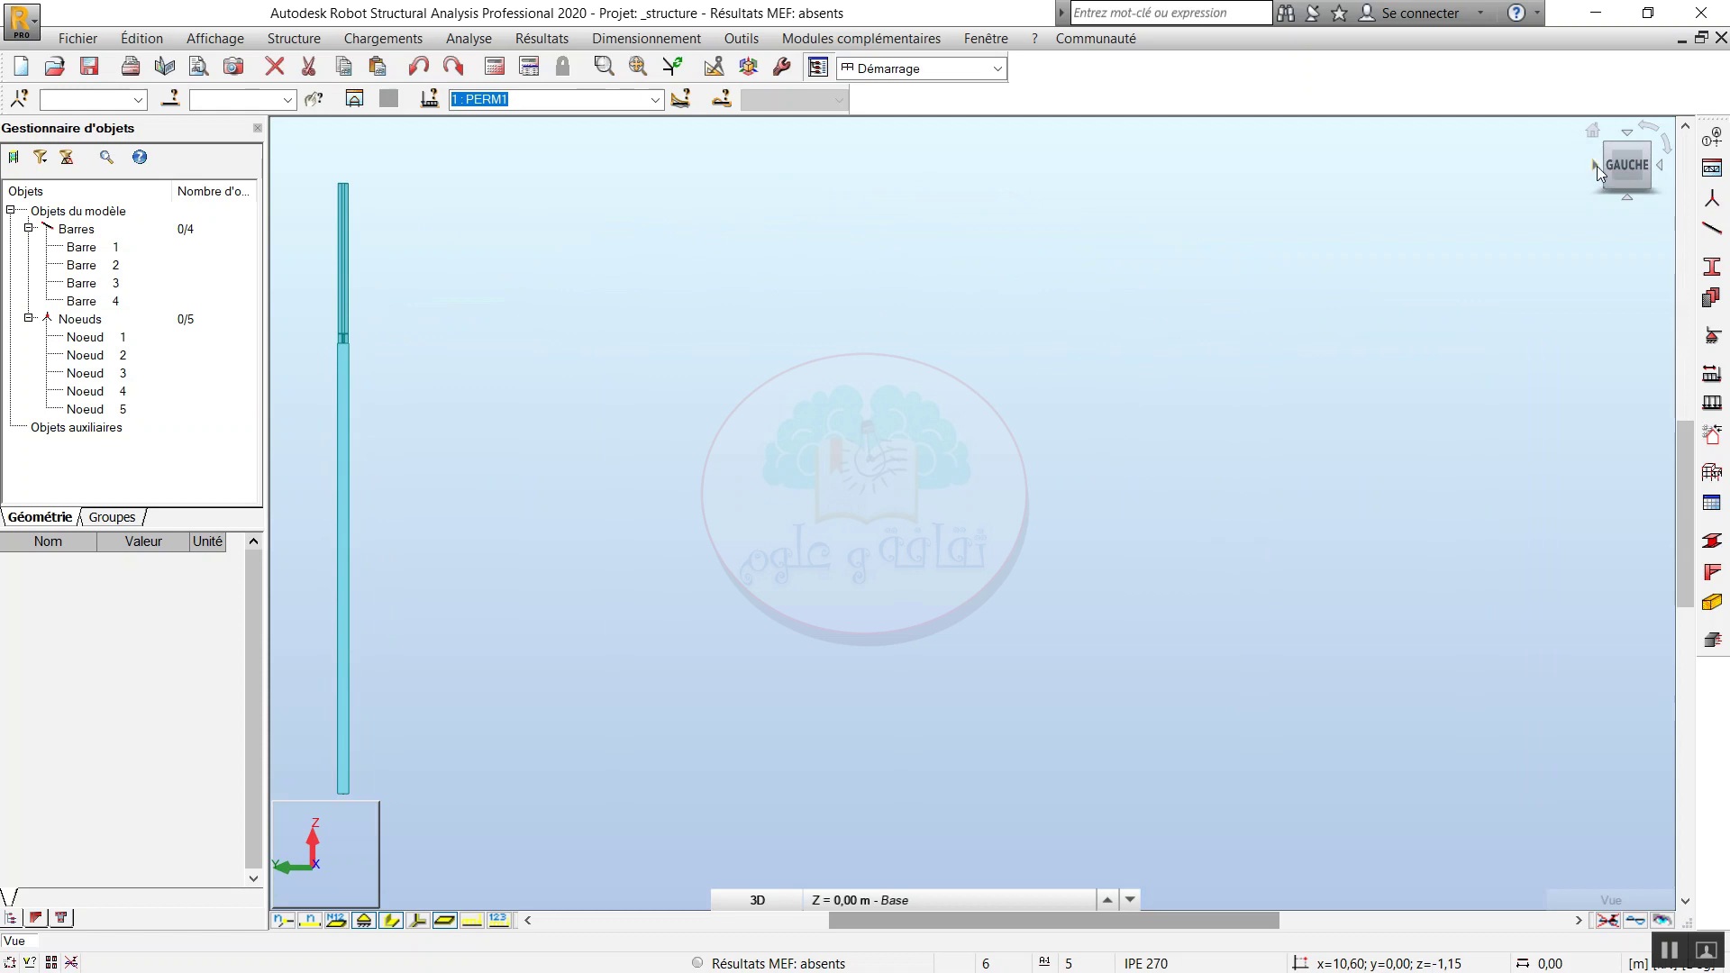
left_click(1595, 166)
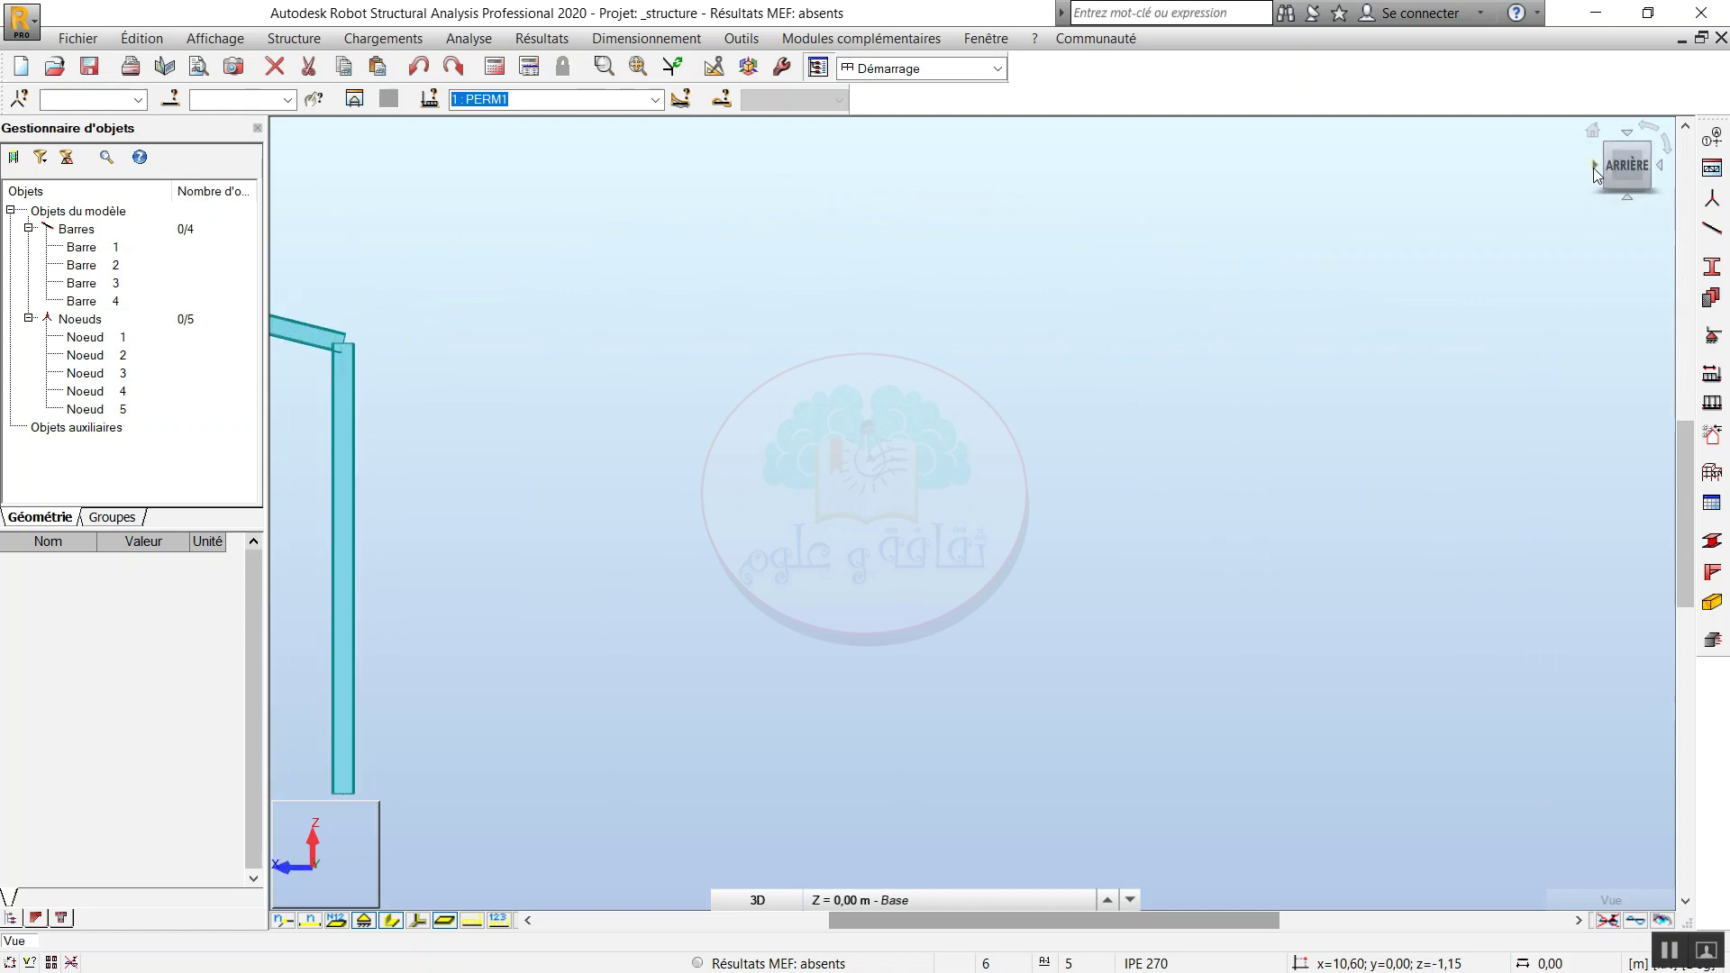
left_click(1594, 168)
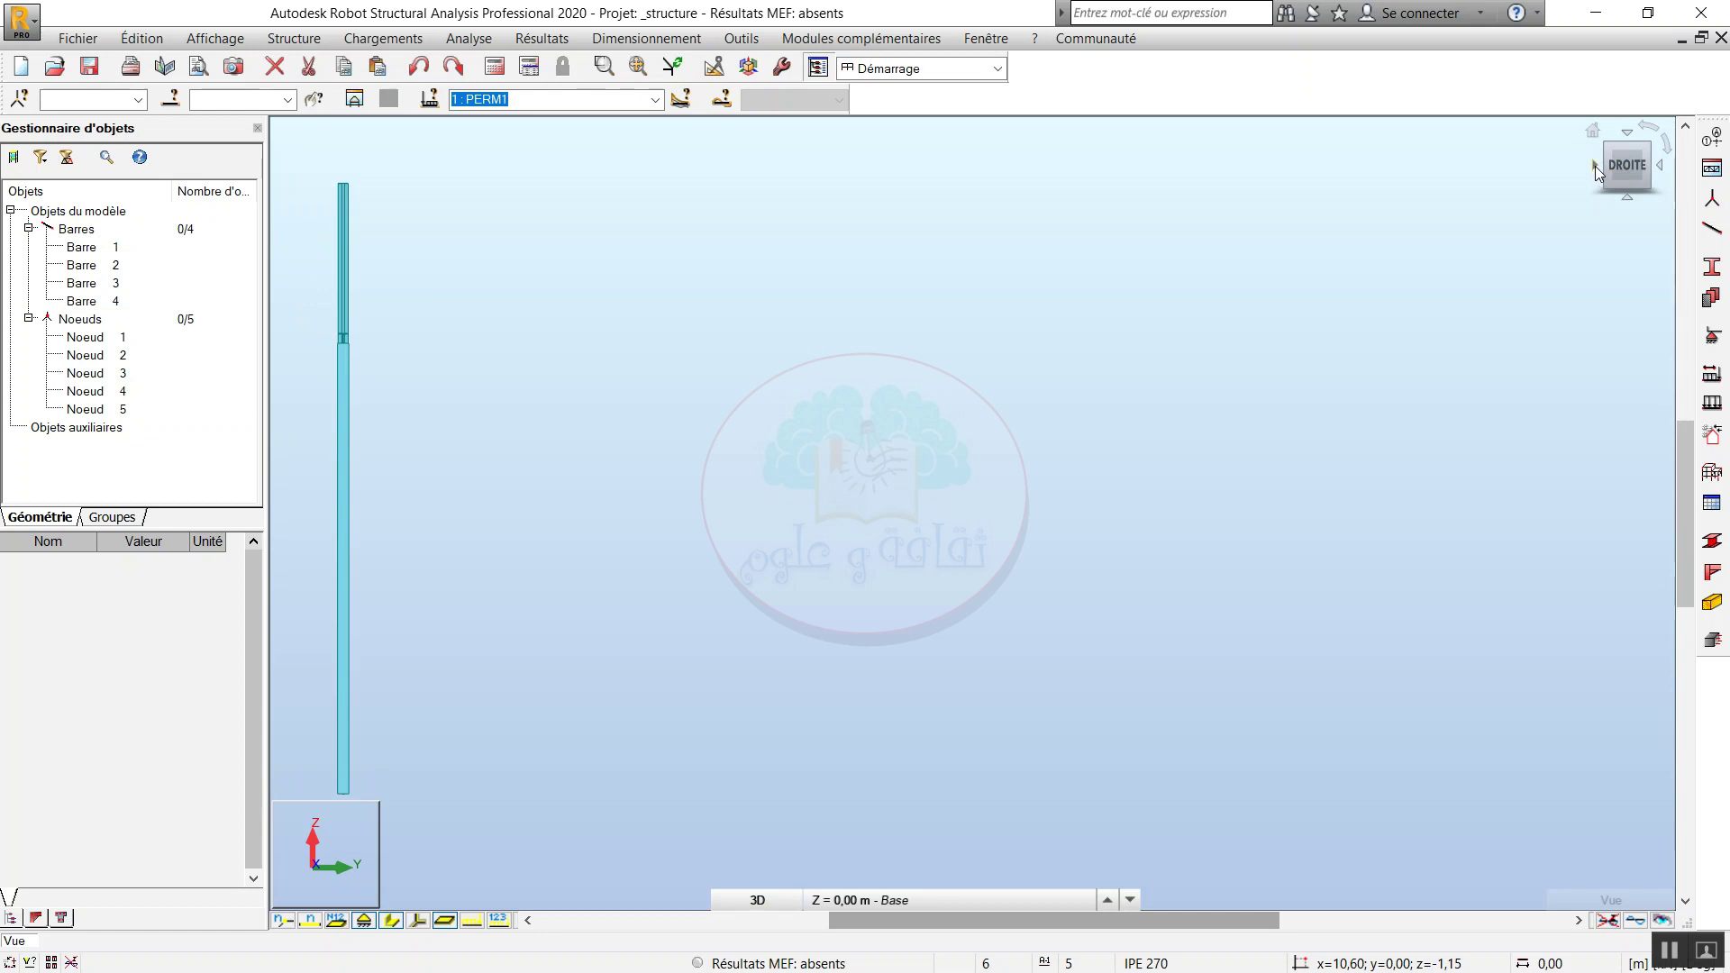
left_click(1595, 166)
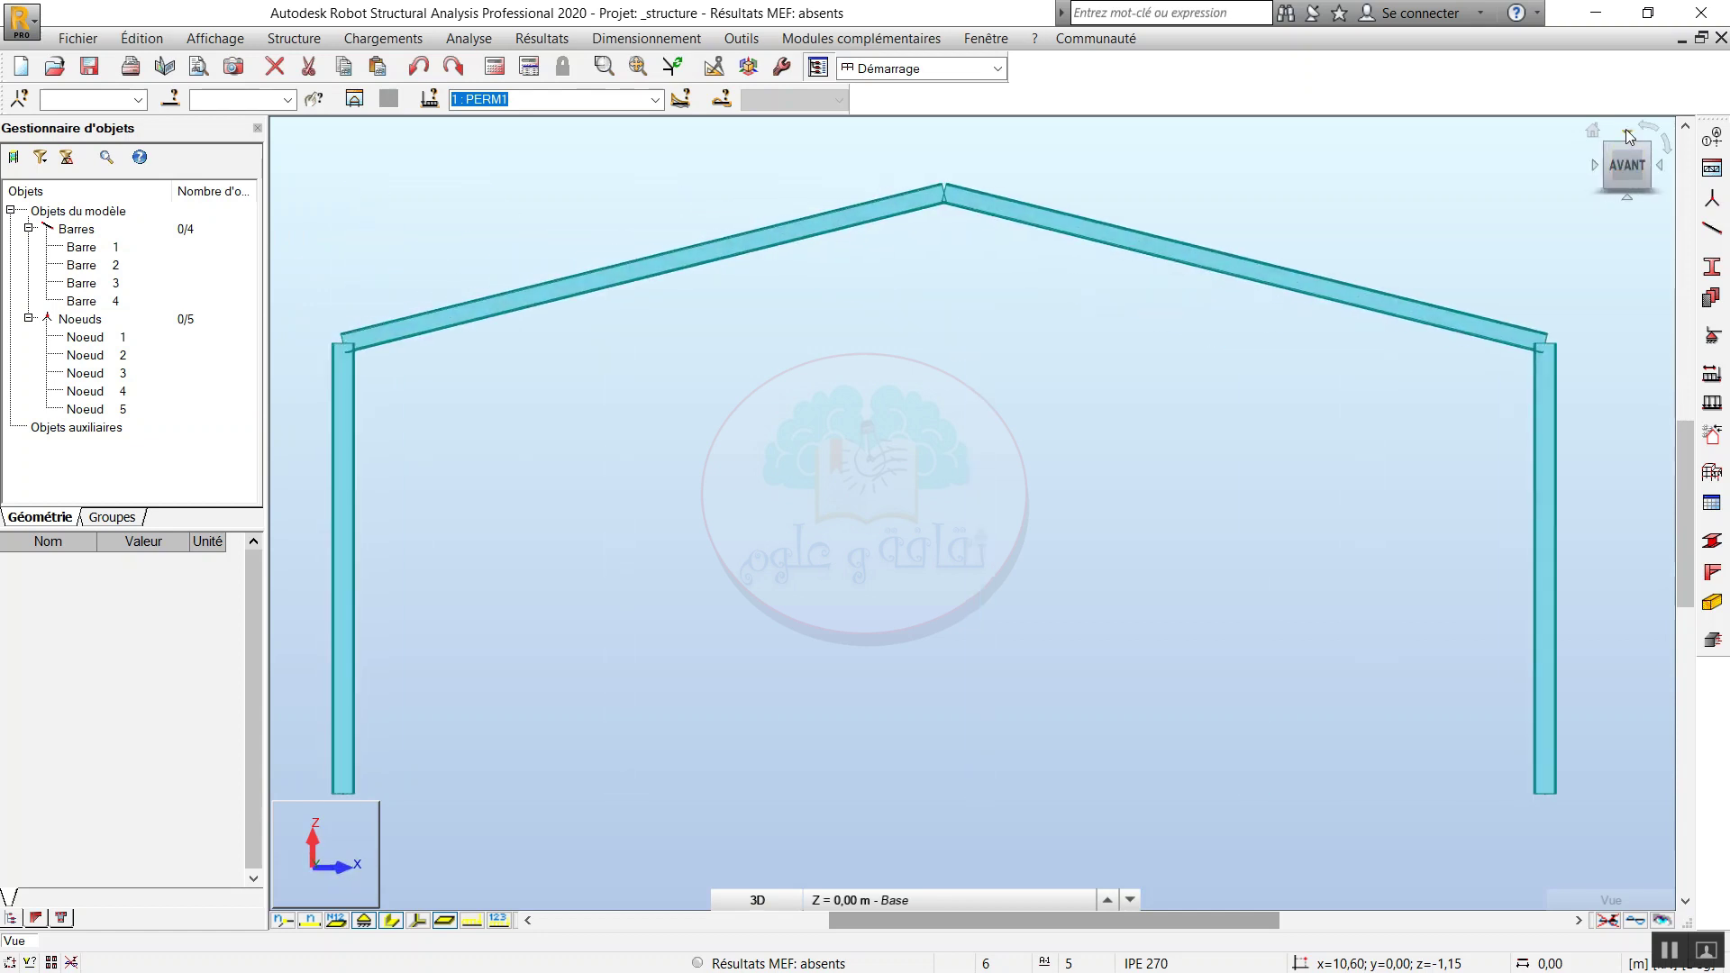
View the frame from above and from below, ending on the front view.
left_click(1629, 196)
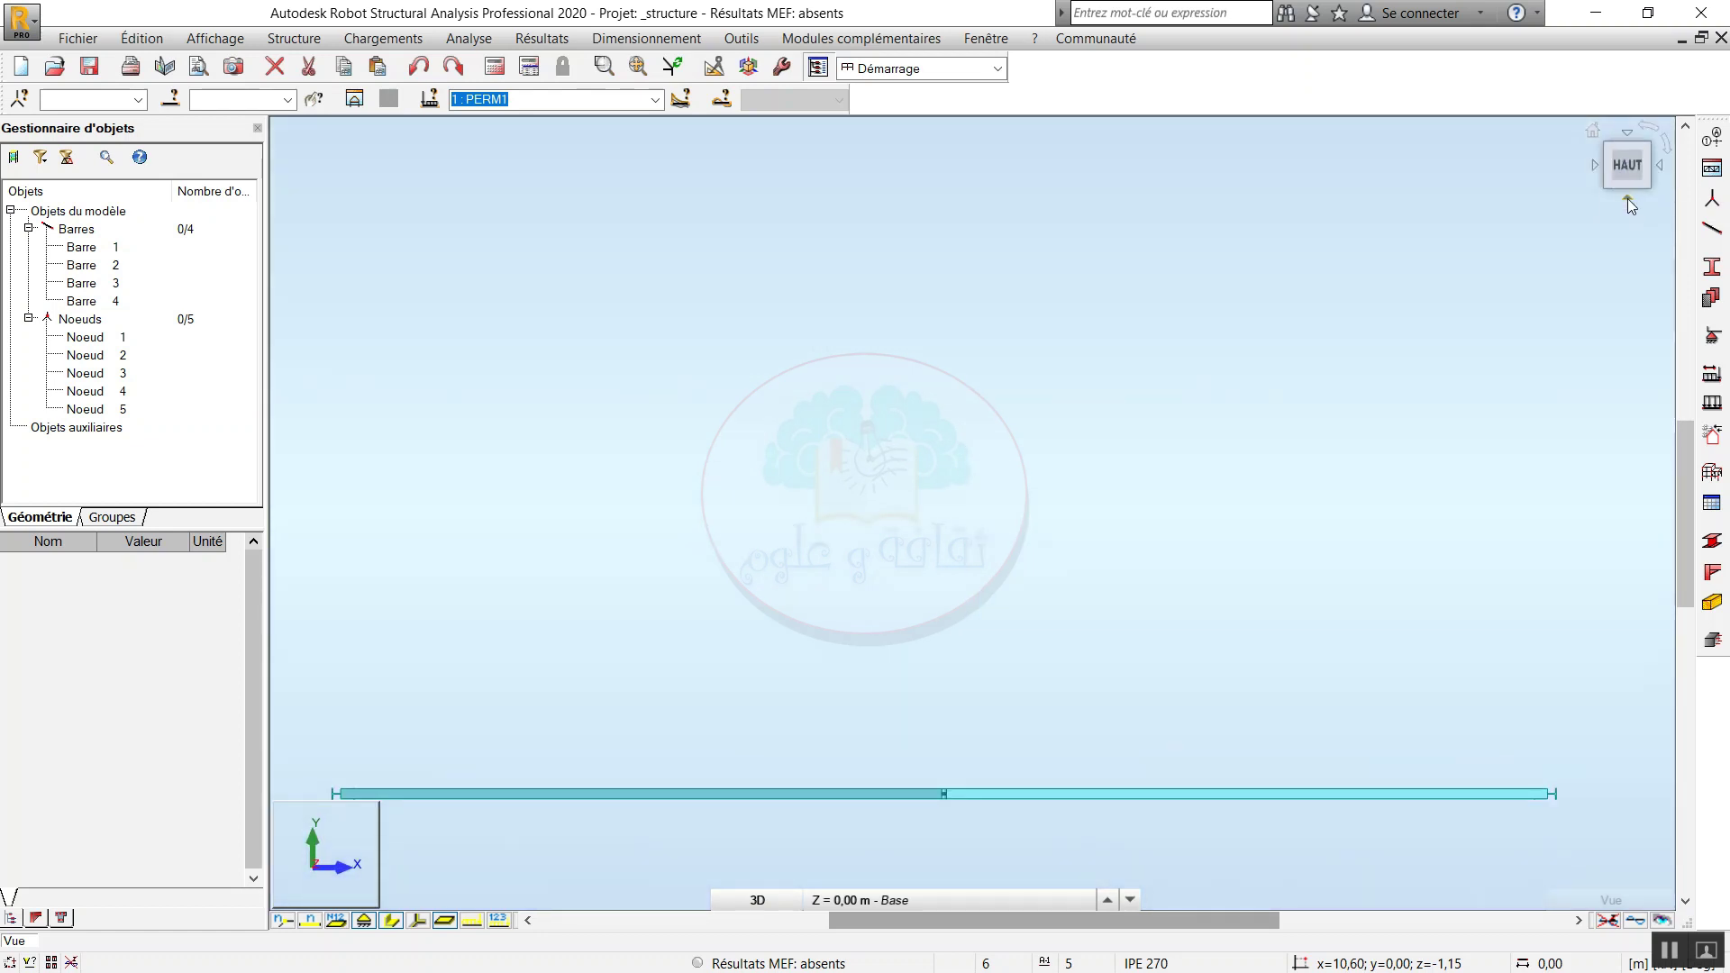
left_click(1628, 198)
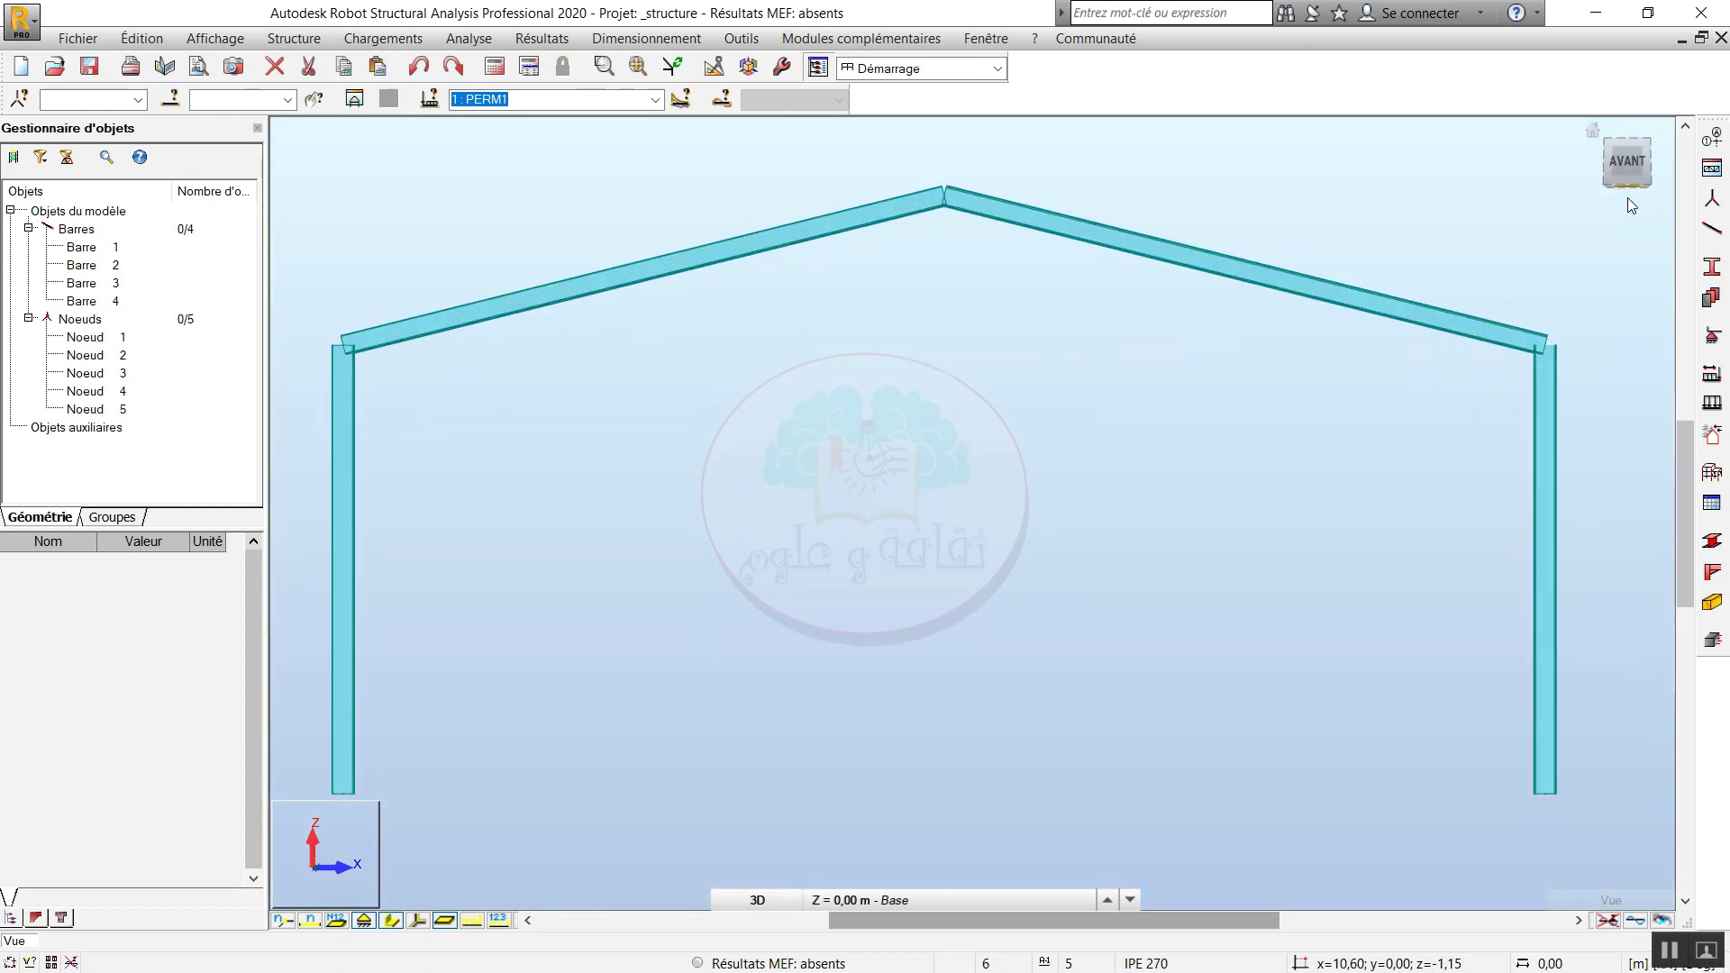
left_click(1628, 198)
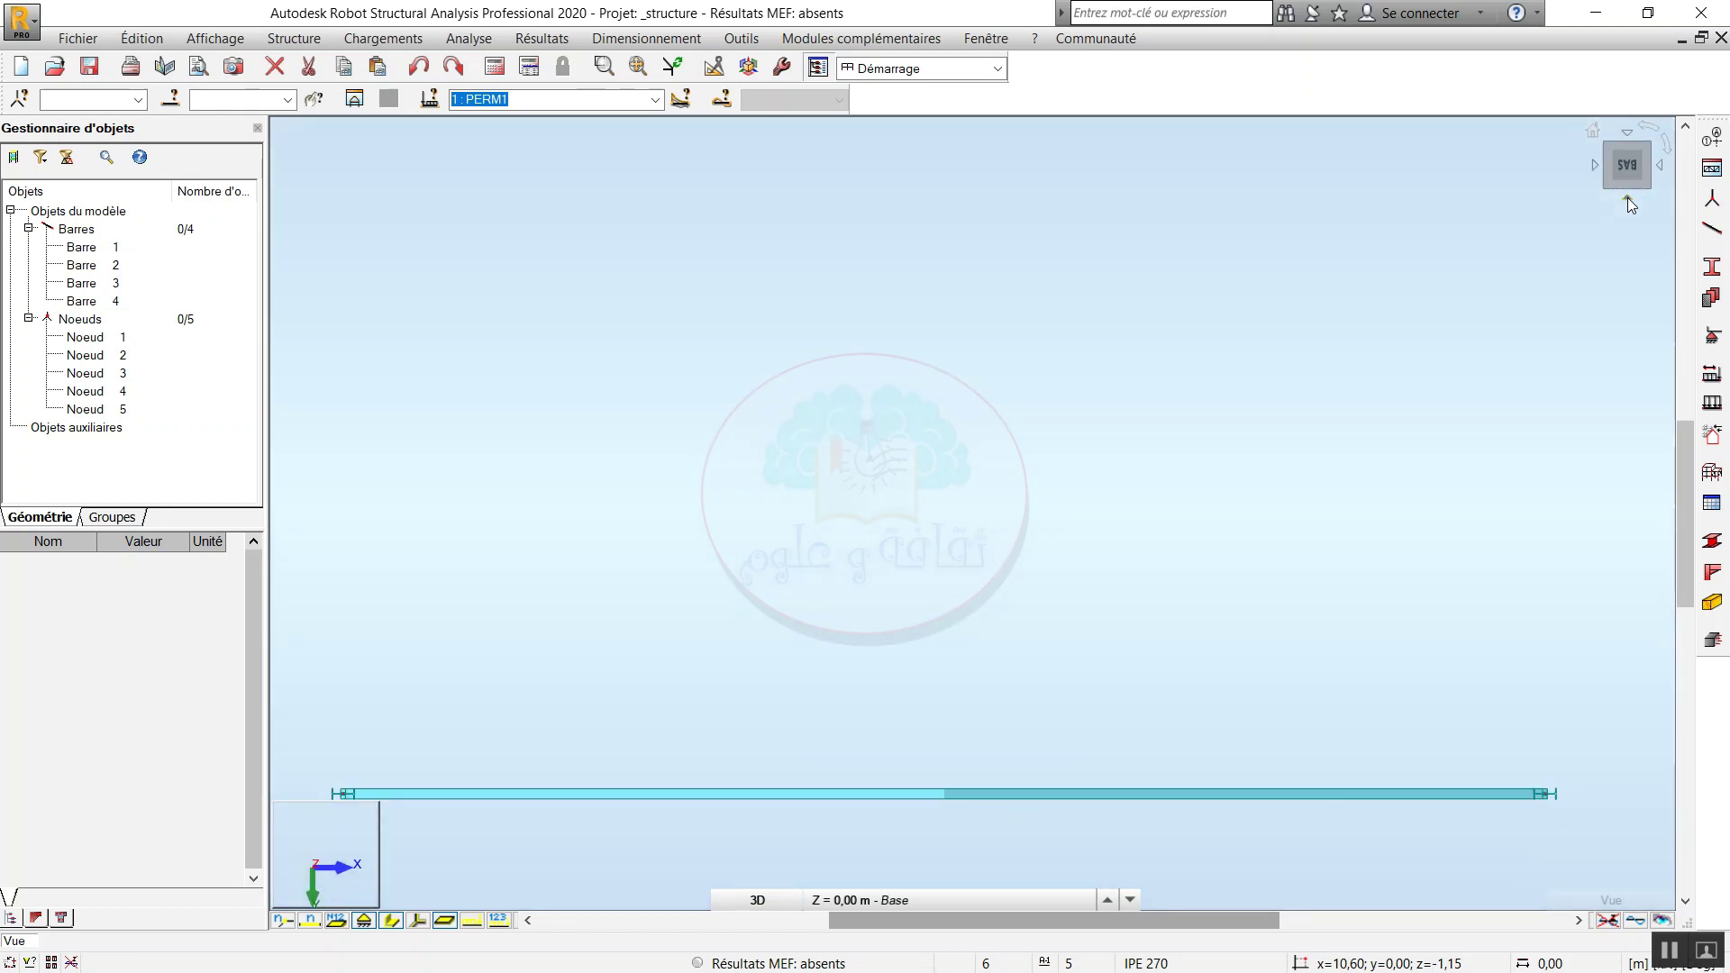
left_click(1627, 134)
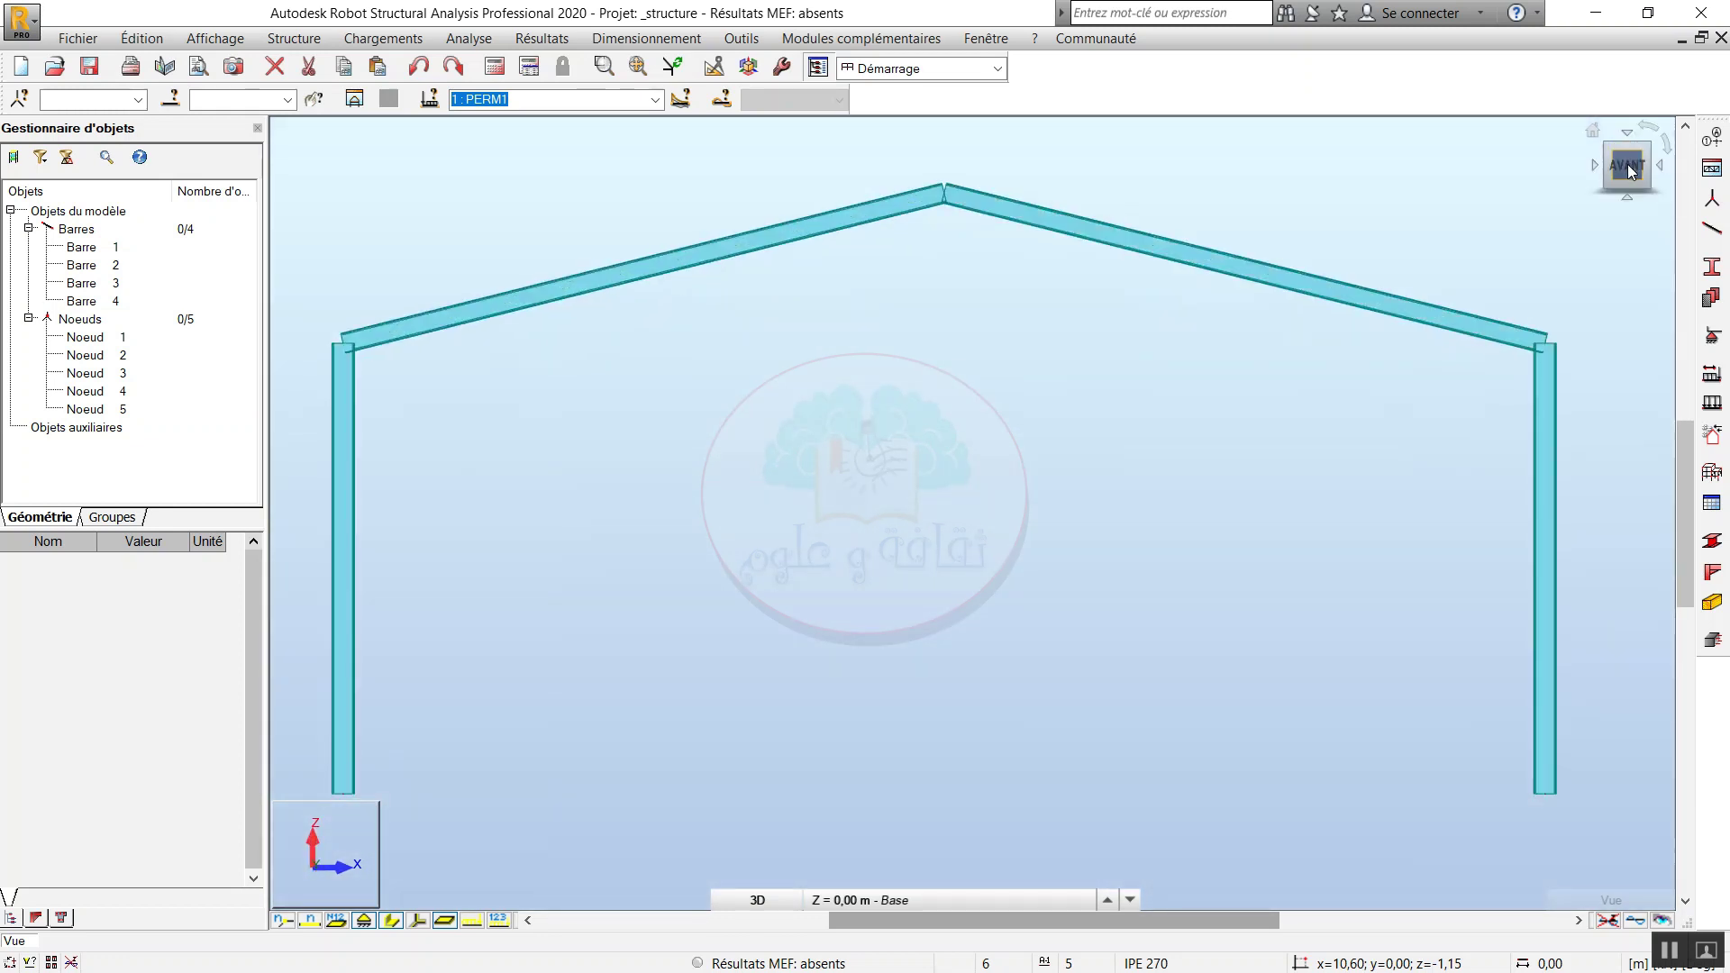
Roll the front view a quarter turn clockwise and back upright.
left_click(1629, 169)
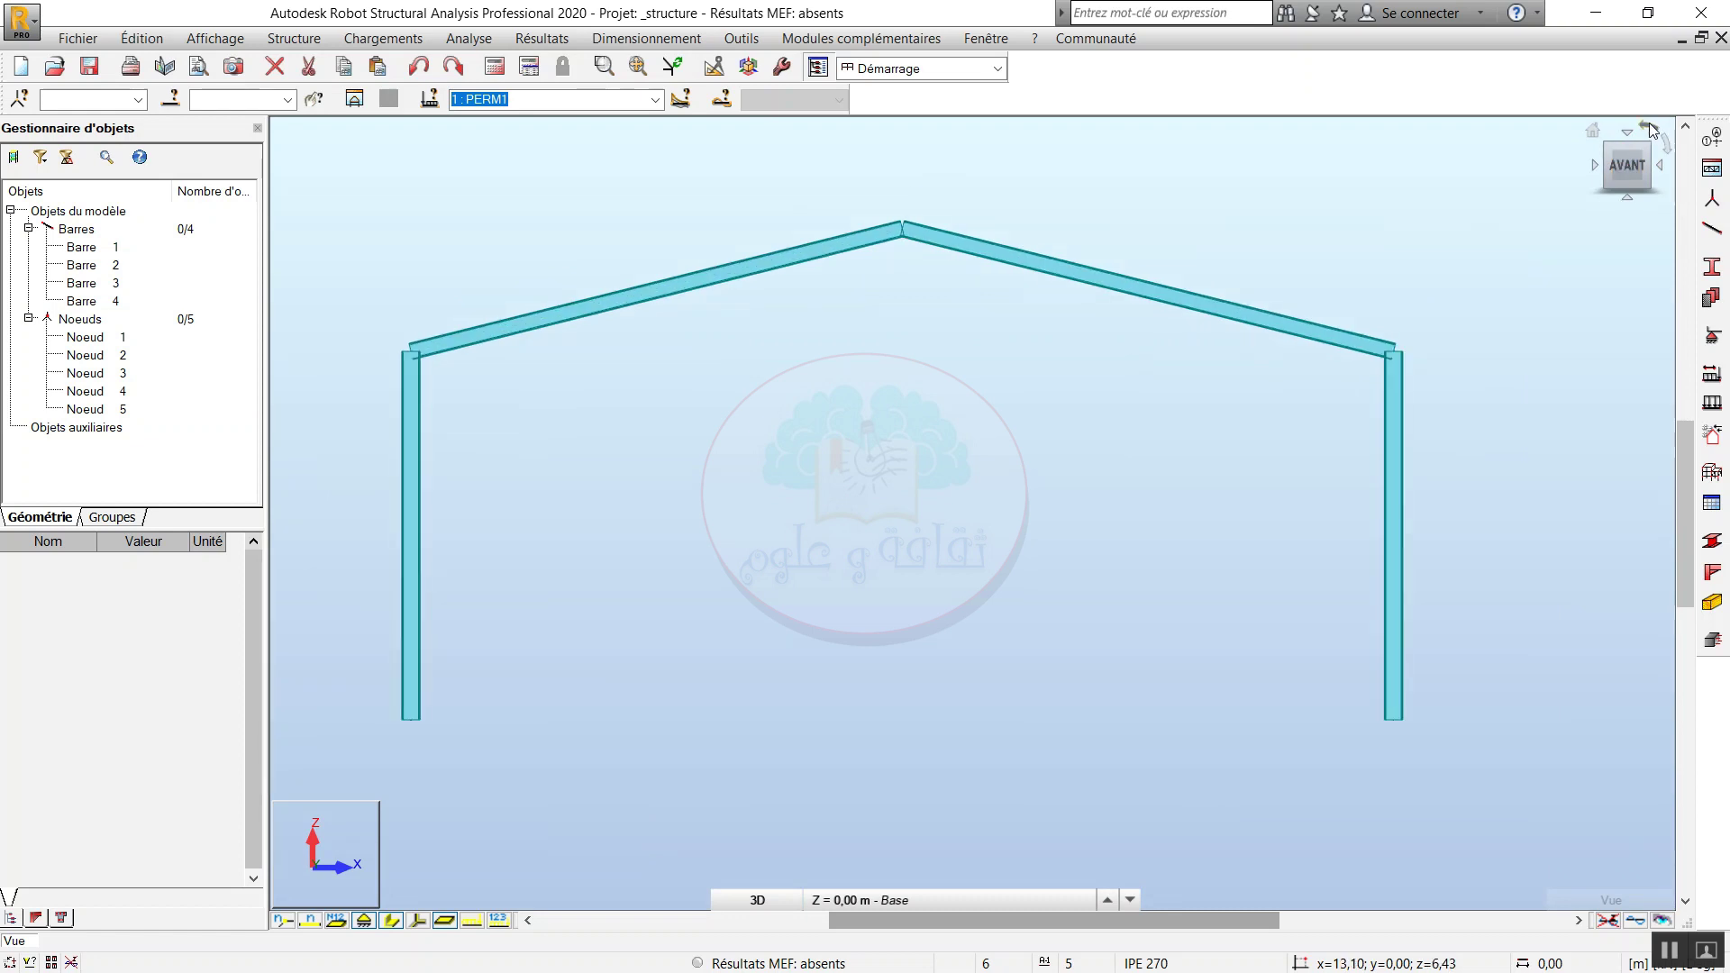
left_click(1667, 148)
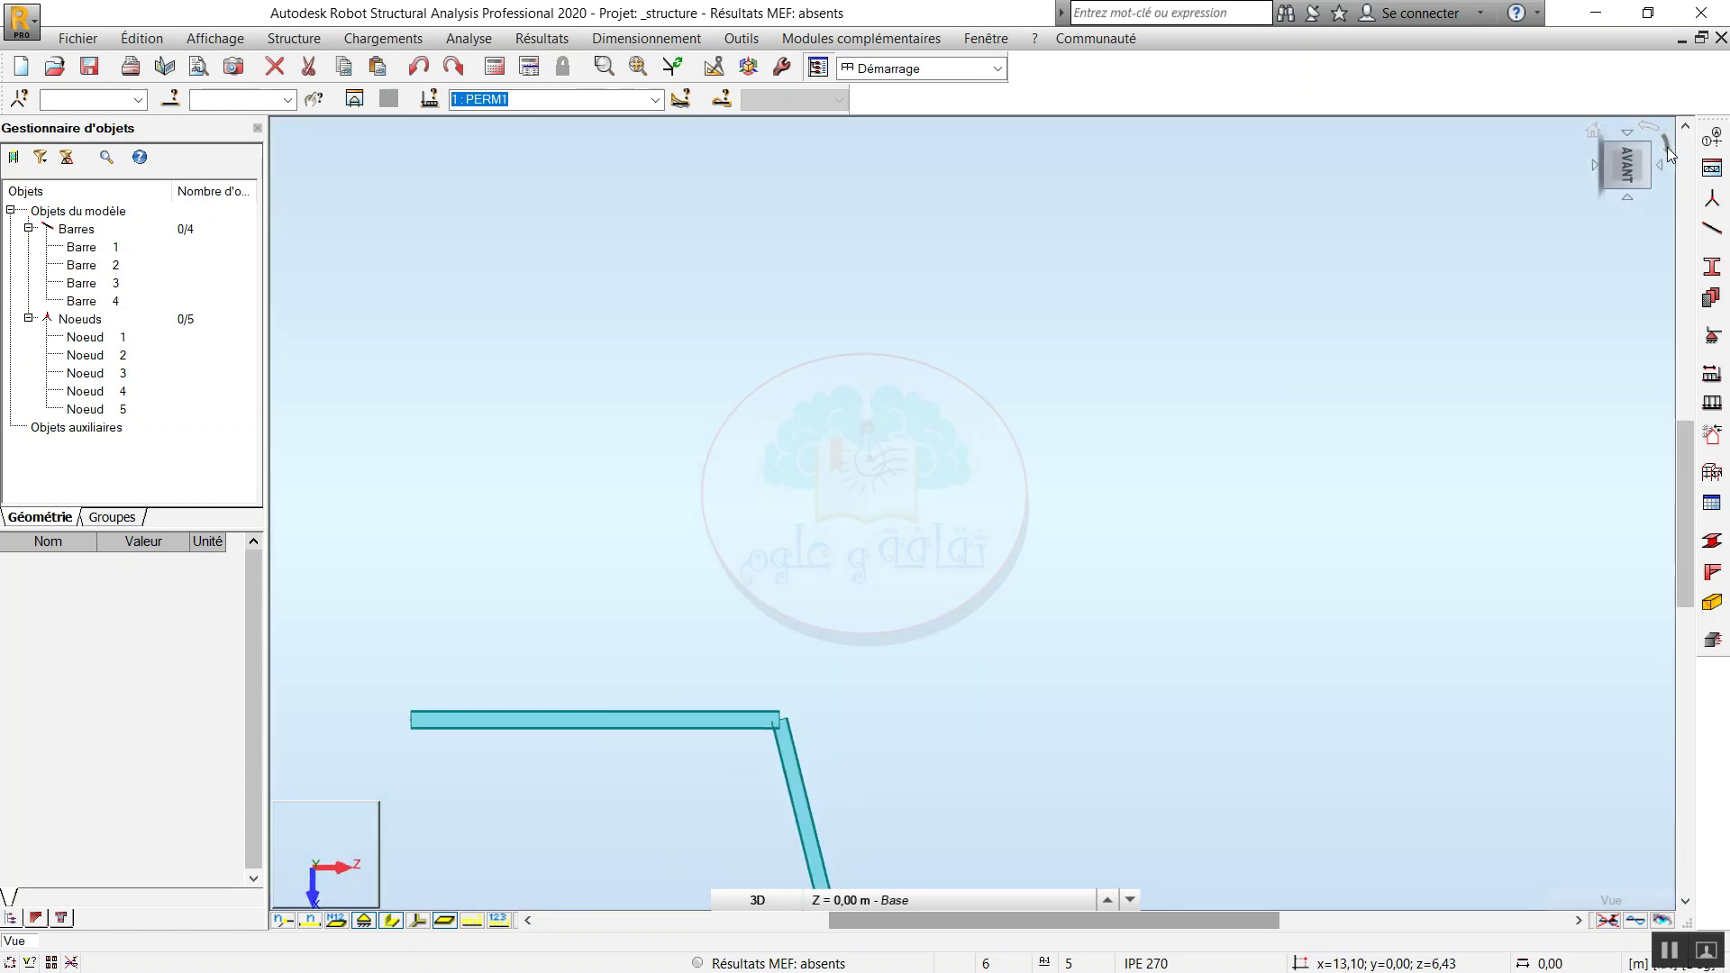
left_click(1656, 135)
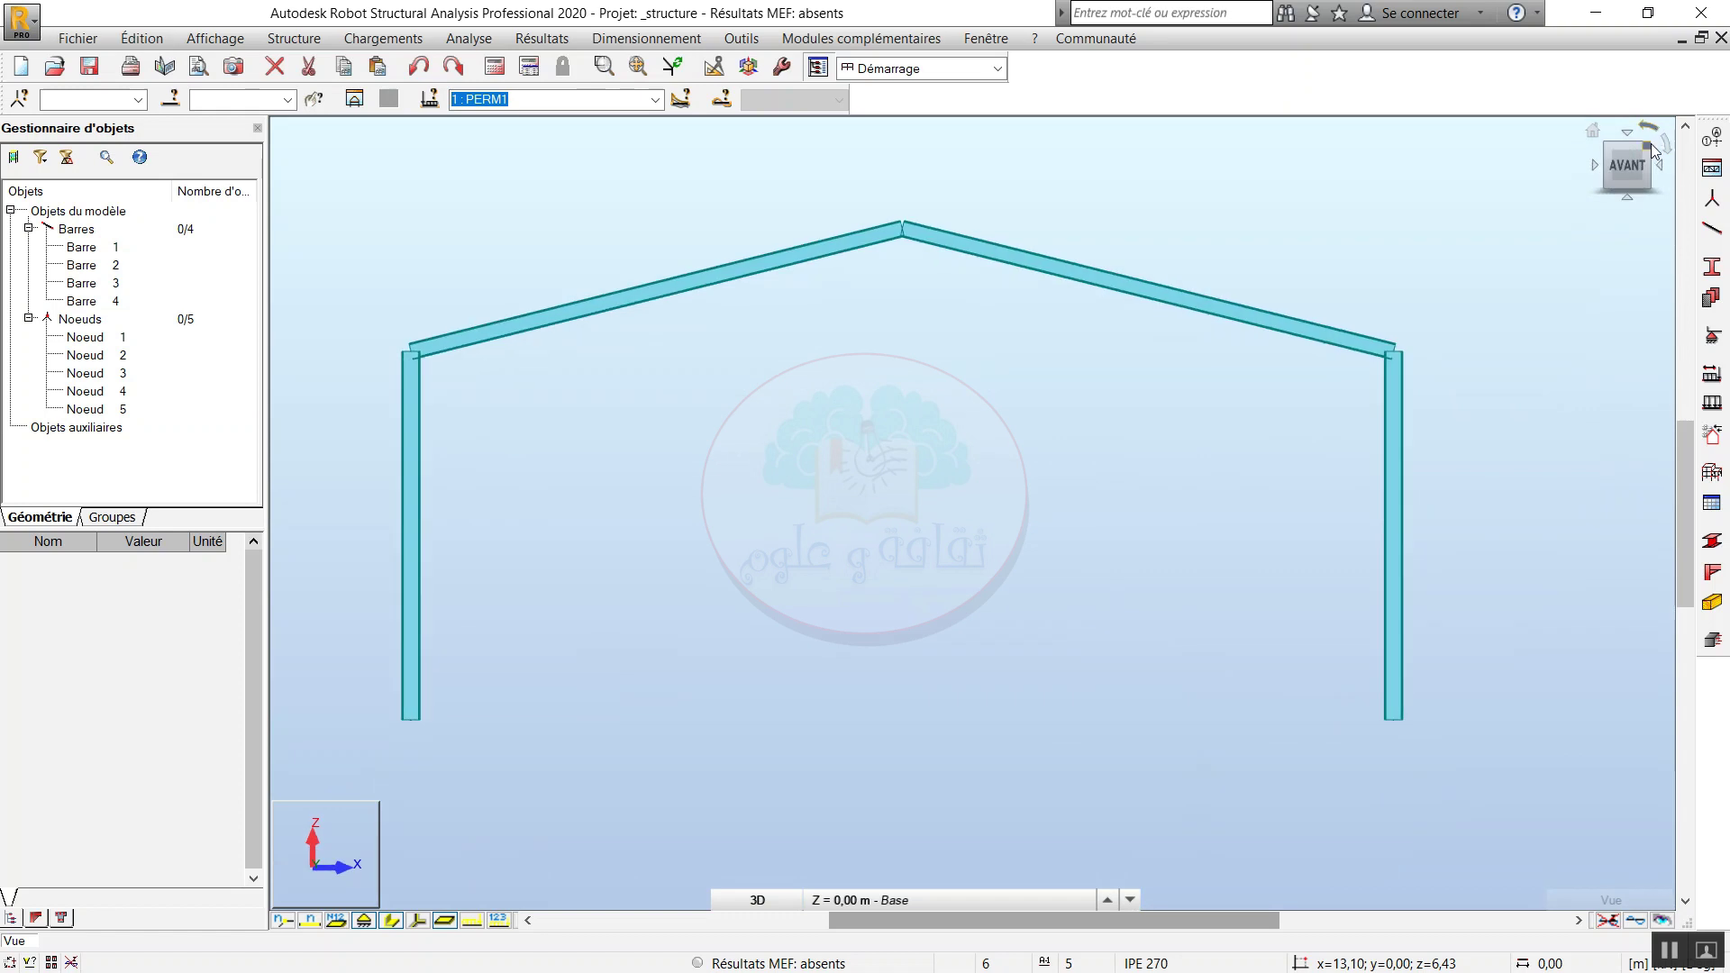
View the frame isometrically from its upper front-left and front-right corners, ending on the front view.
left_click(1604, 143)
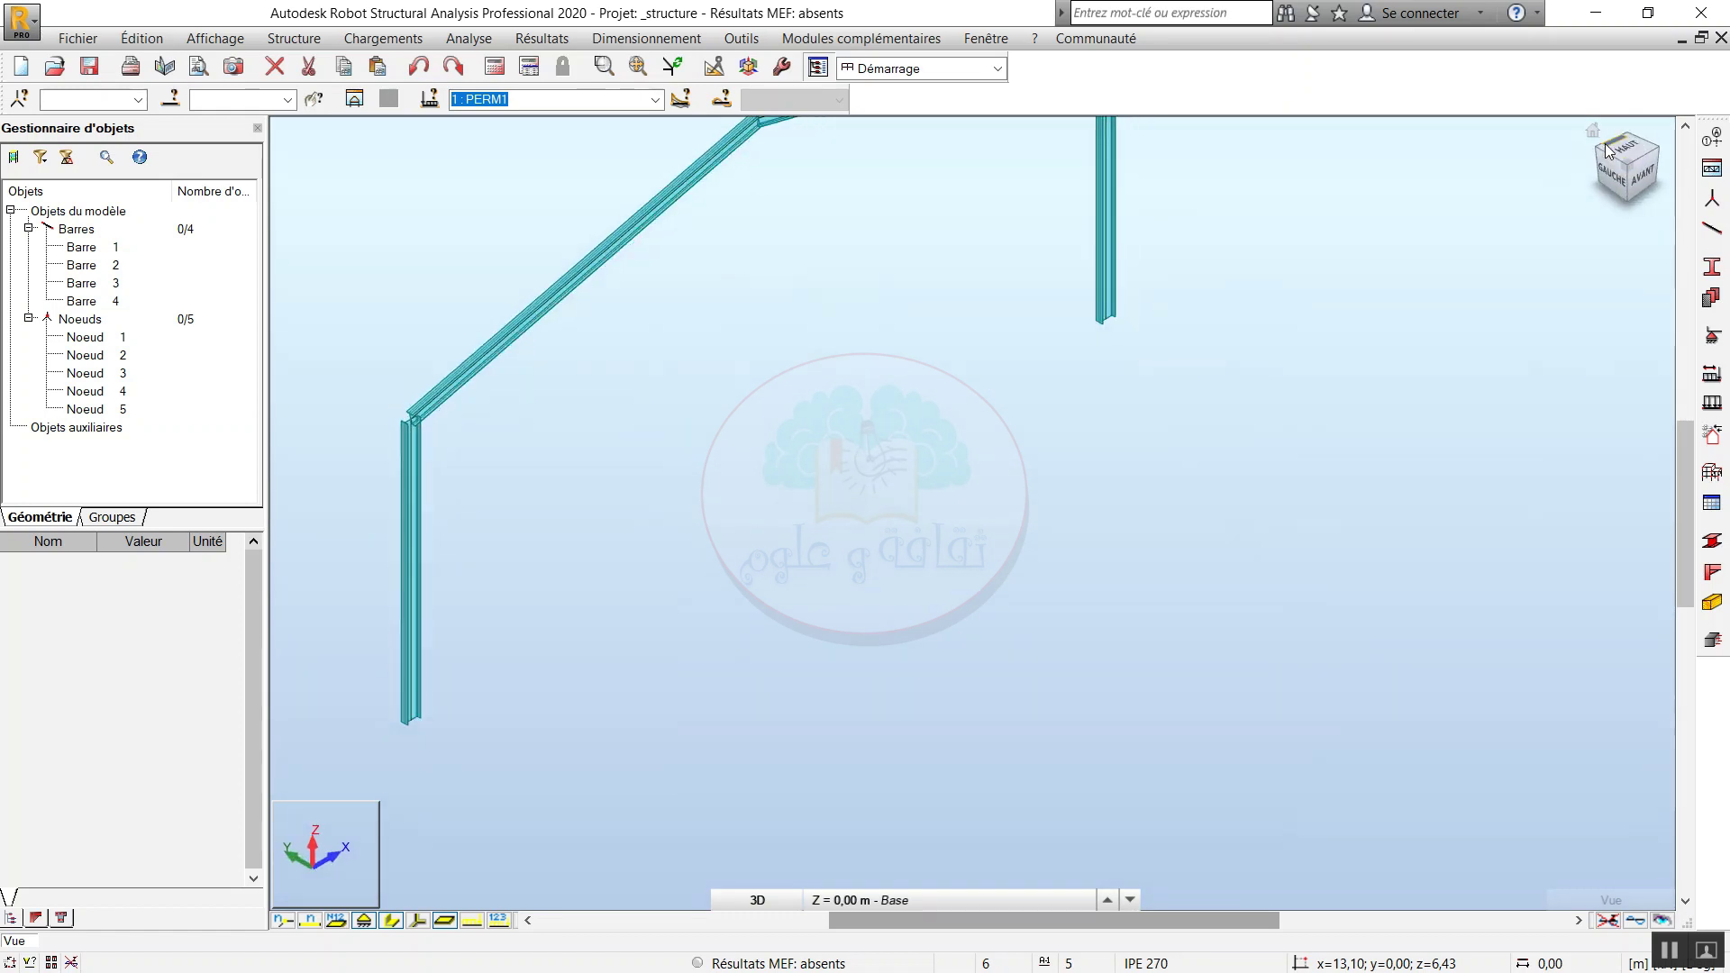
scroll(1144, 408, "down", 2)
middle_click_drag(1145, 408, 1181, 471)
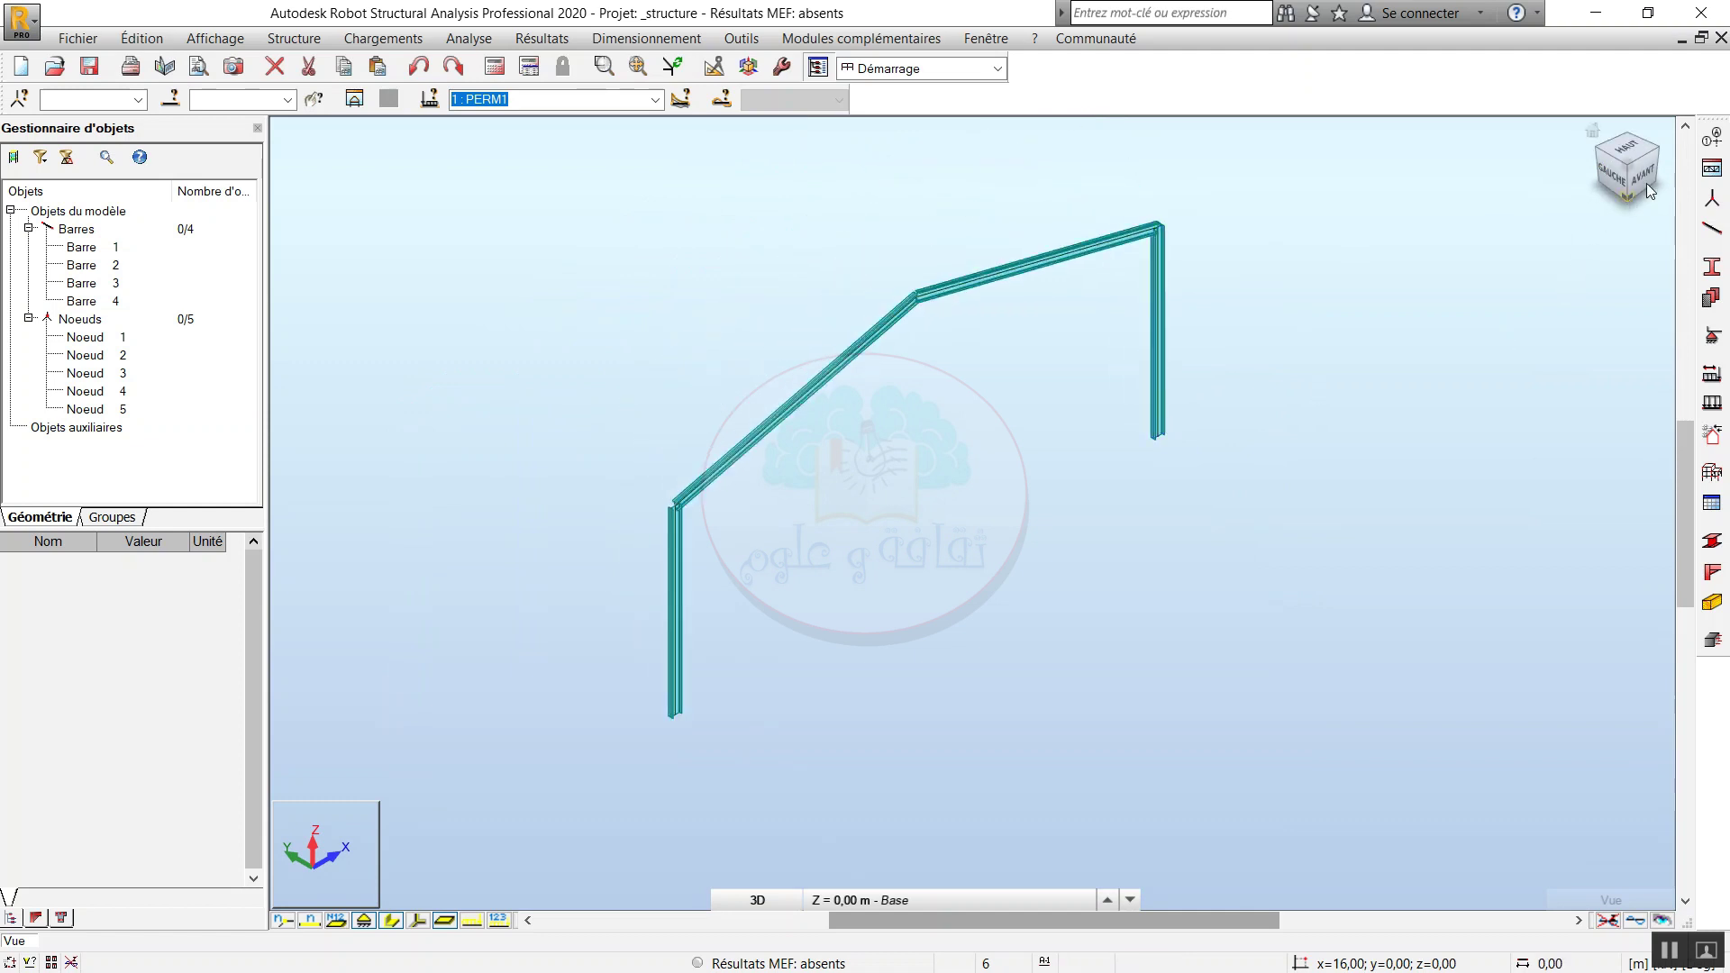
left_click(1659, 154)
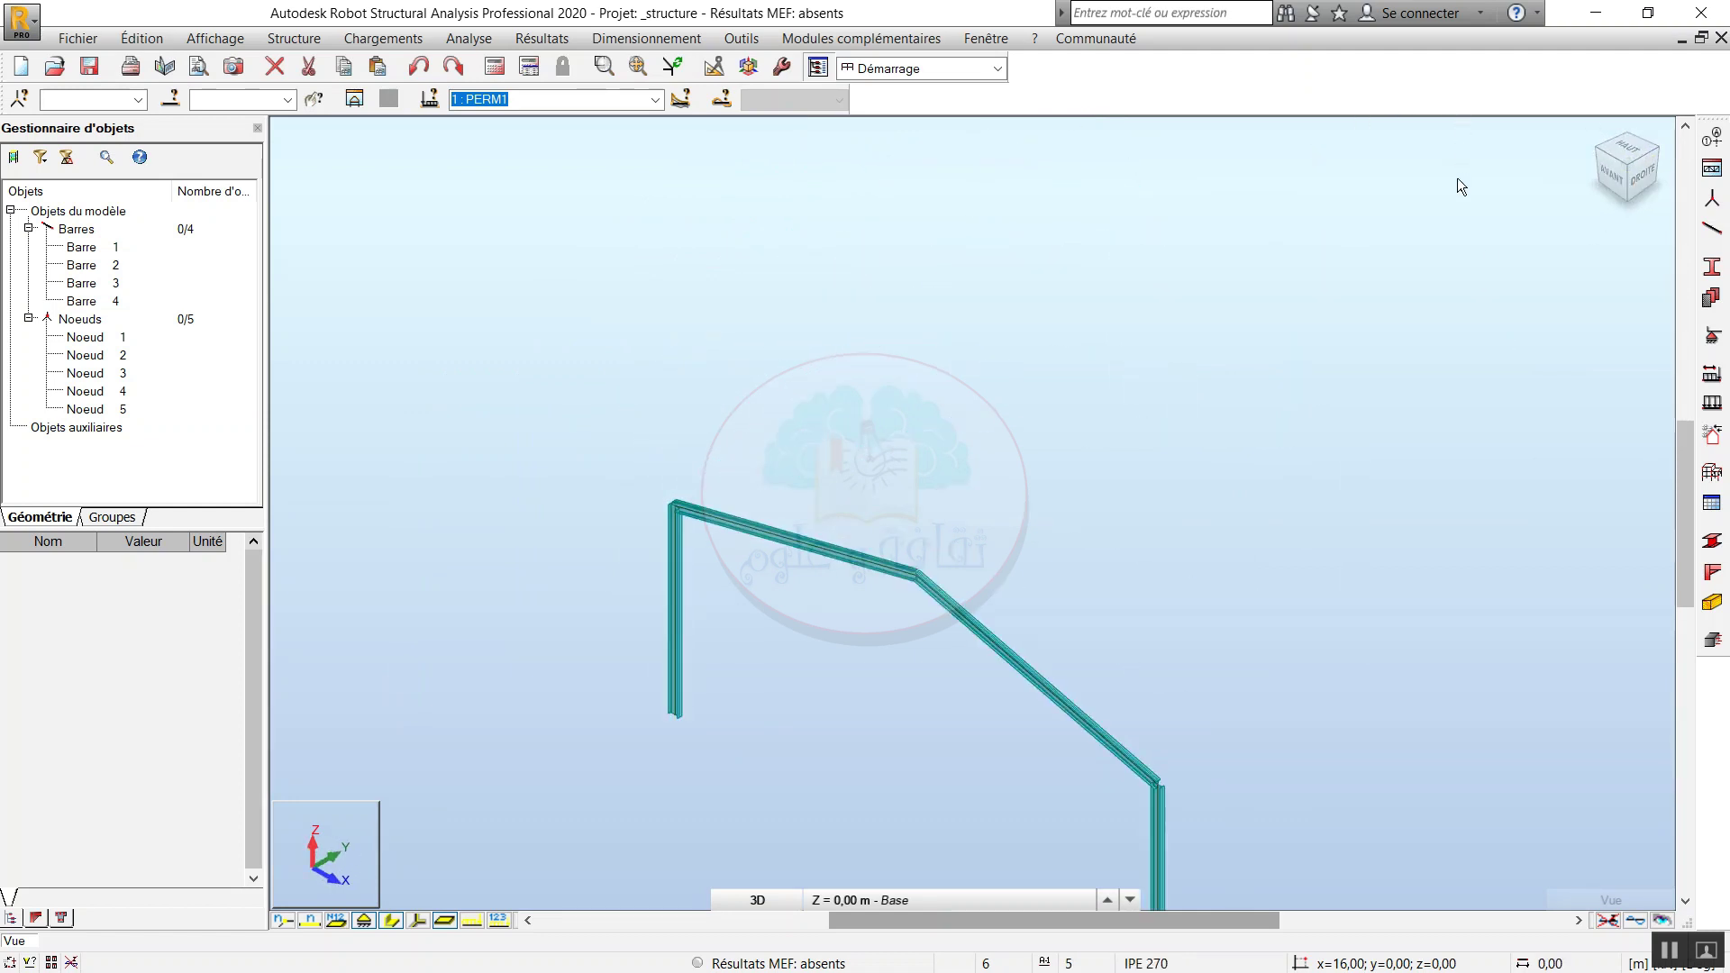
left_click(1612, 178)
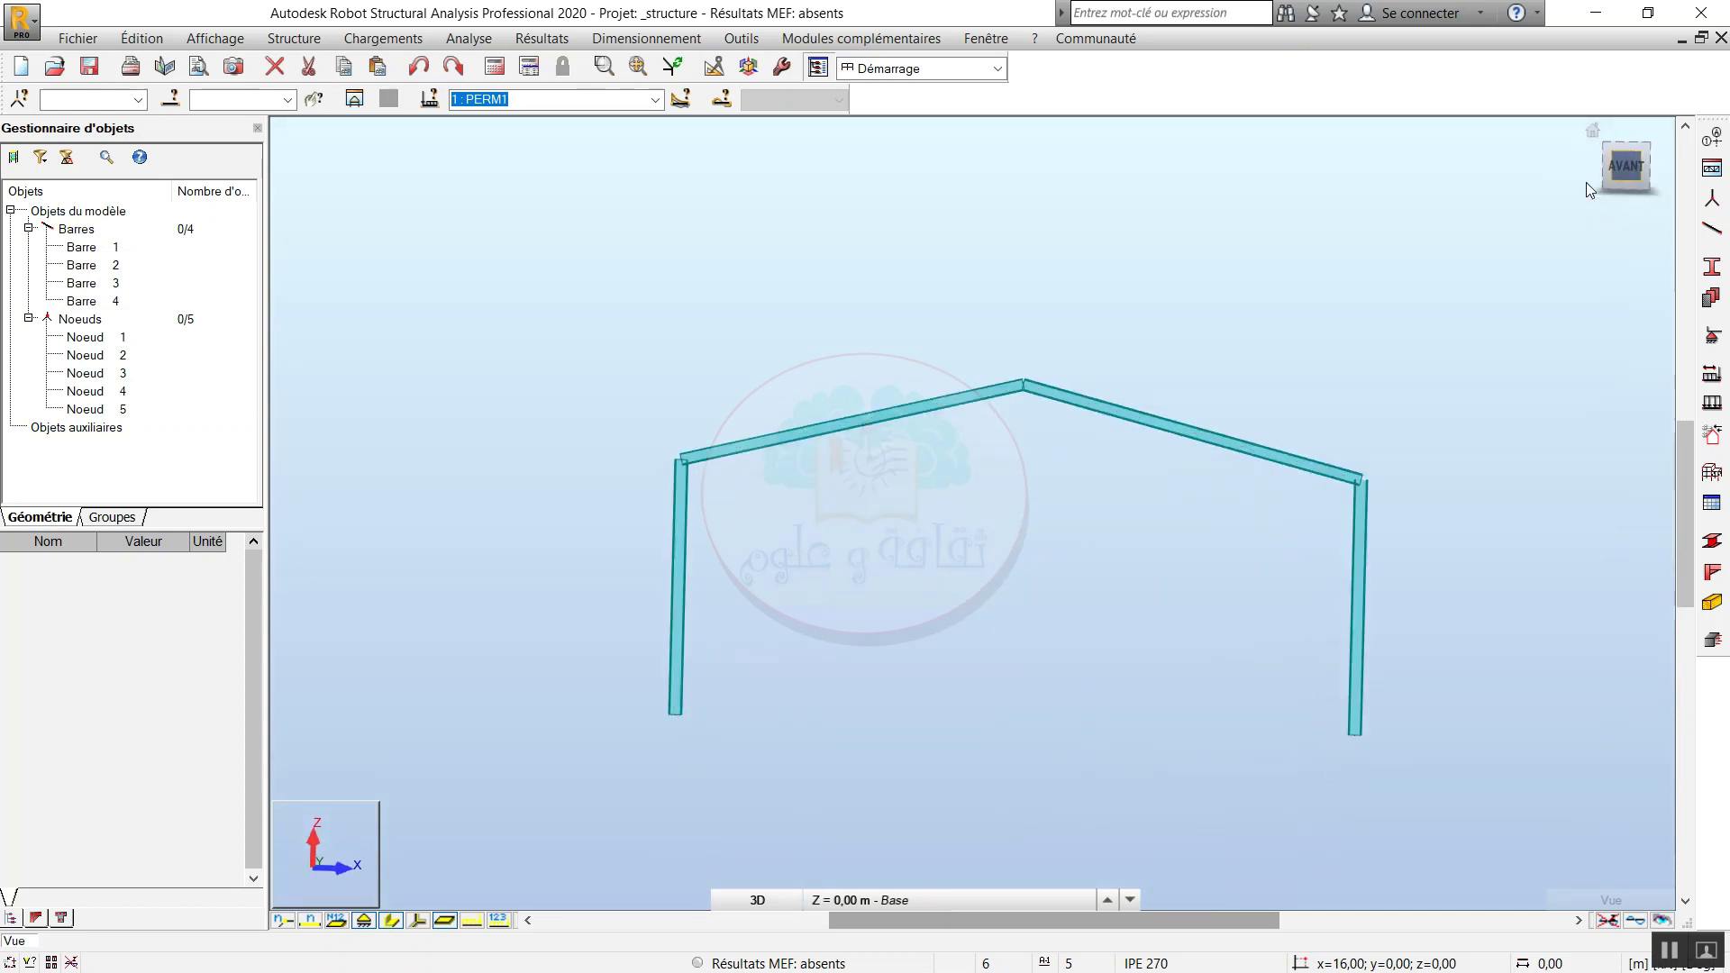
Zoom in on the ridge joint between the two rafters and back out to the whole frame.
middle_click_drag(1158, 483, 1020, 393)
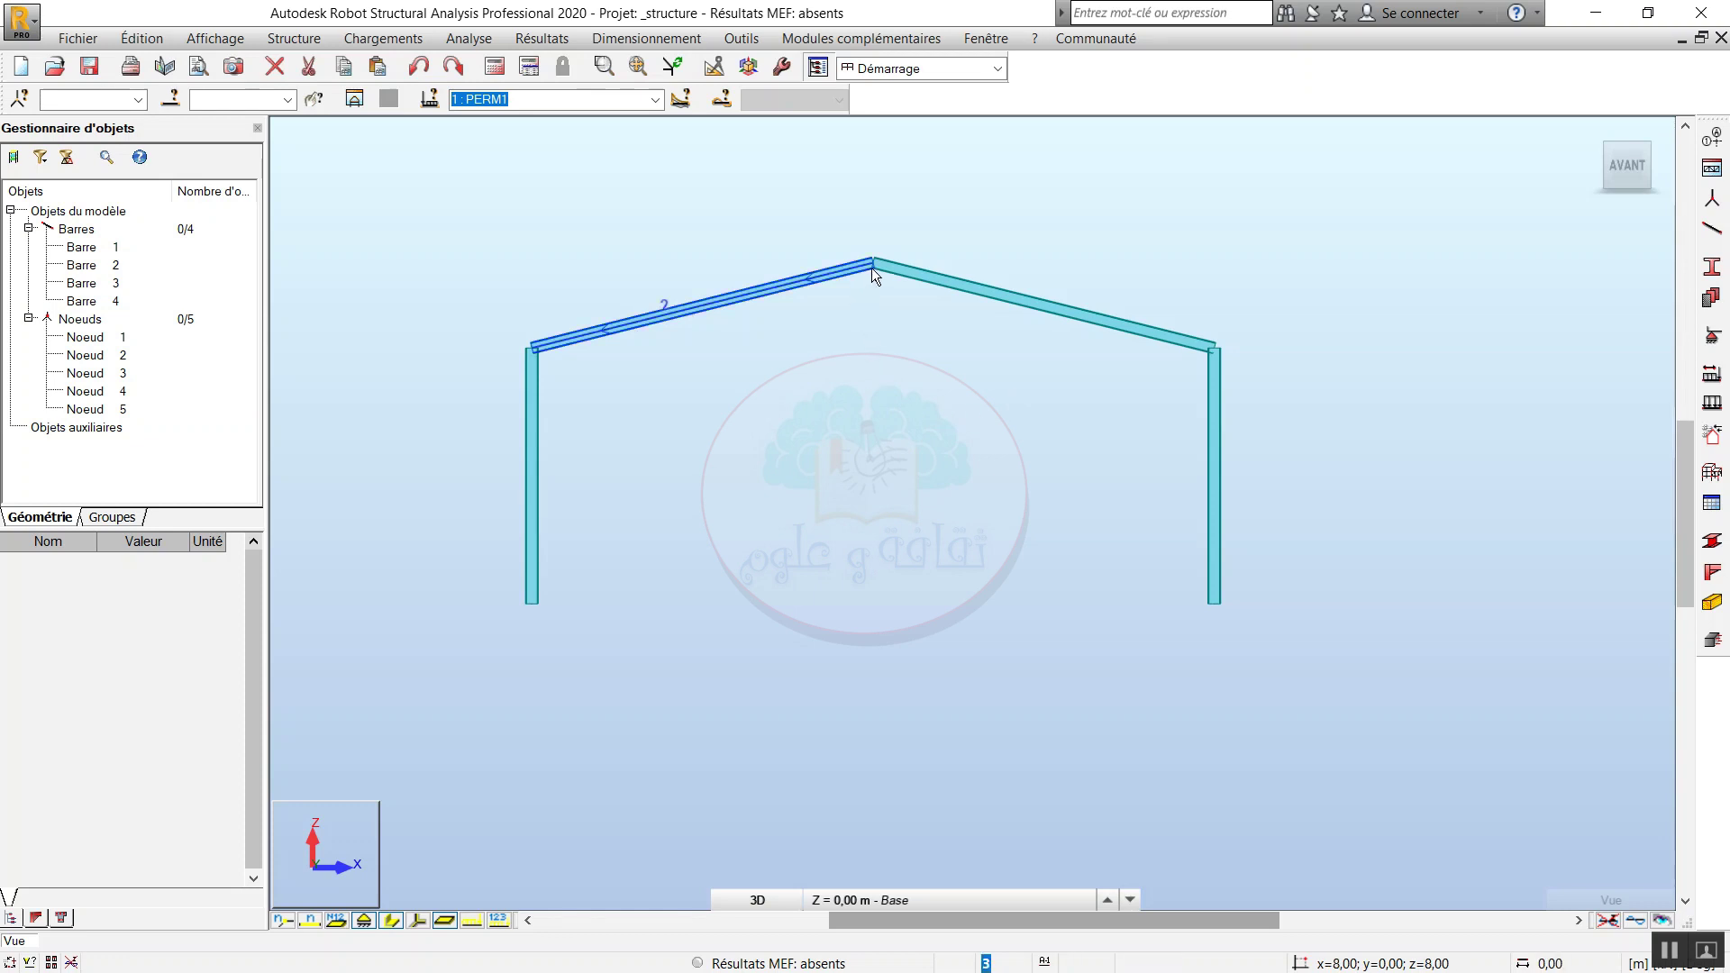
scroll(872, 263, "up", 3)
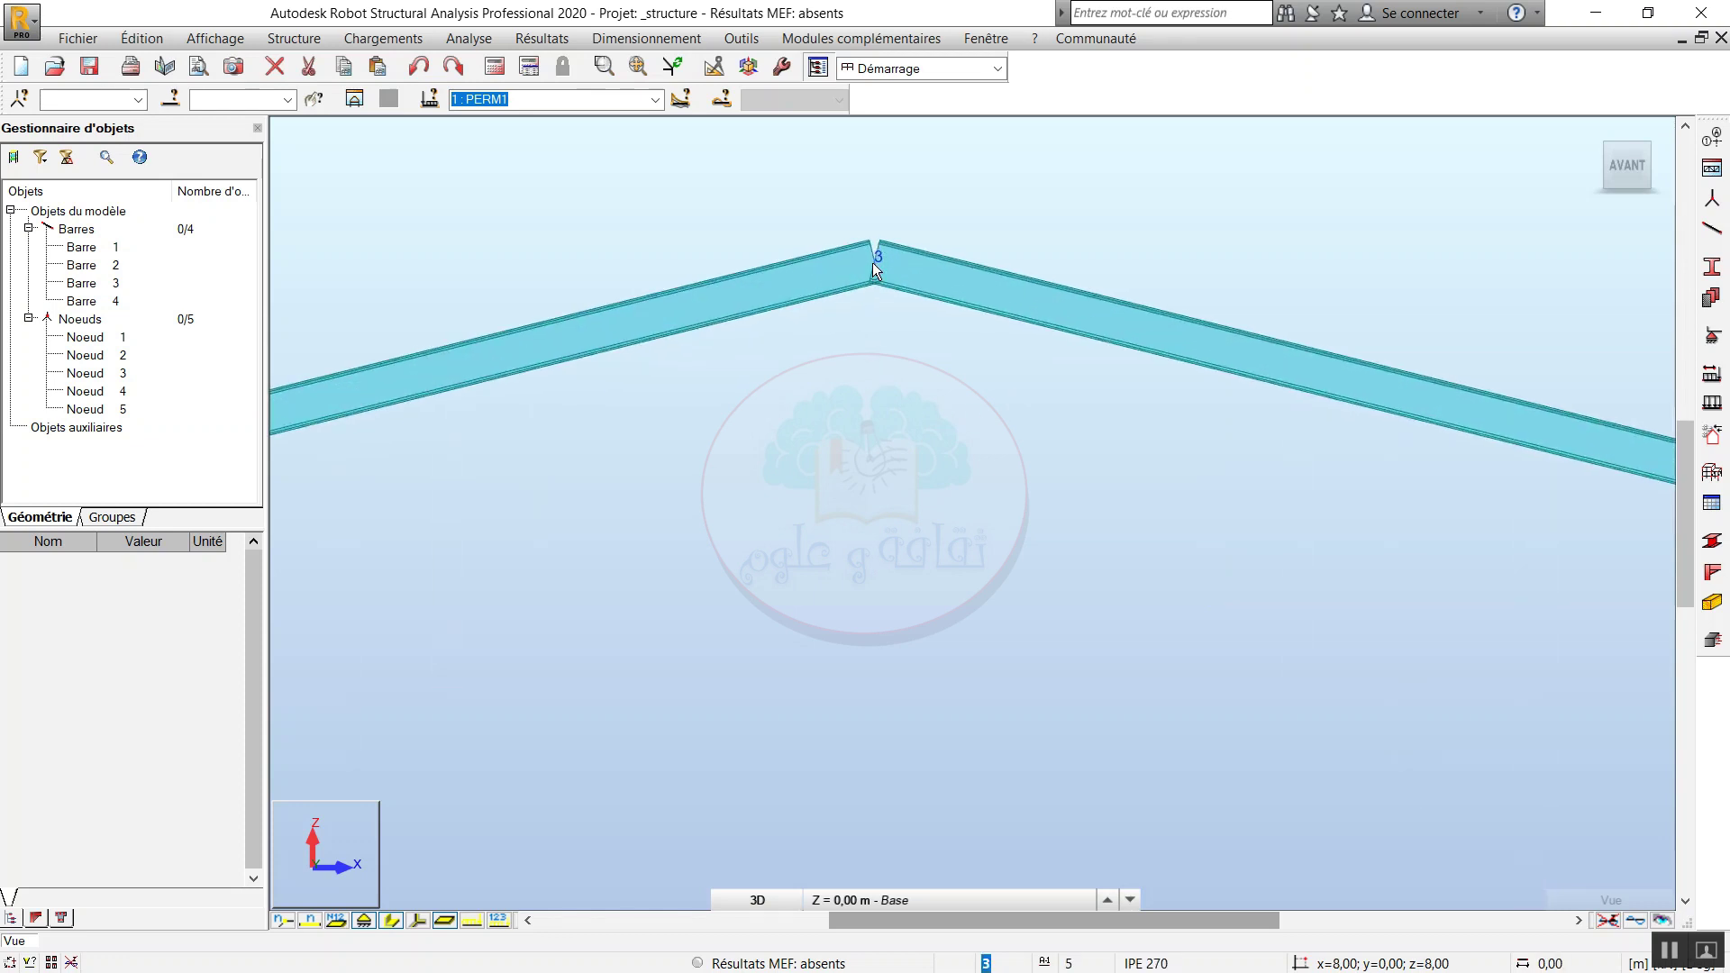
scroll(874, 268, "up", 3)
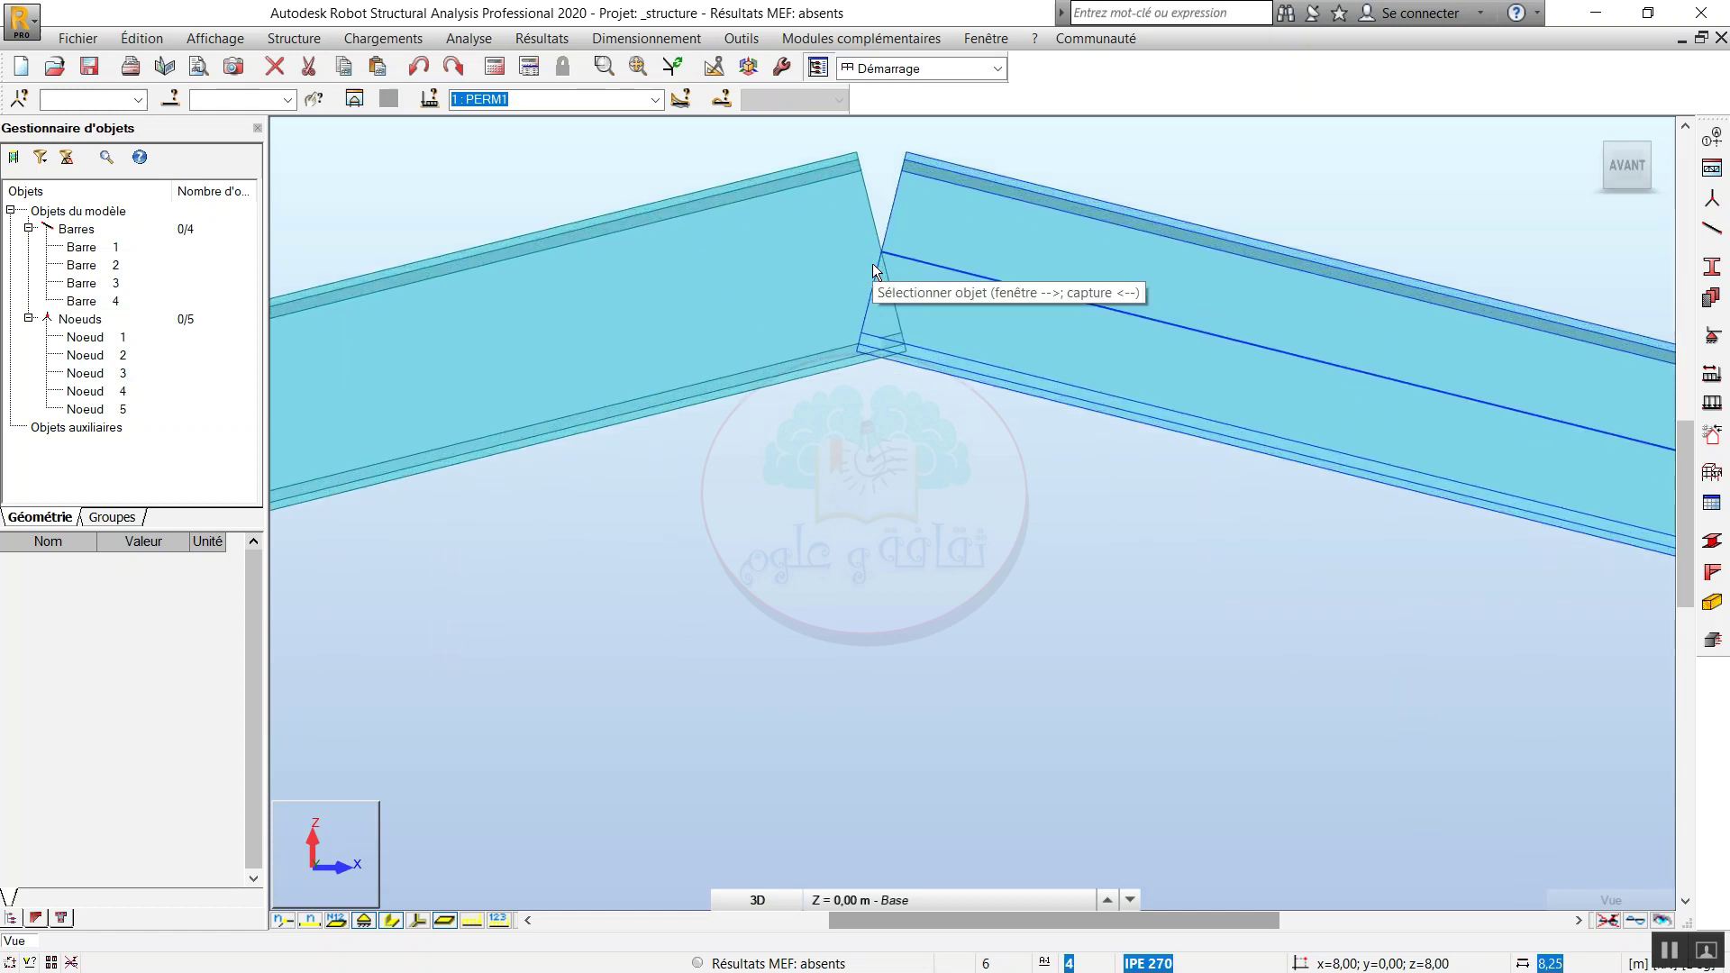
scroll(872, 267, "down", 6)
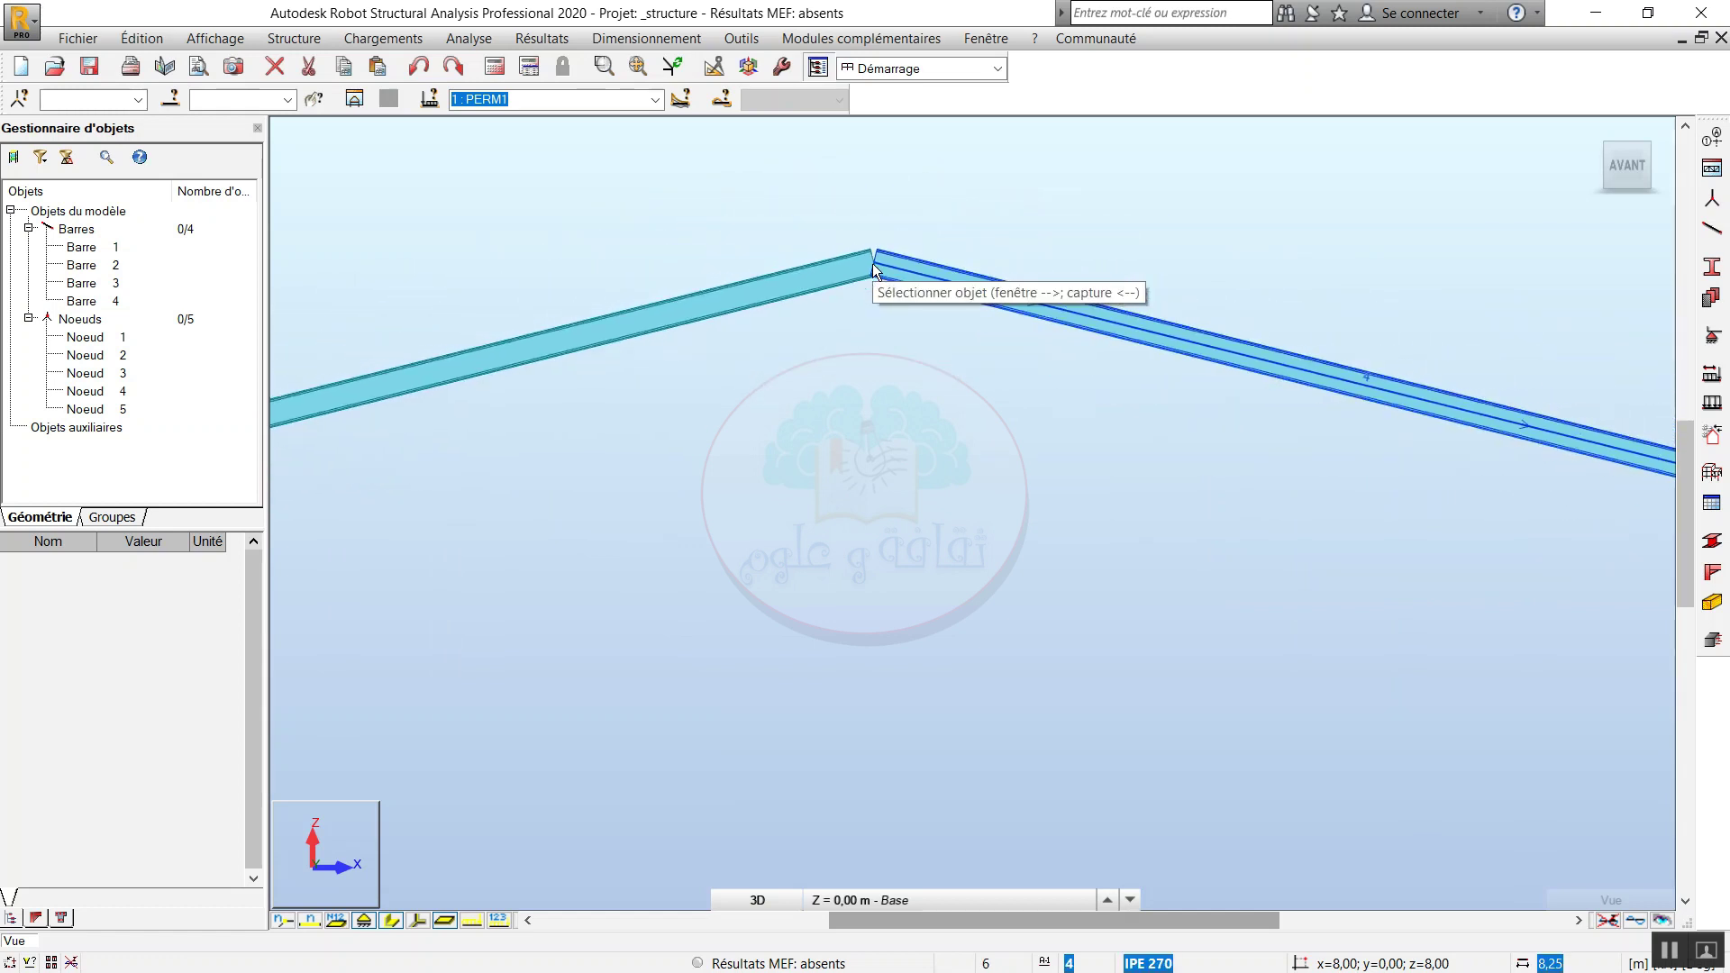
scroll(872, 267, "down", 2)
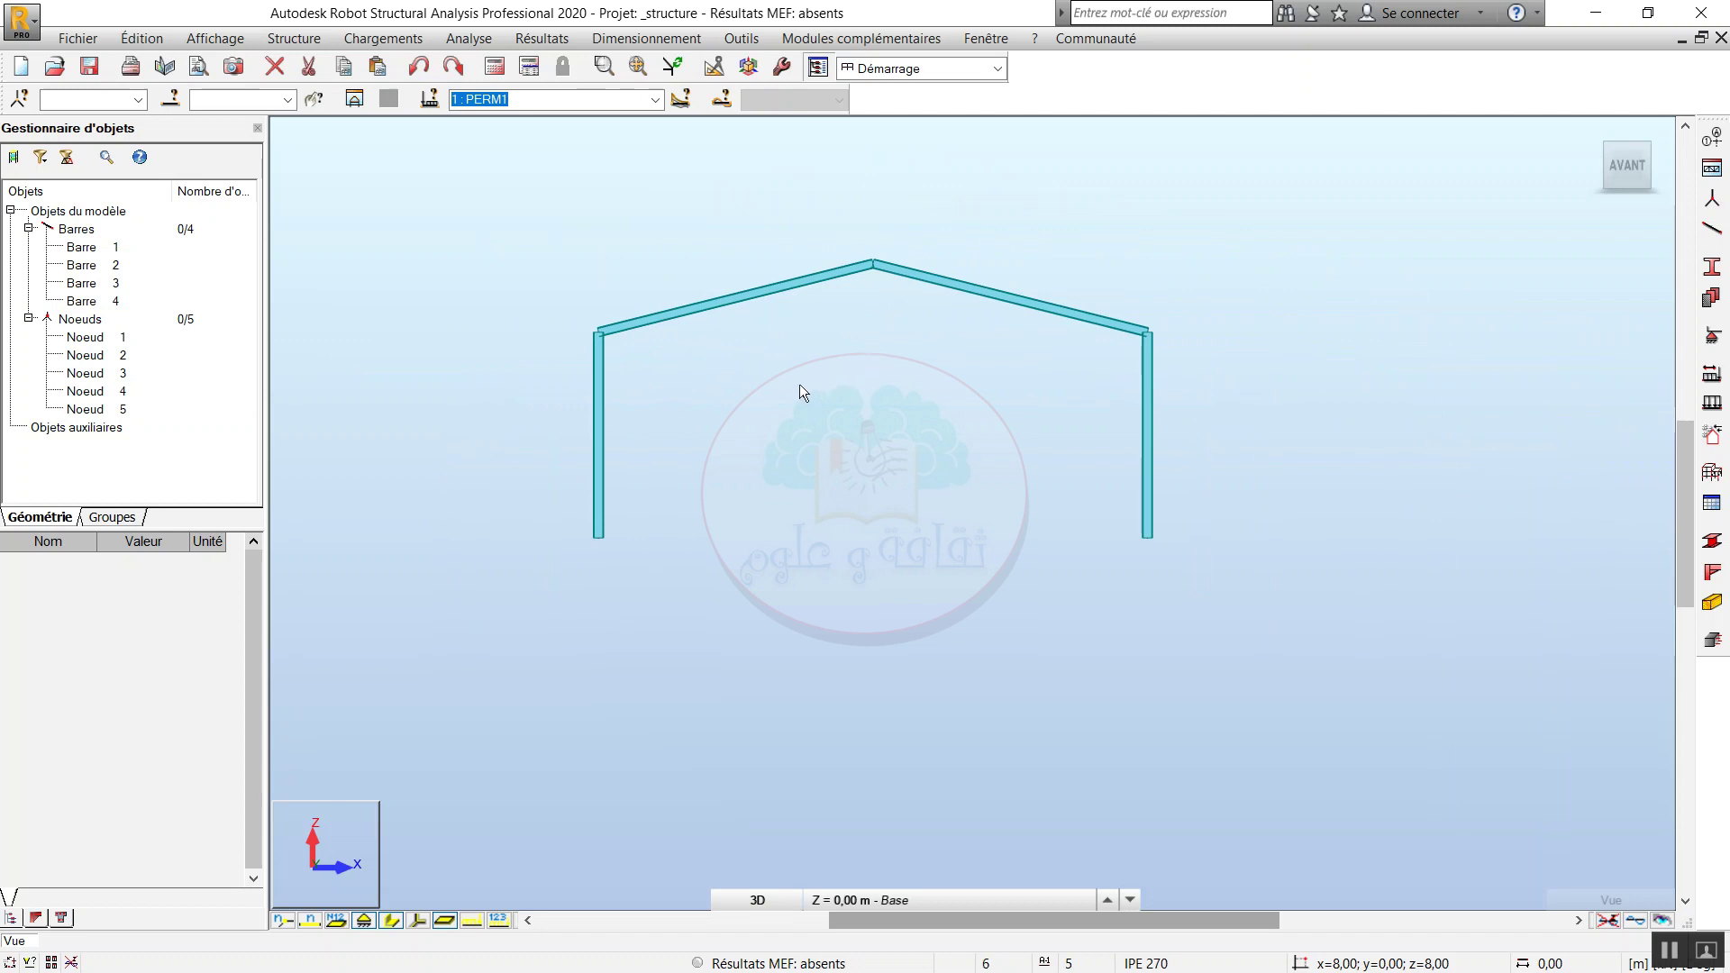
Pan the view across the frame and zoom in on its left column and rafter.
middle_click_drag(799, 384, 1084, 463)
mouse_move(1245, 574)
middle_mouse_down()
mouse_move(1151, 610)
mouse_move(954, 640)
mouse_move(776, 618)
mouse_move(937, 565)
middle_mouse_up()
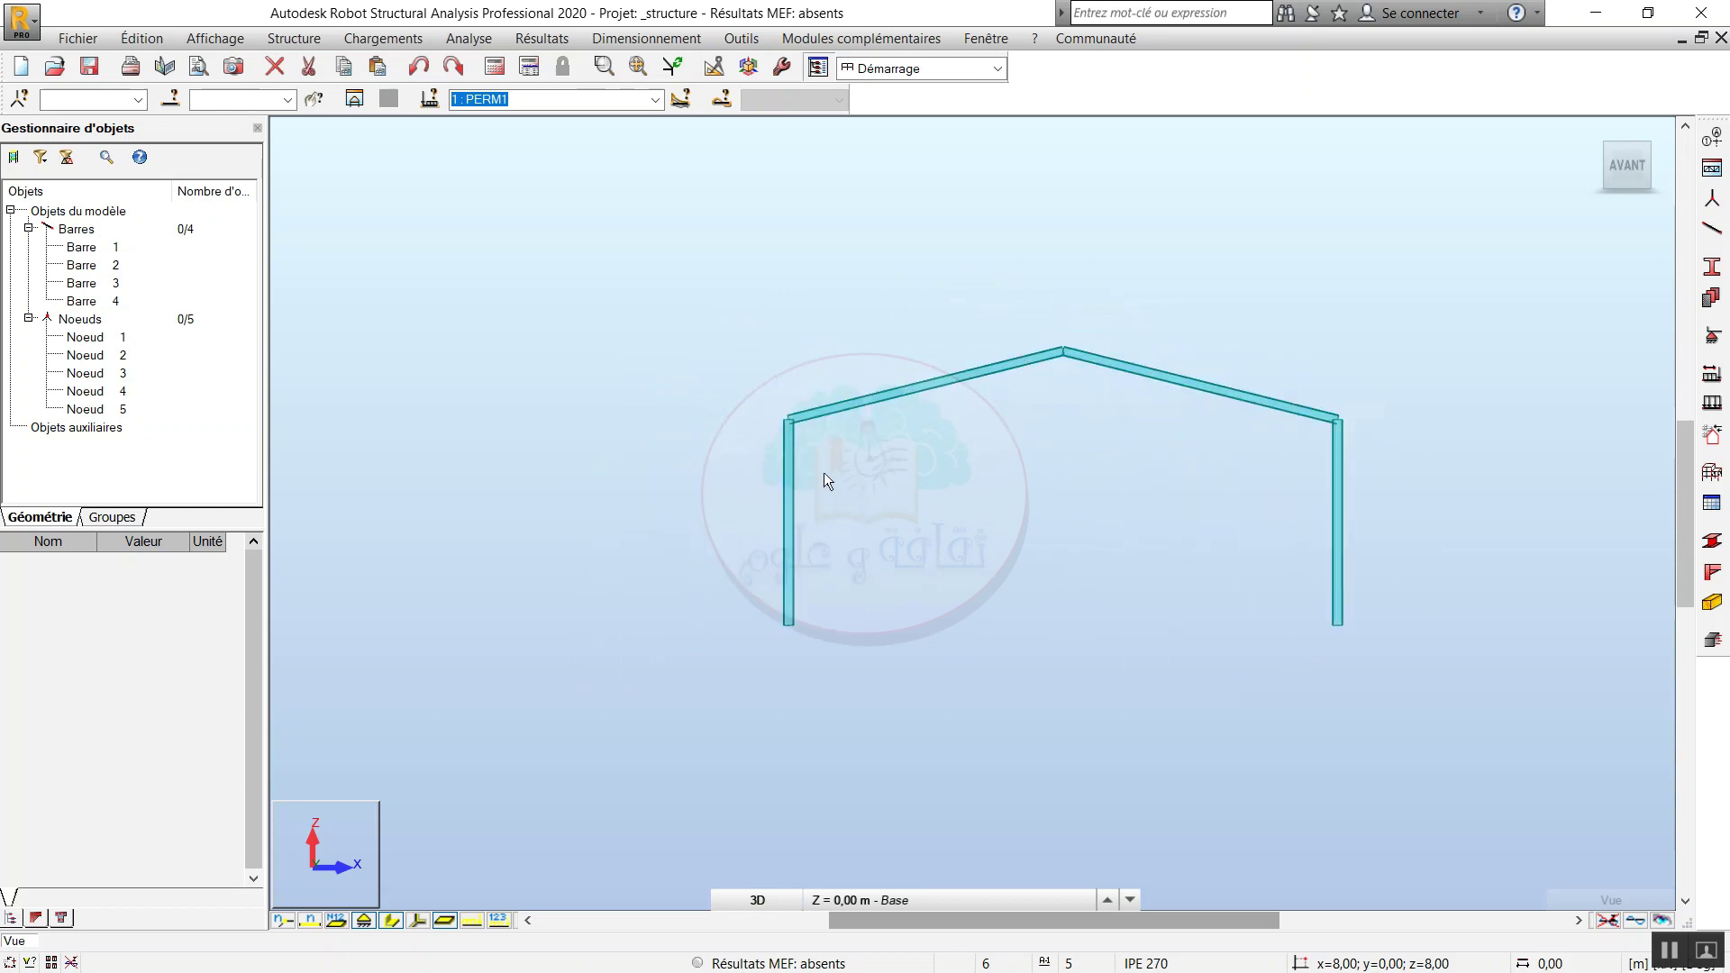
scroll(808, 429, "up", 3)
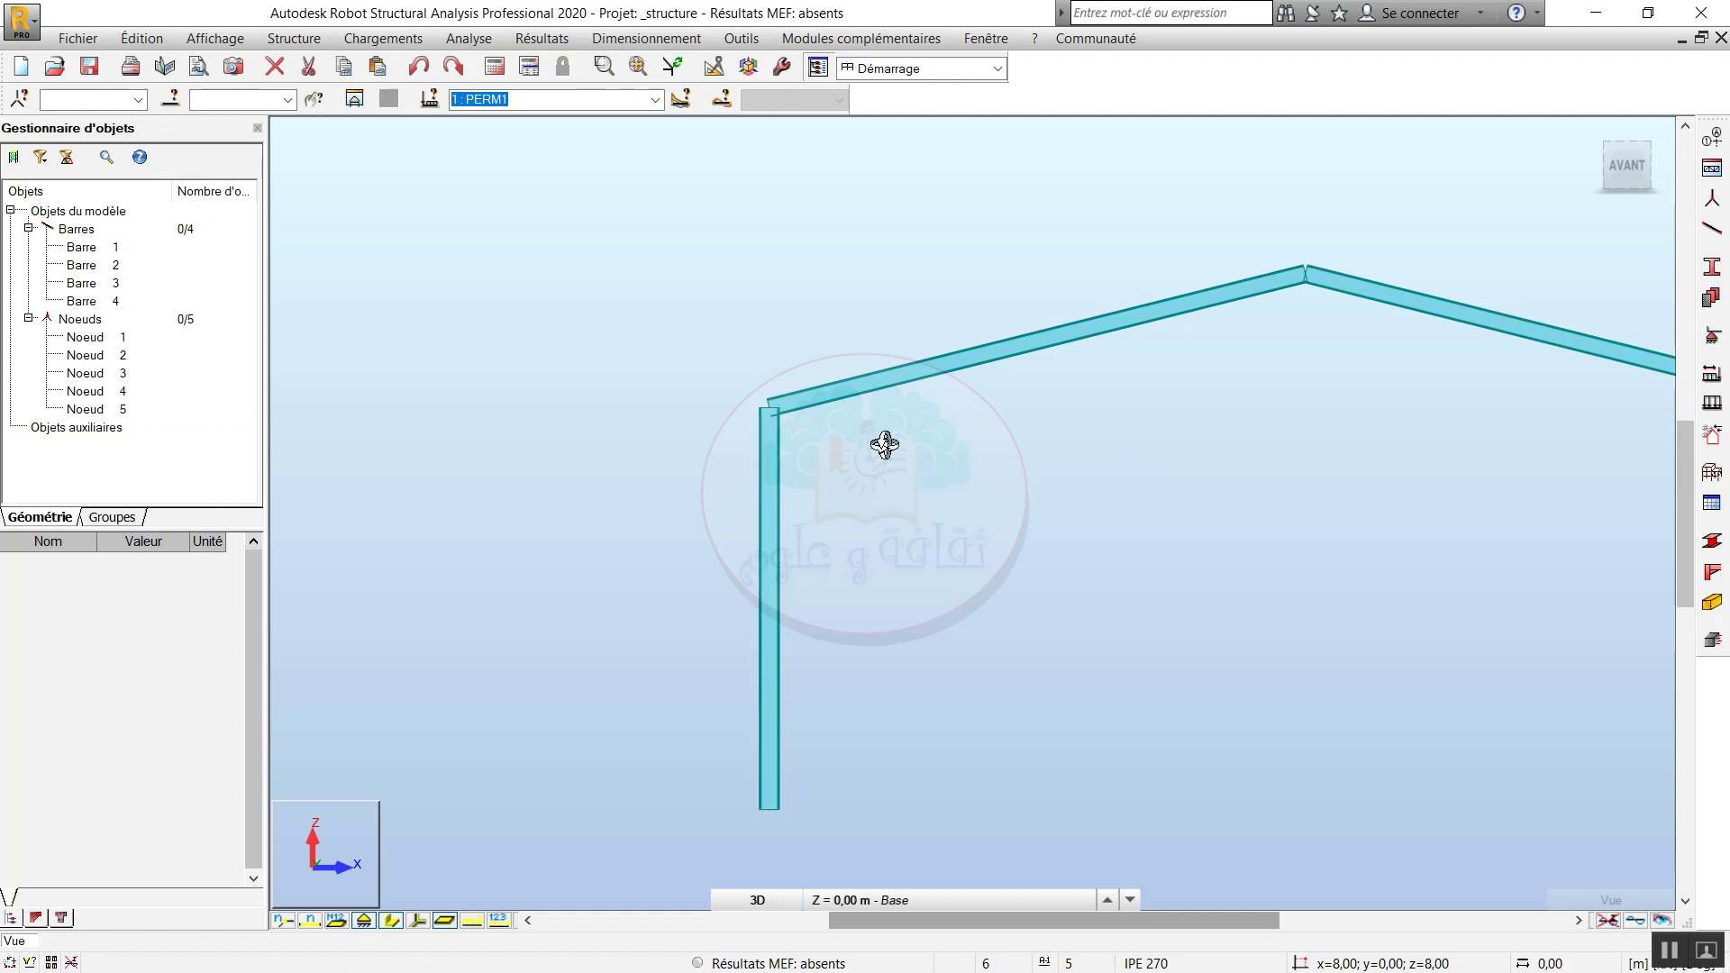
Orbit the frame freely in 3D, restore the front view and center the frame.
middle_click_drag(884, 444, 1155, 591, "shift")
left_click(1615, 170)
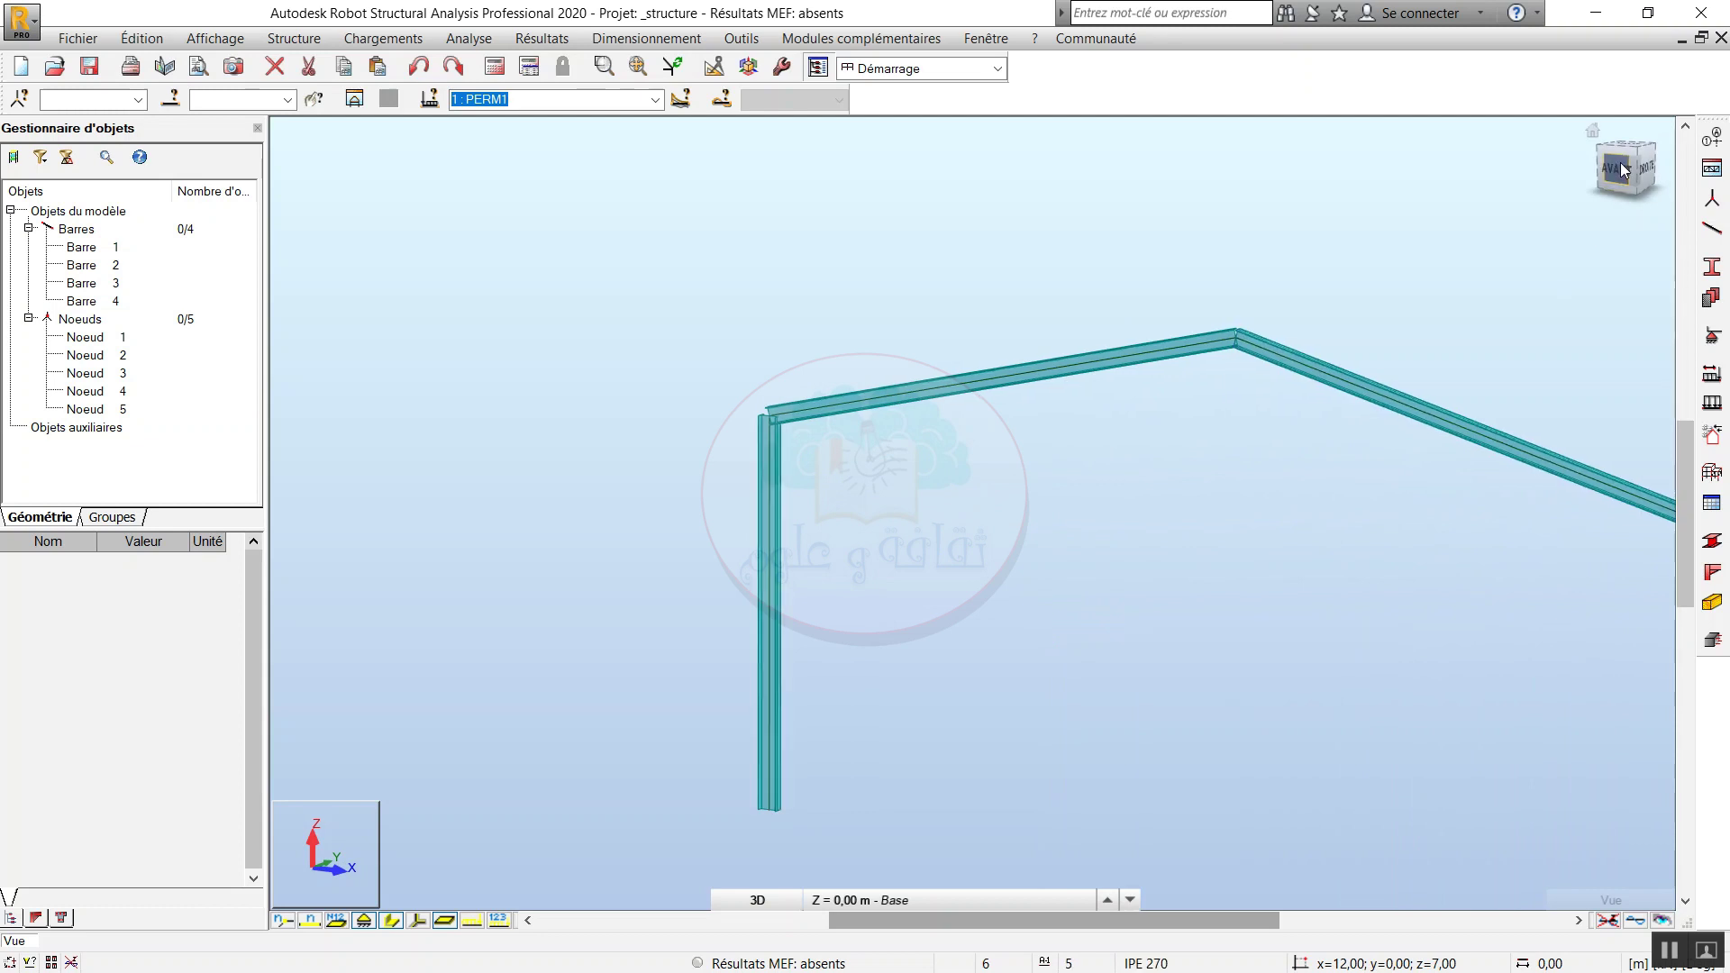
middle_click_drag(1394, 387, 1061, 388)
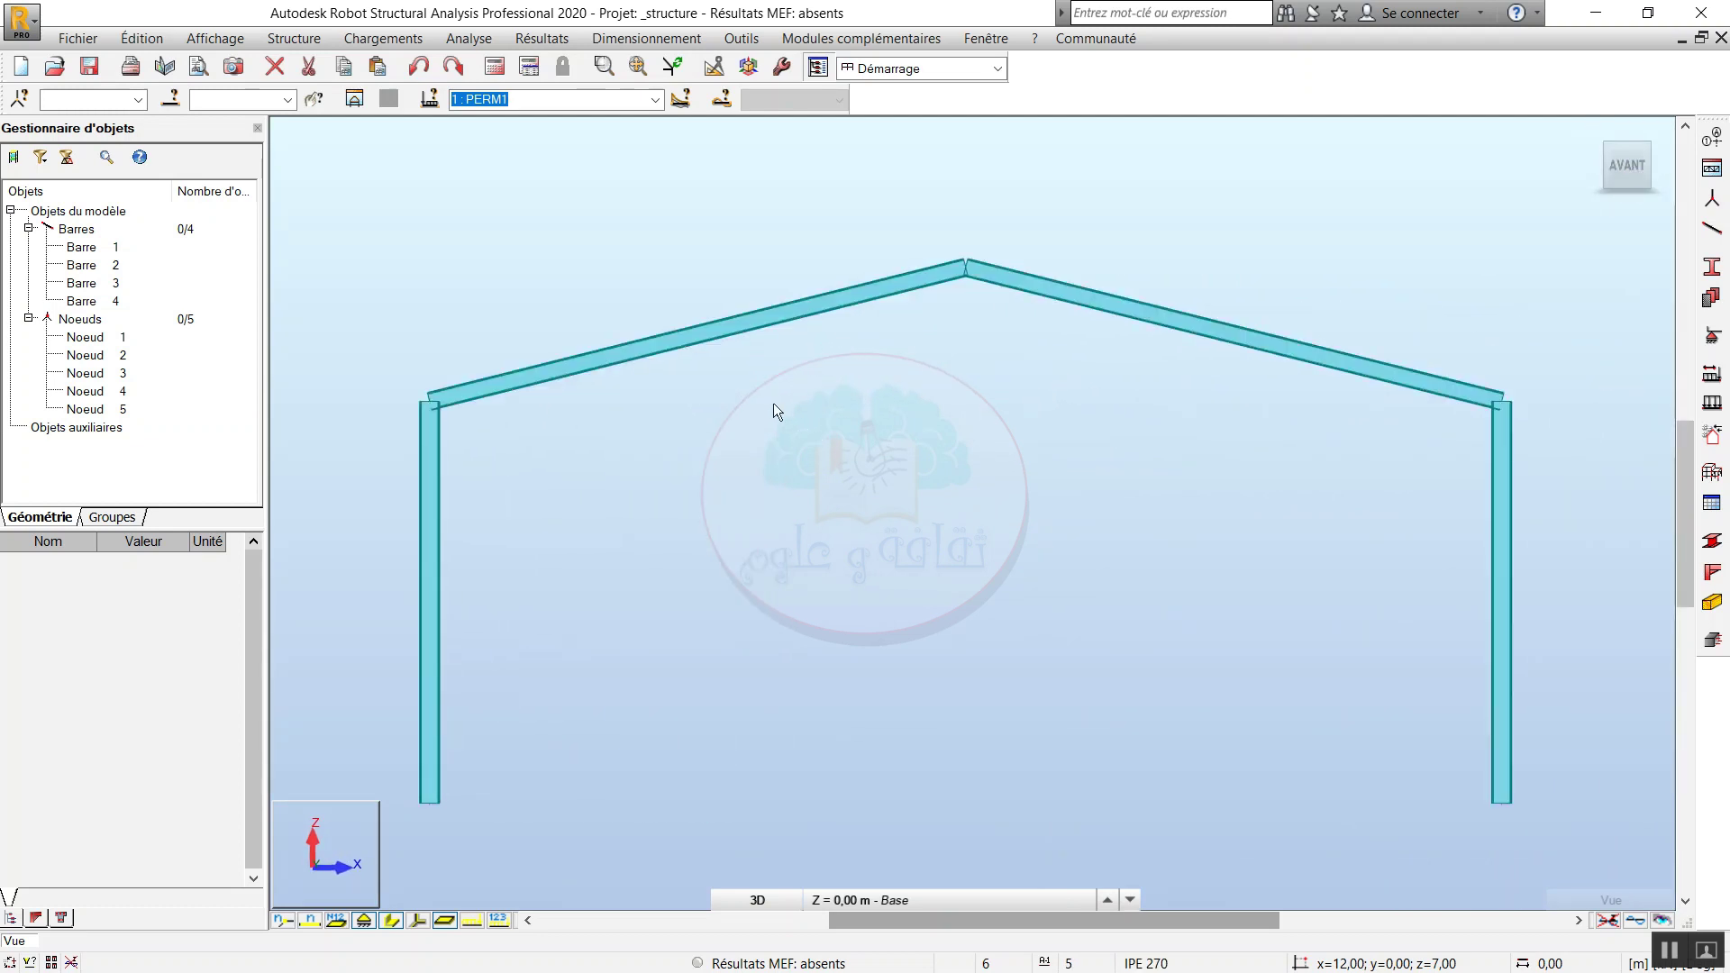
Rotate the frame with the Rotation 3D command and restore the front view.
right_click(762, 473)
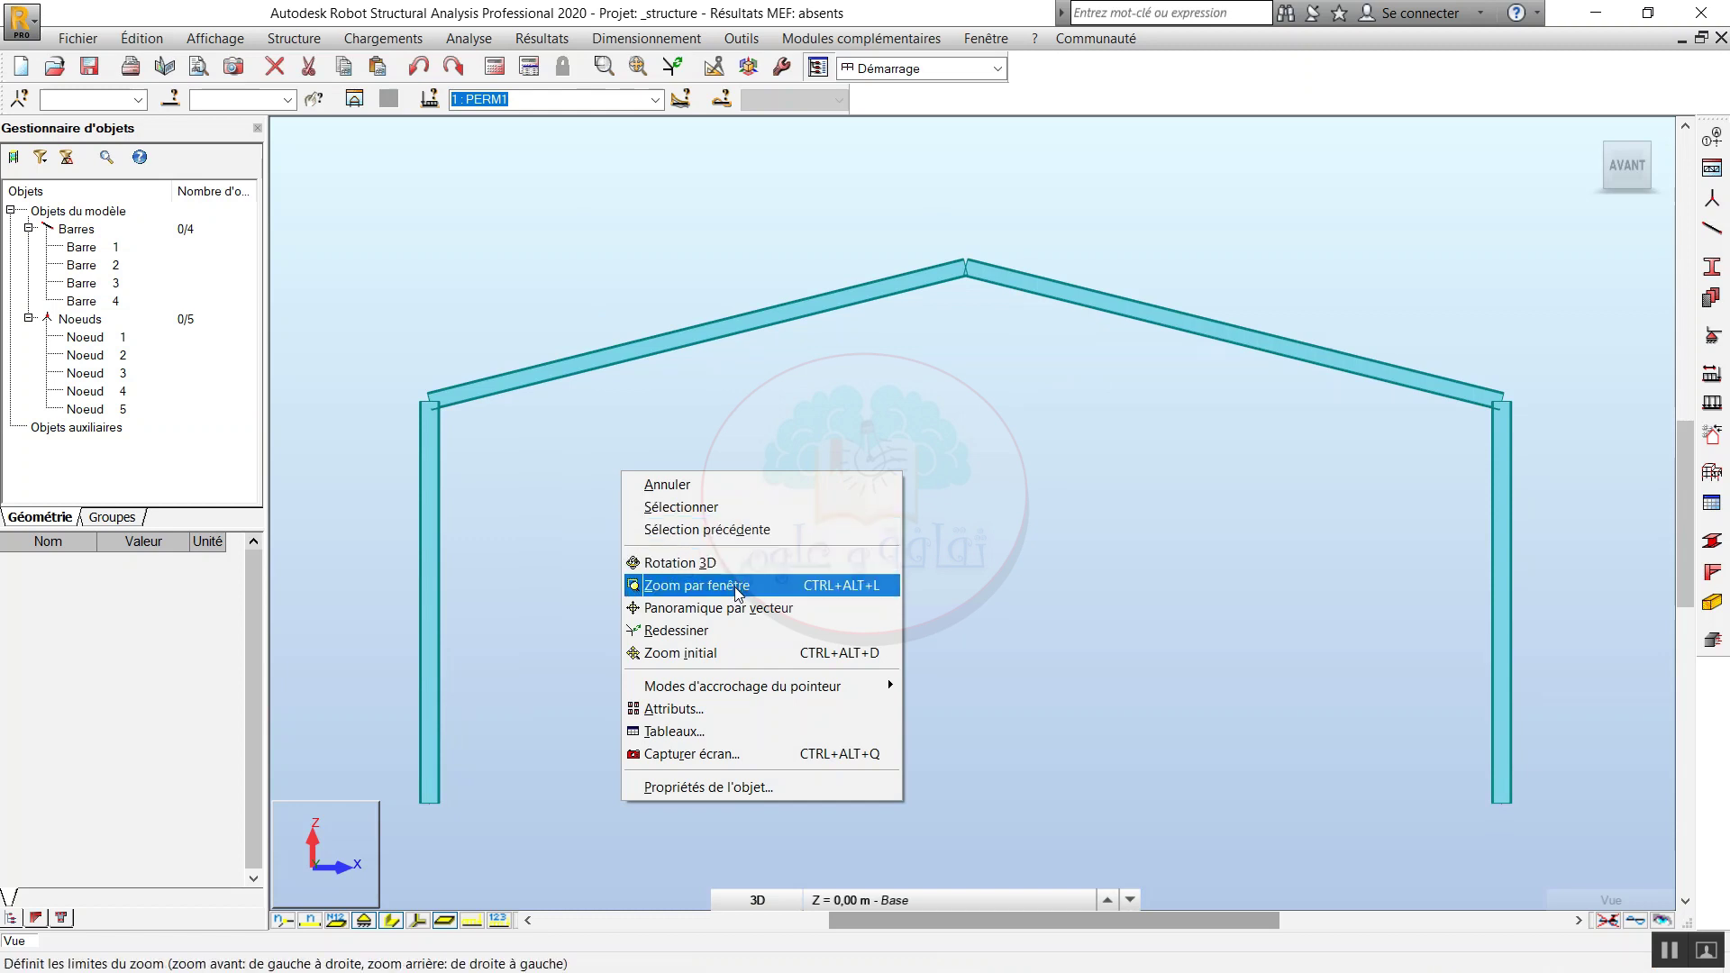
left_click(684, 563)
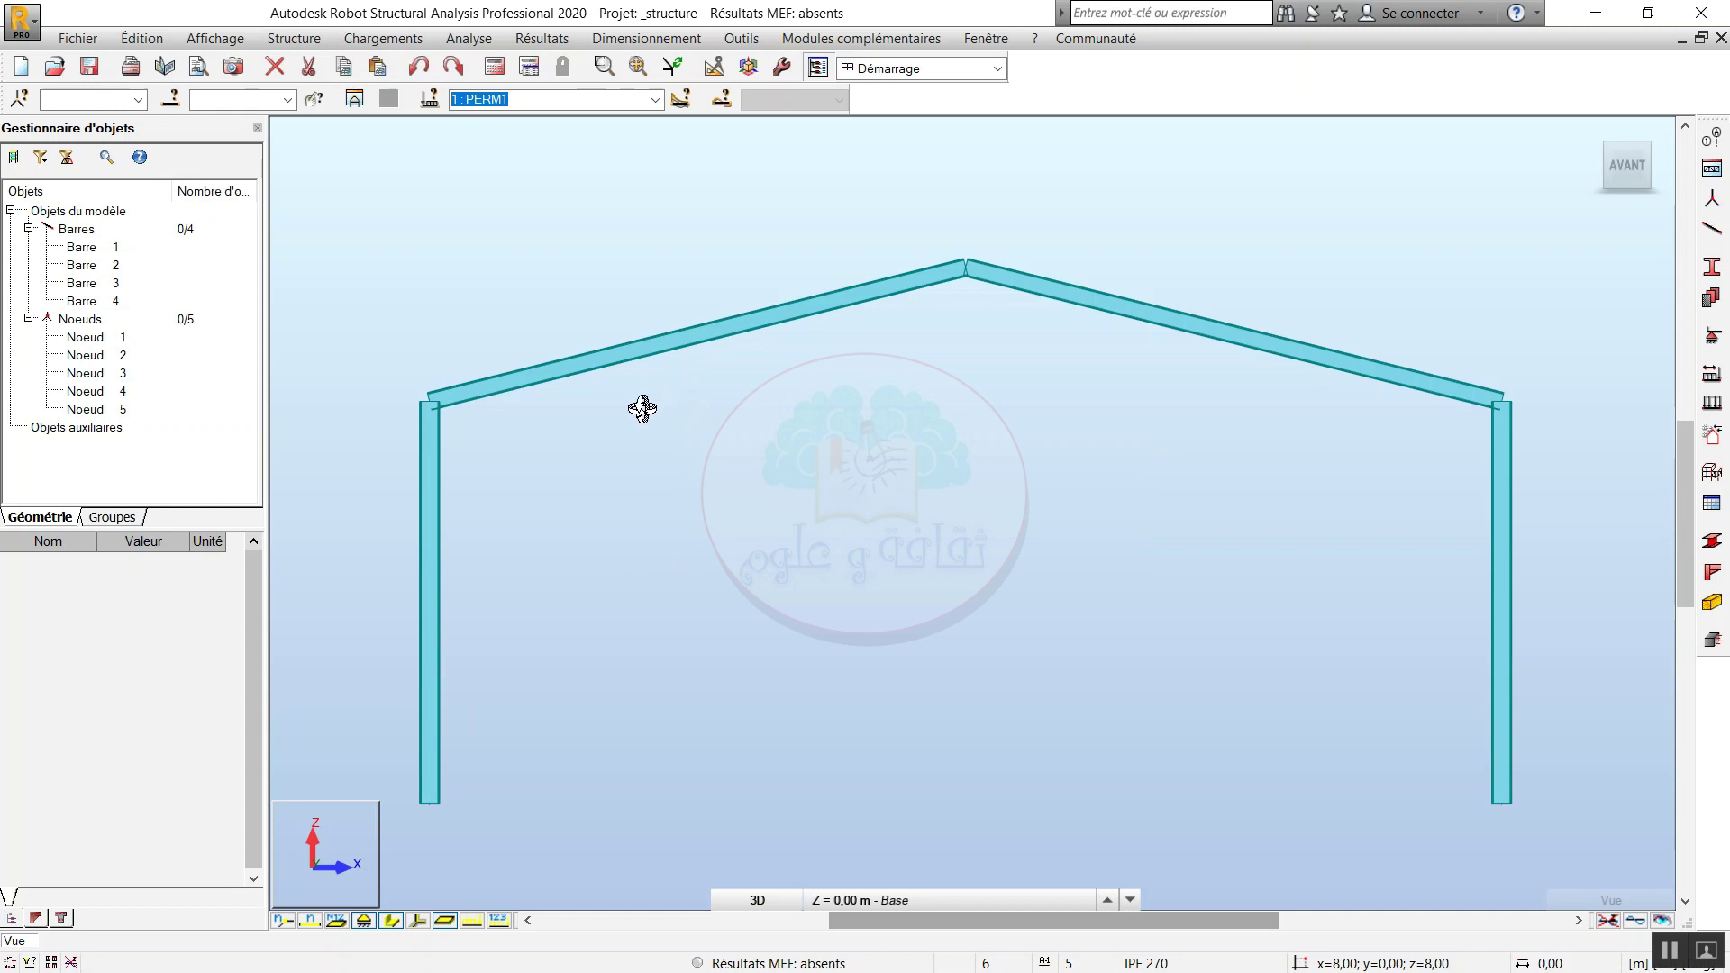
left_click_drag(629, 412, 780, 425)
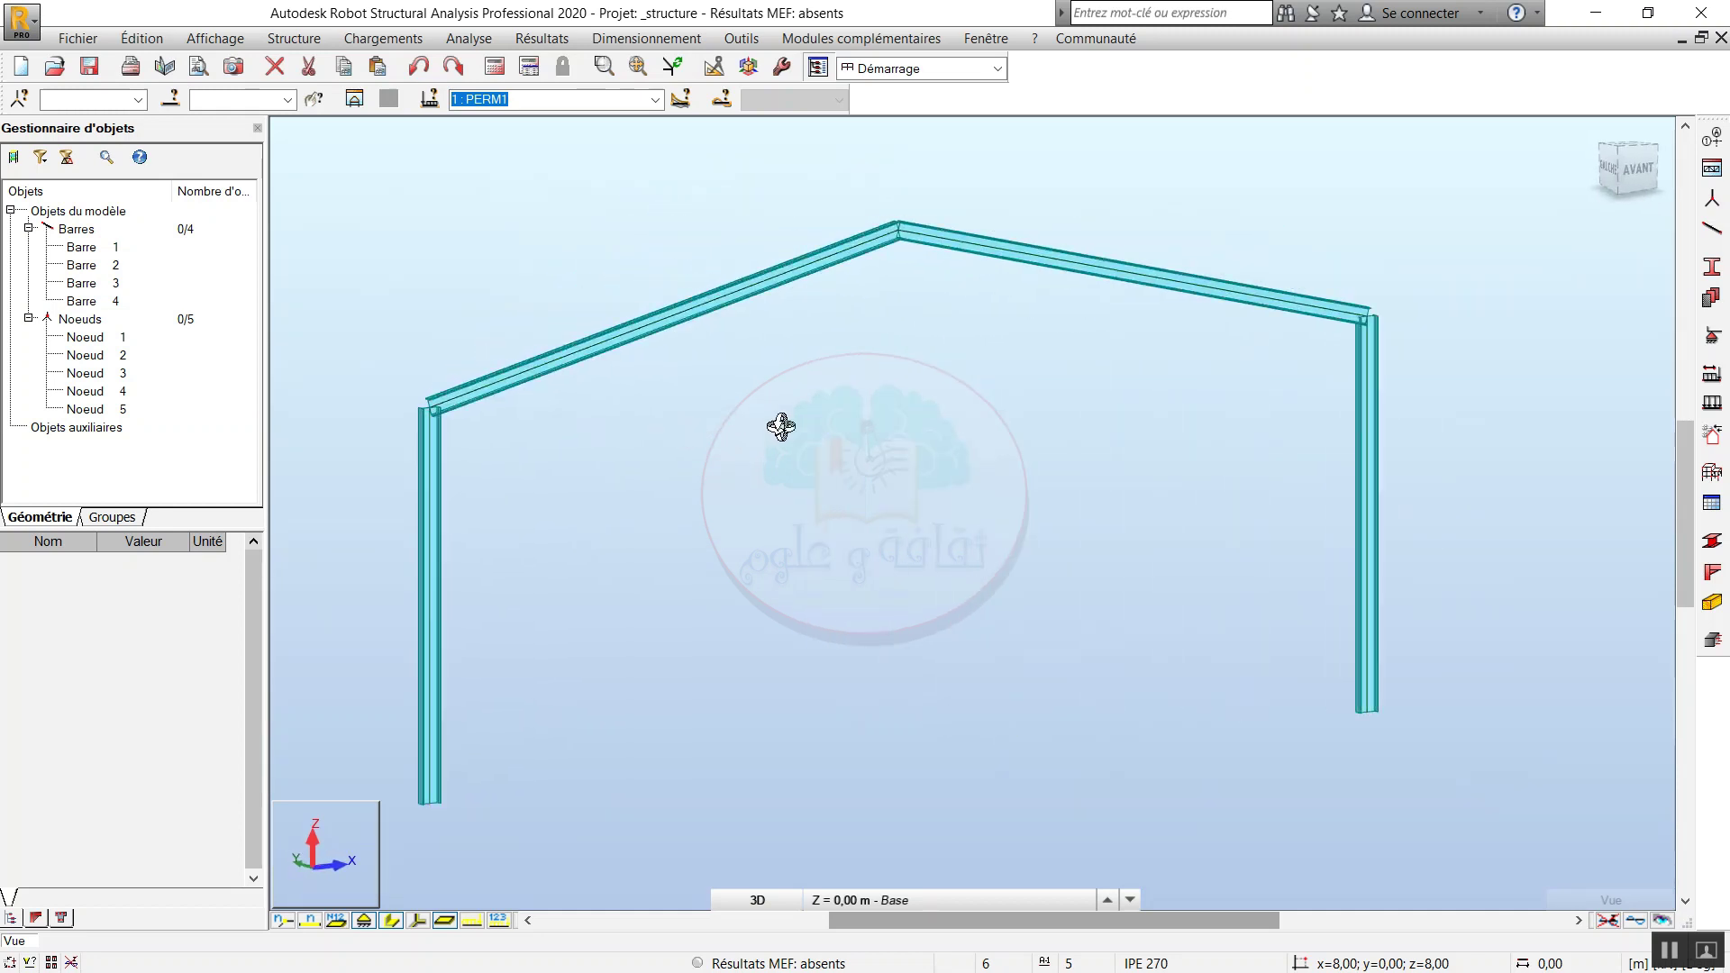
left_click(1630, 188)
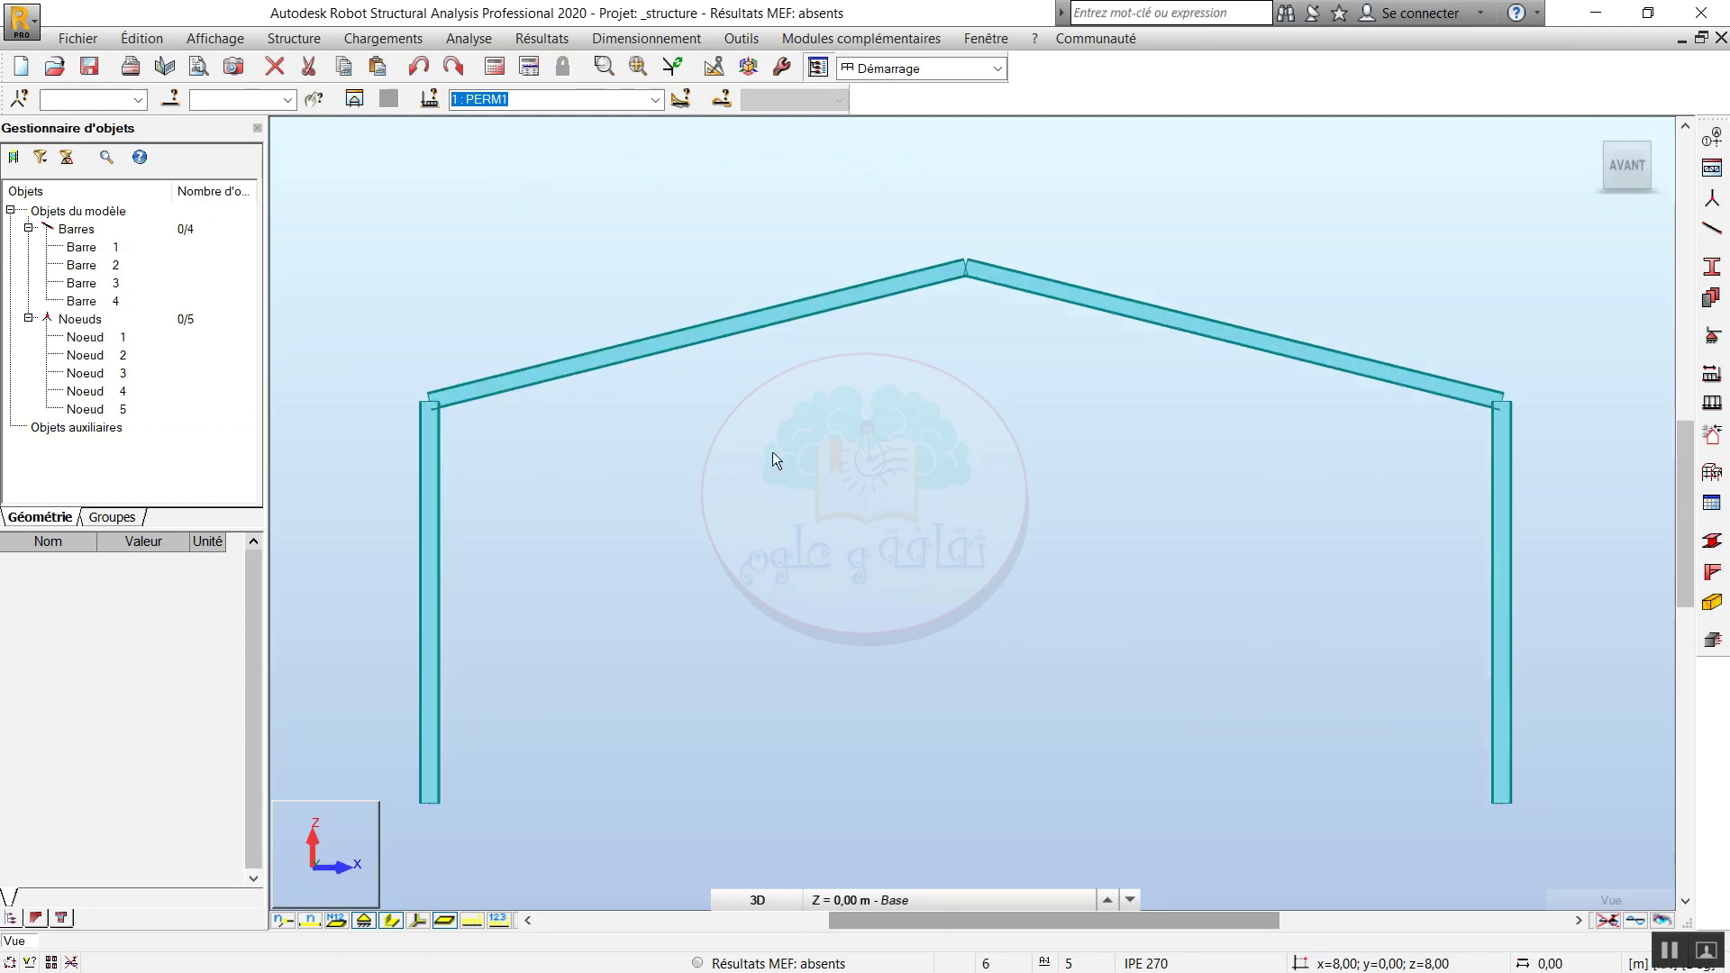
Reset the view with Zoom initial.
right_click(772, 451)
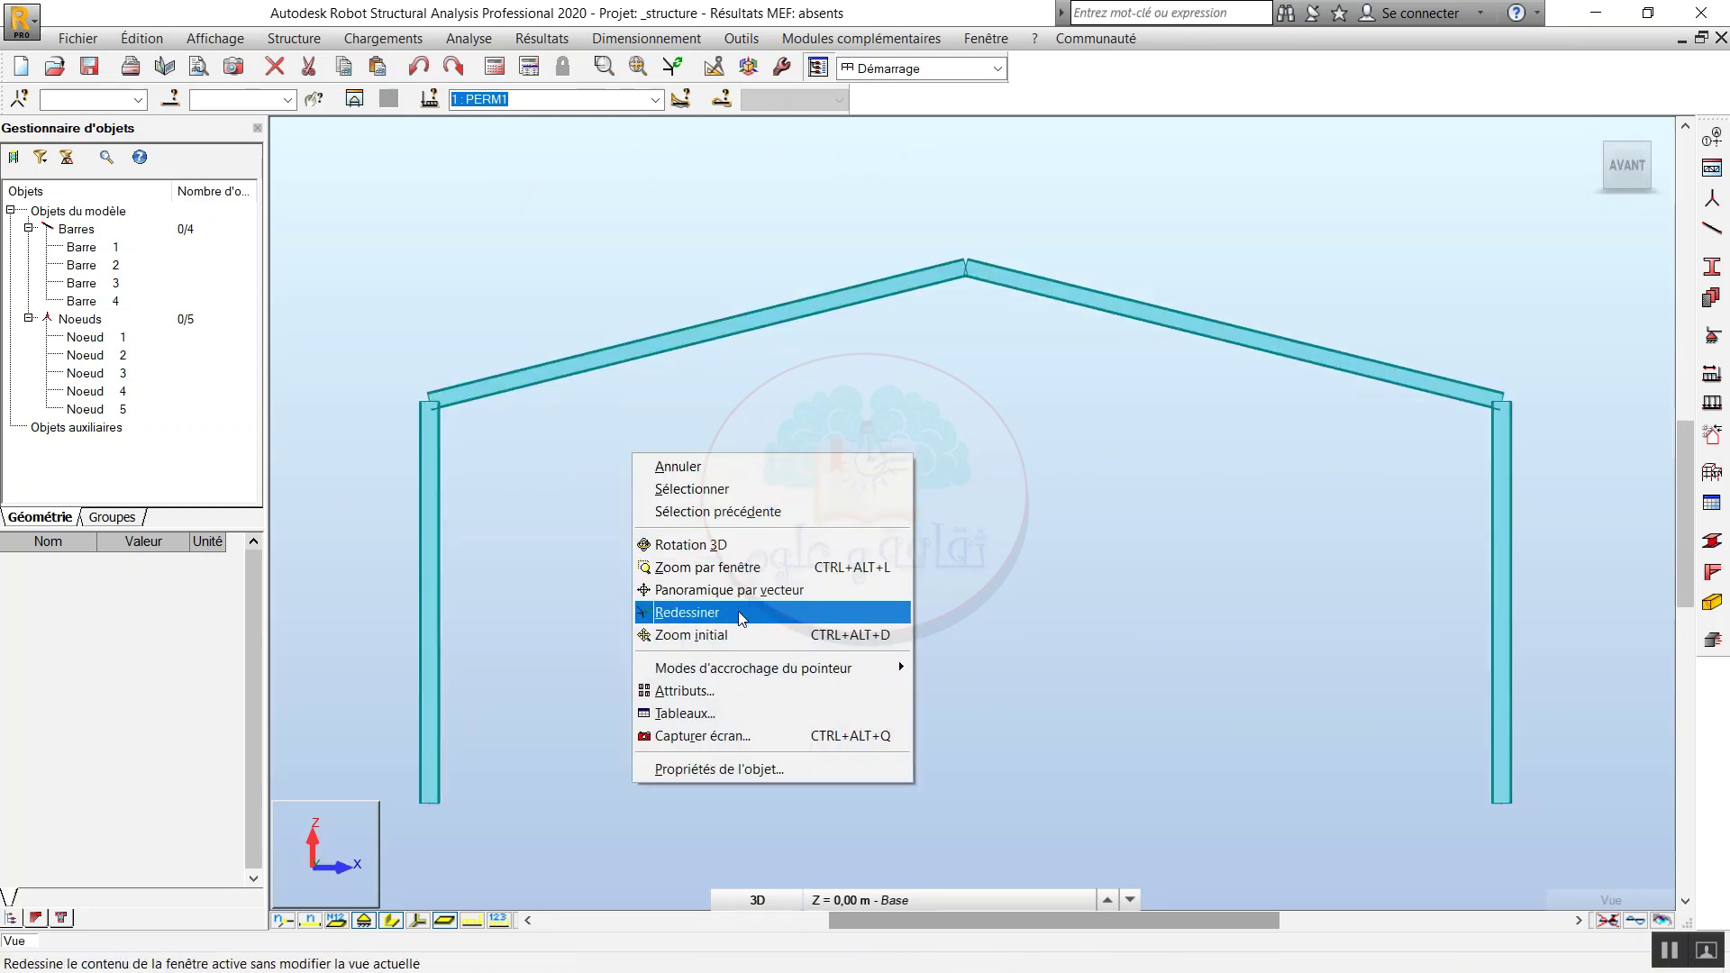
left_click(753, 634)
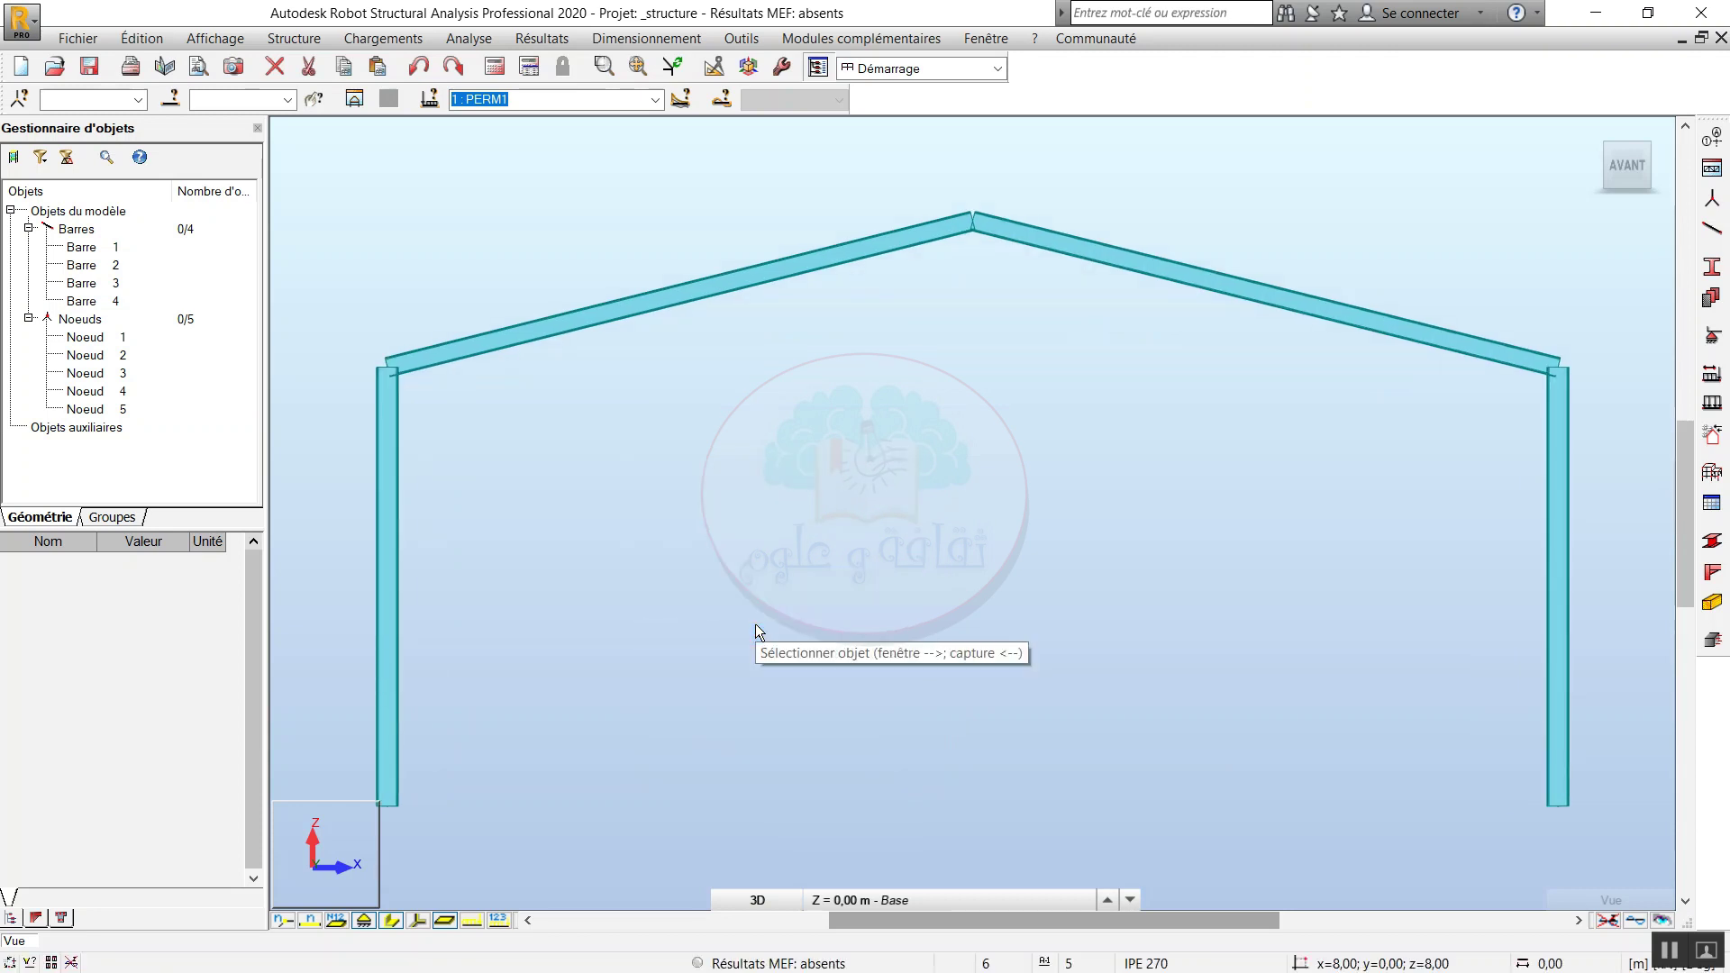
Open the attribute display settings (Affichage des attributs) for a look and close them without changes.
right_click(755, 624)
mouse_move(828, 697)
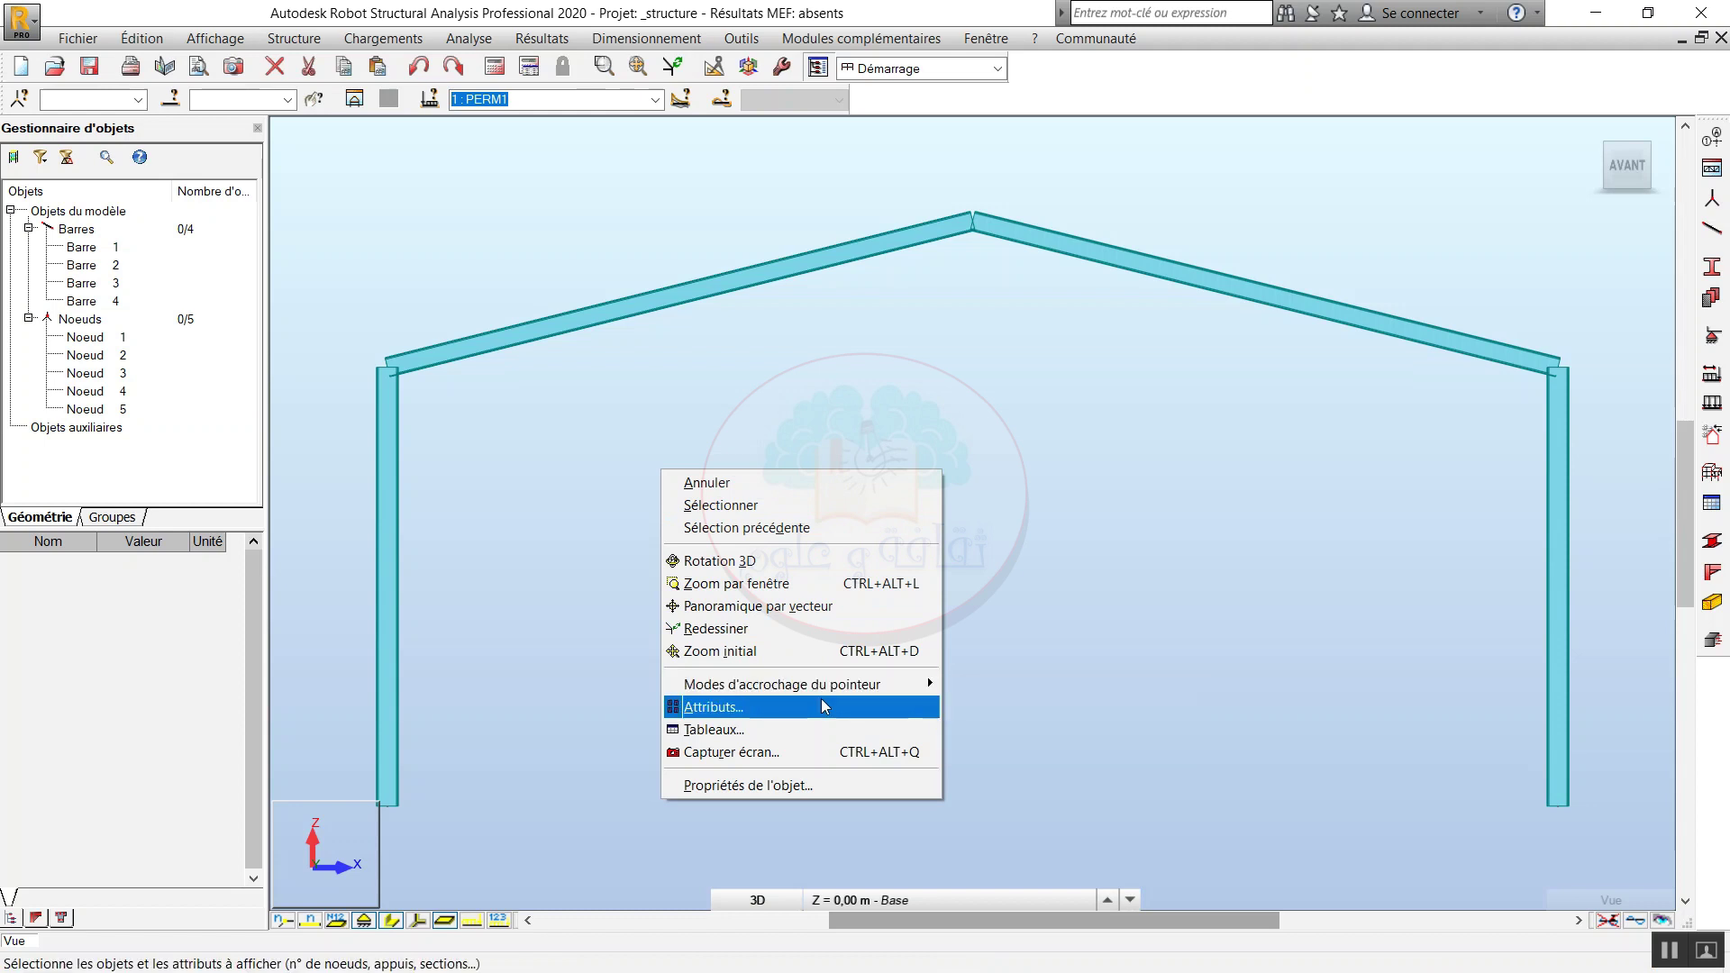
left_click(821, 704)
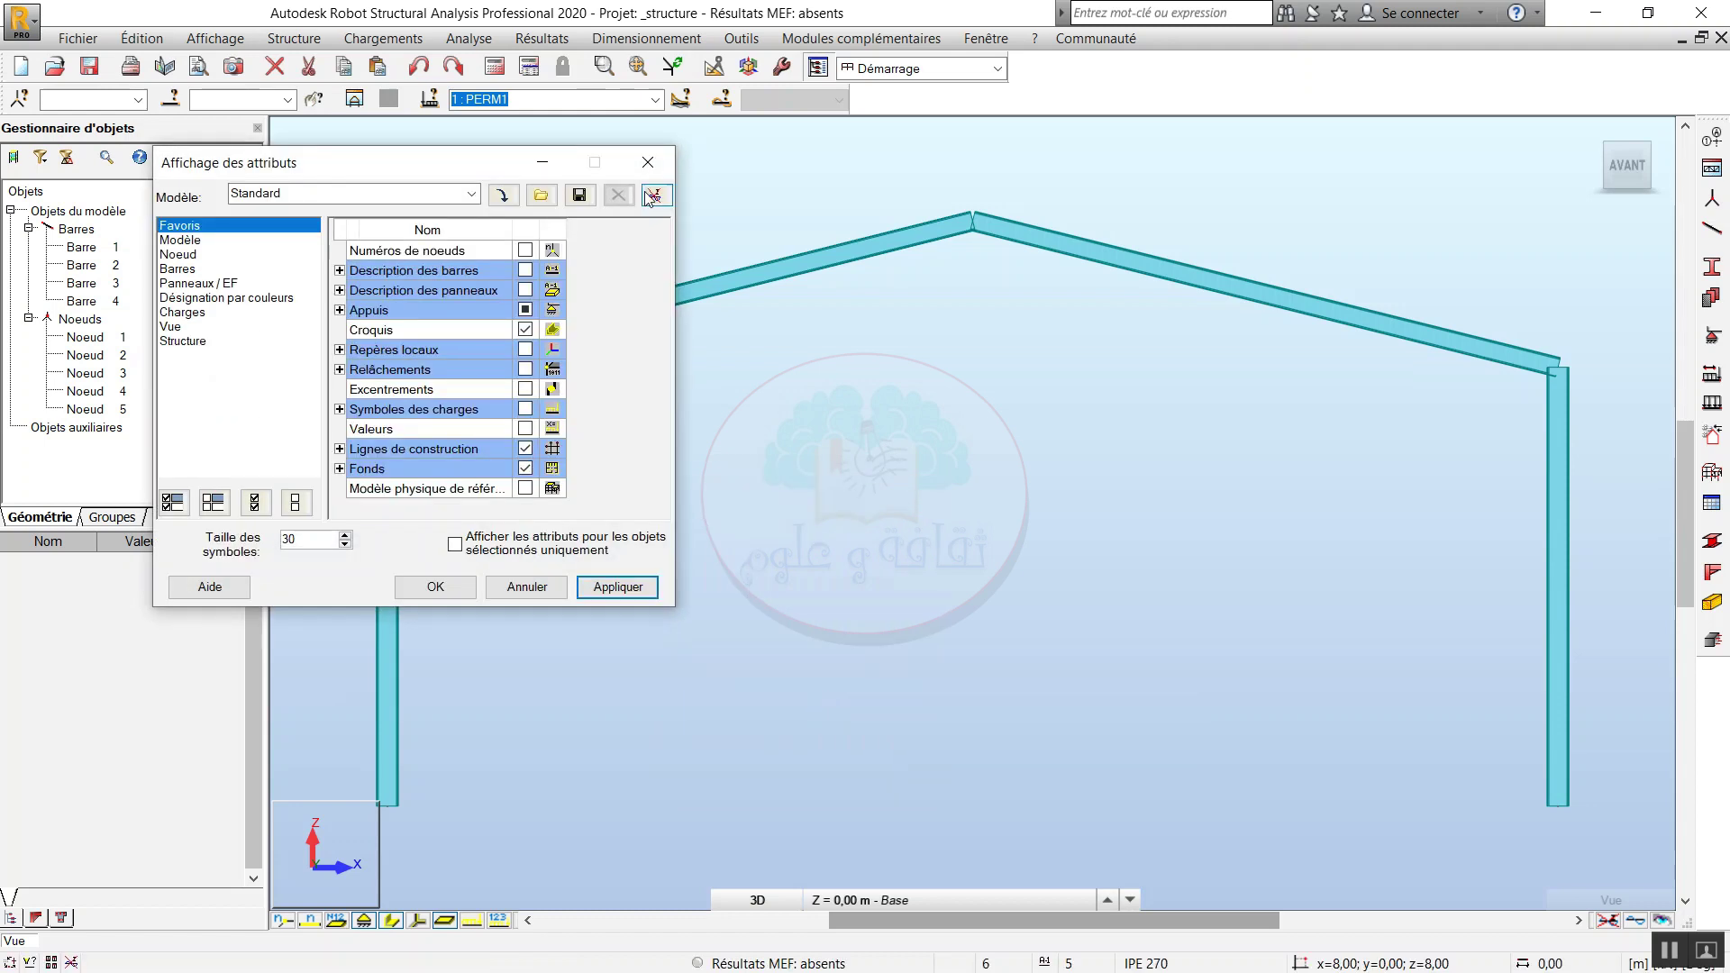
left_click(648, 162)
Select the left rafter, bar 2, to show its properties.
right_click(775, 494)
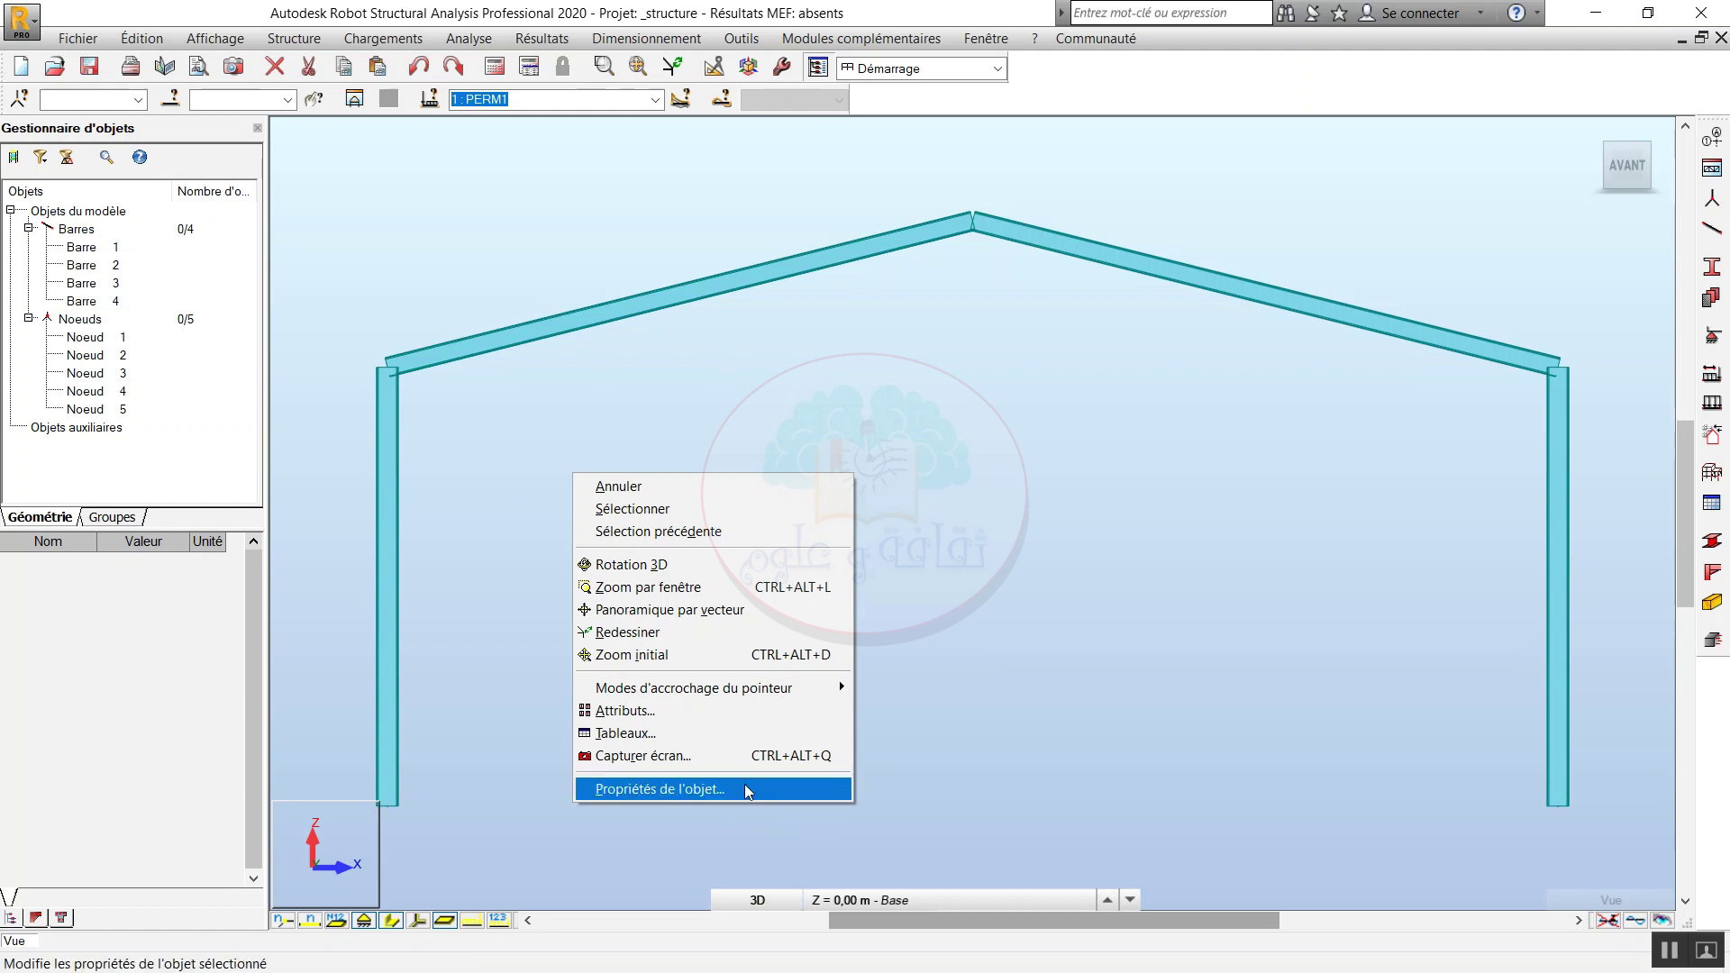
left_click(771, 285)
left_click(770, 276)
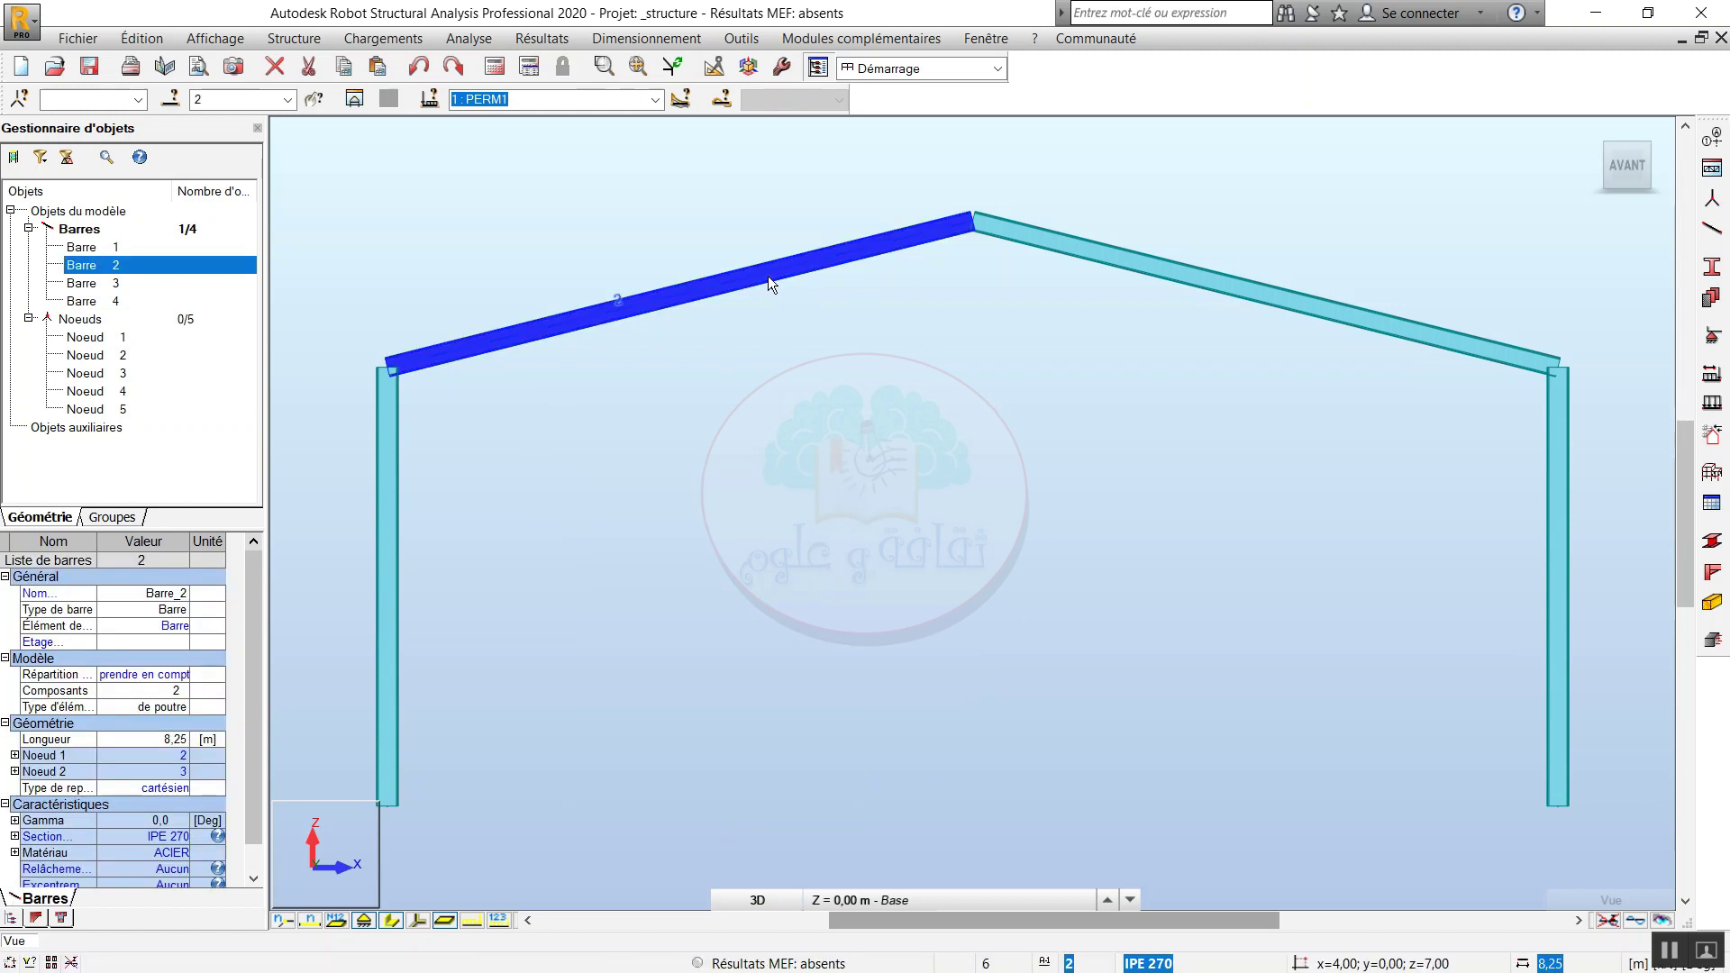
Look at the object properties of the selected bar 2, close them and clear the bar selection.
right_click(735, 407)
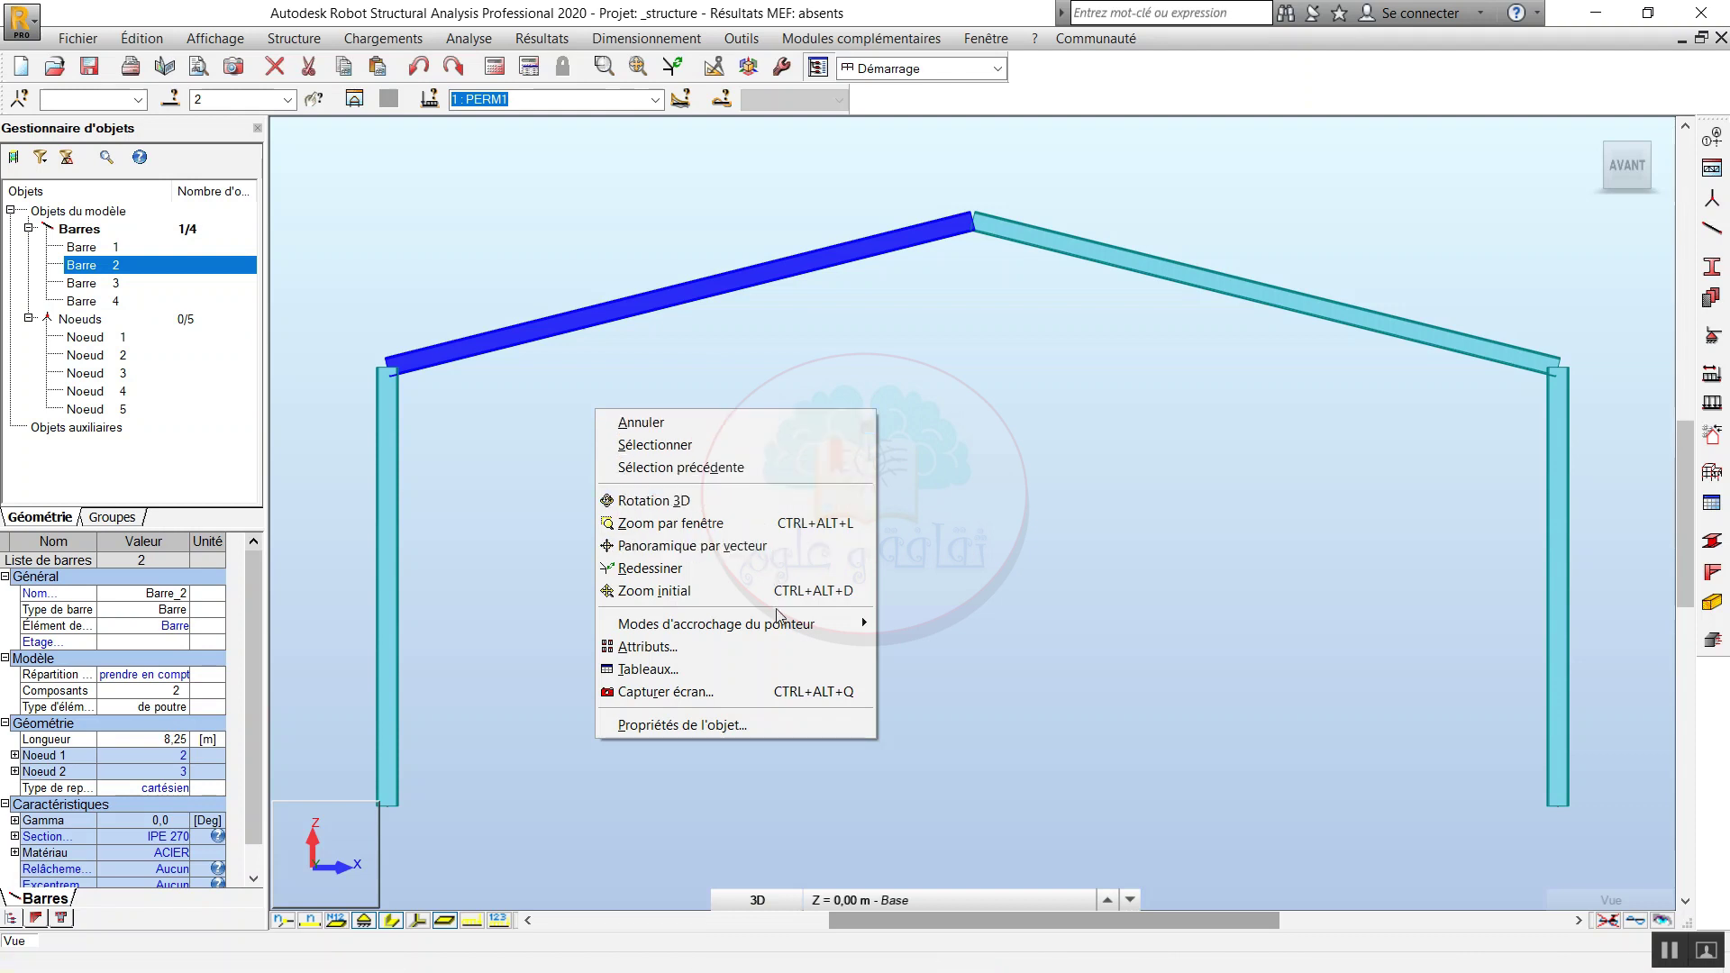
left_click(785, 725)
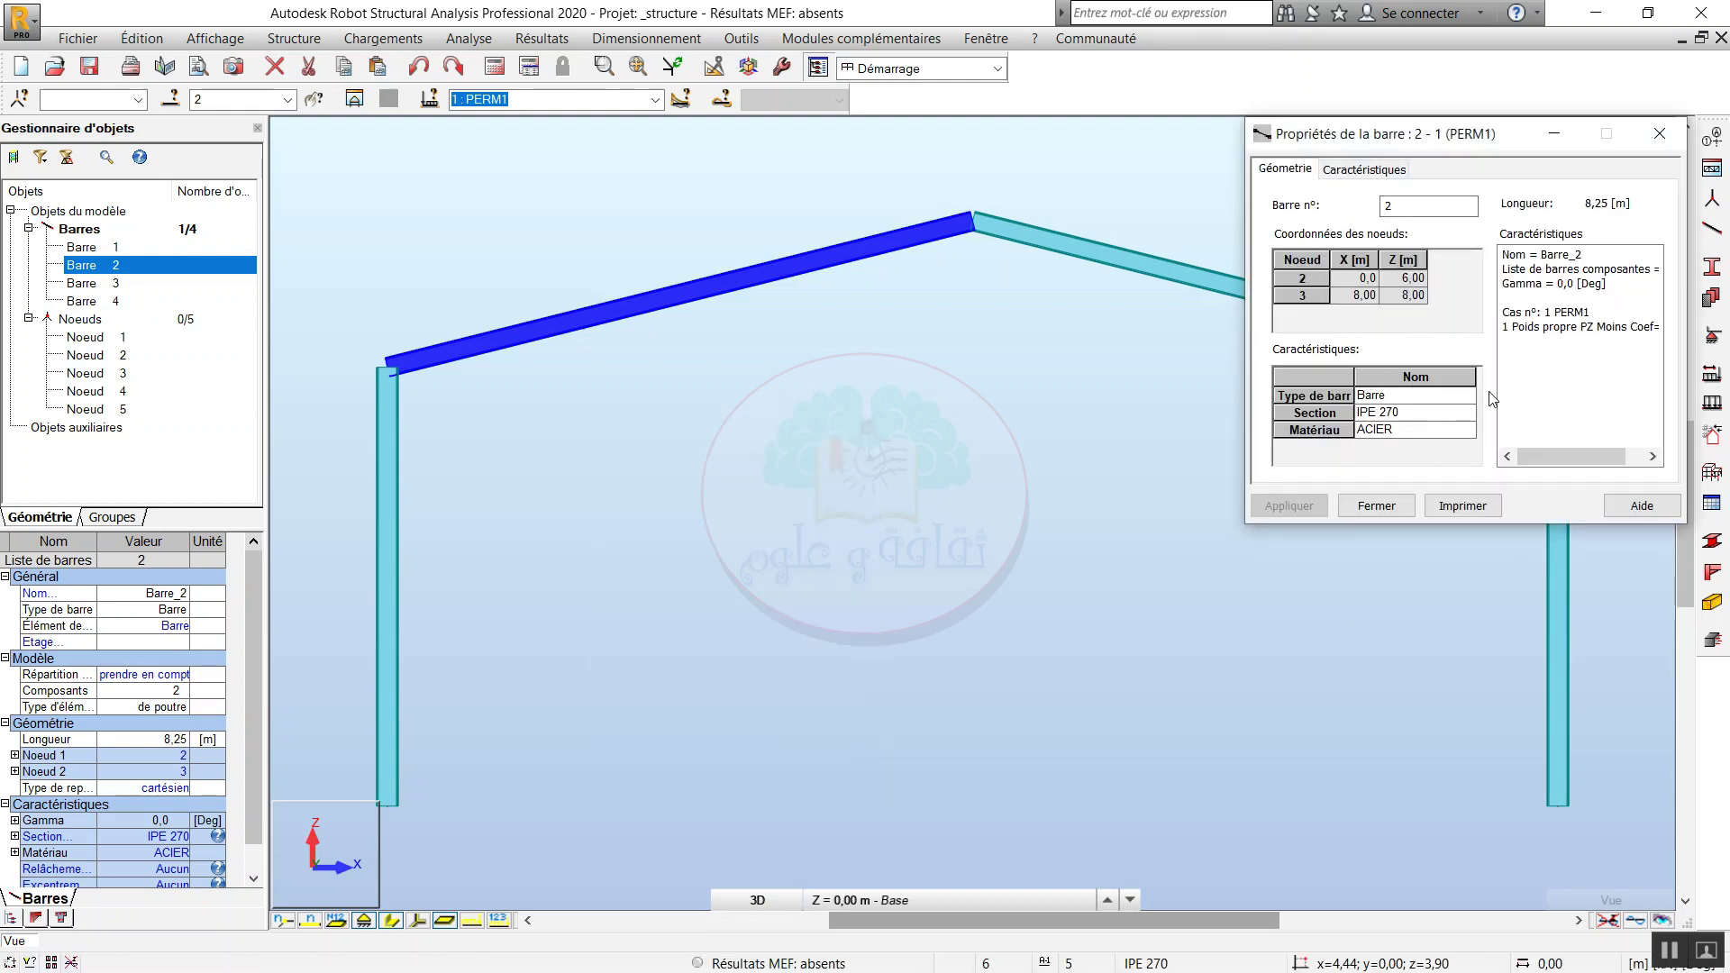
left_click(1400, 200)
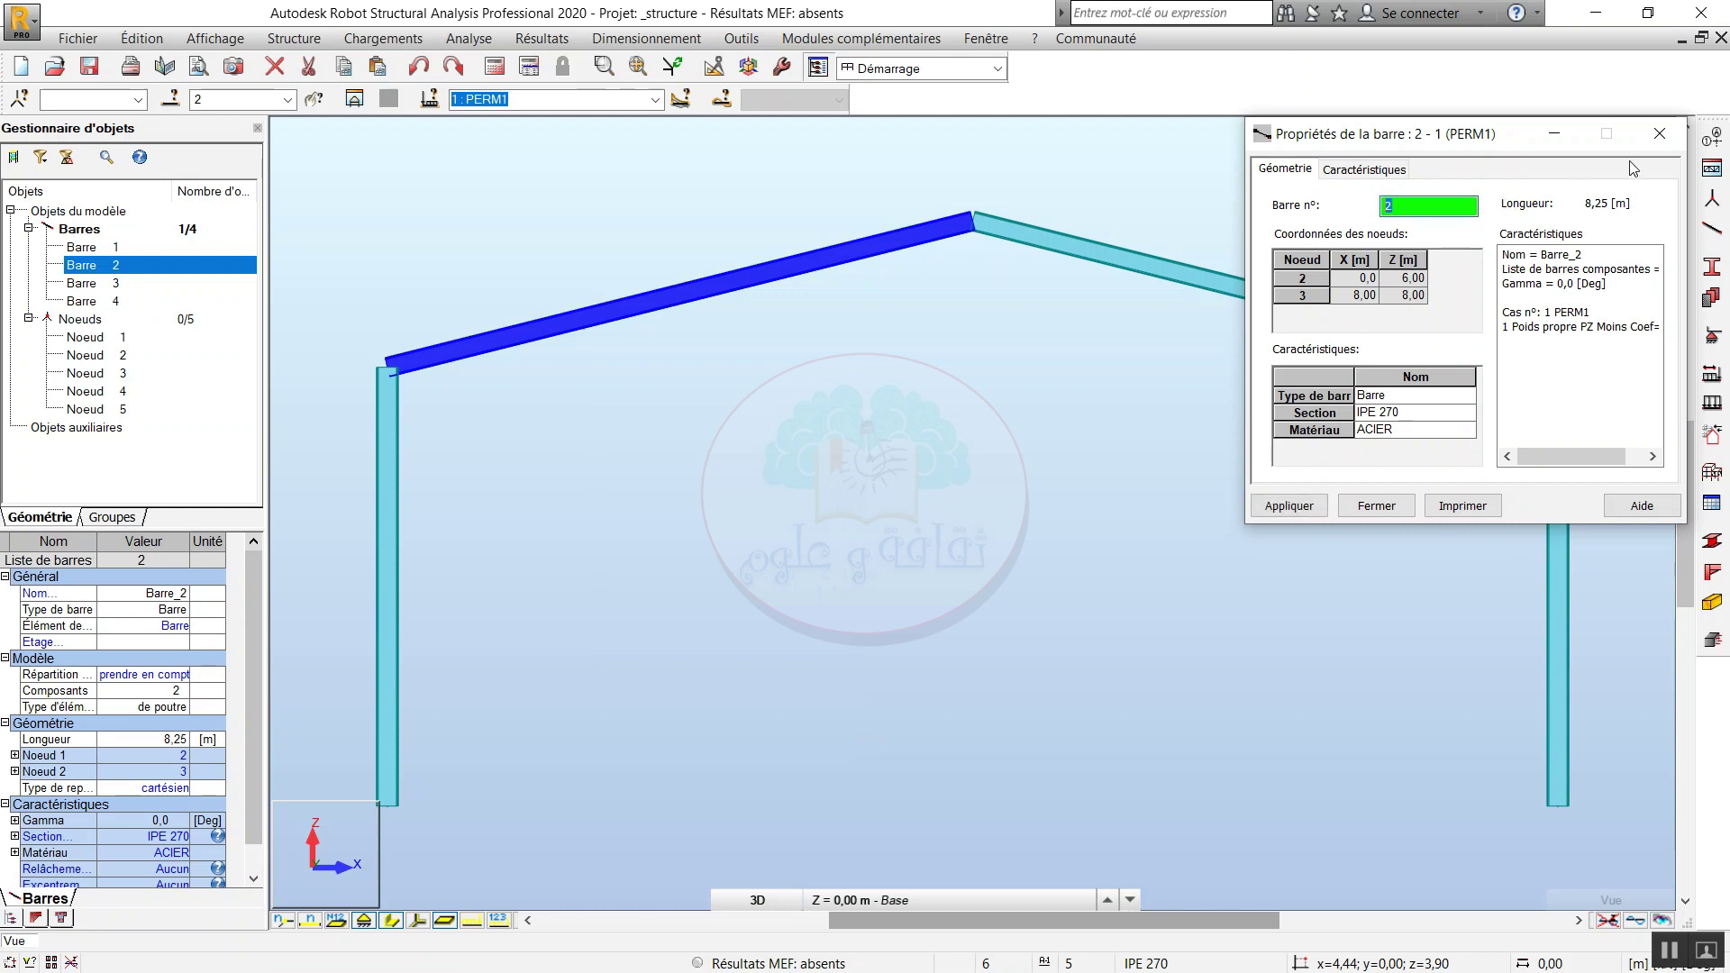
left_click(1658, 135)
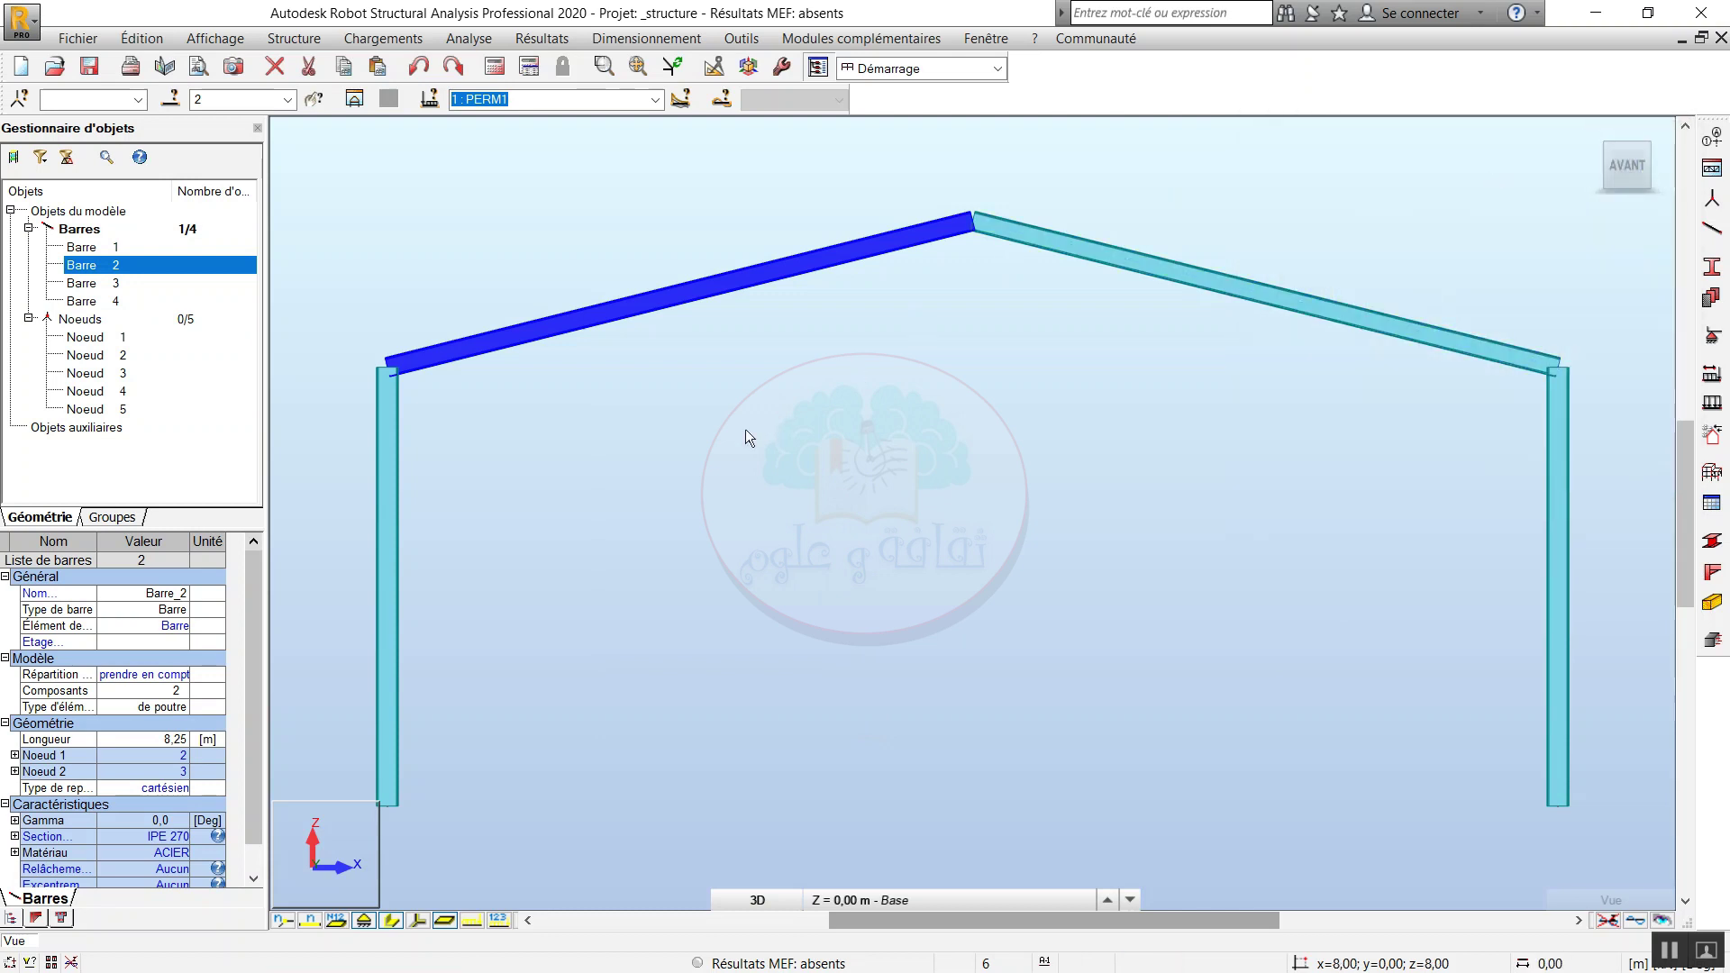
left_click(712, 426)
Open the user context menu editor (Personnaliser menu contextuel) and move its dialog aside.
right_click(690, 429)
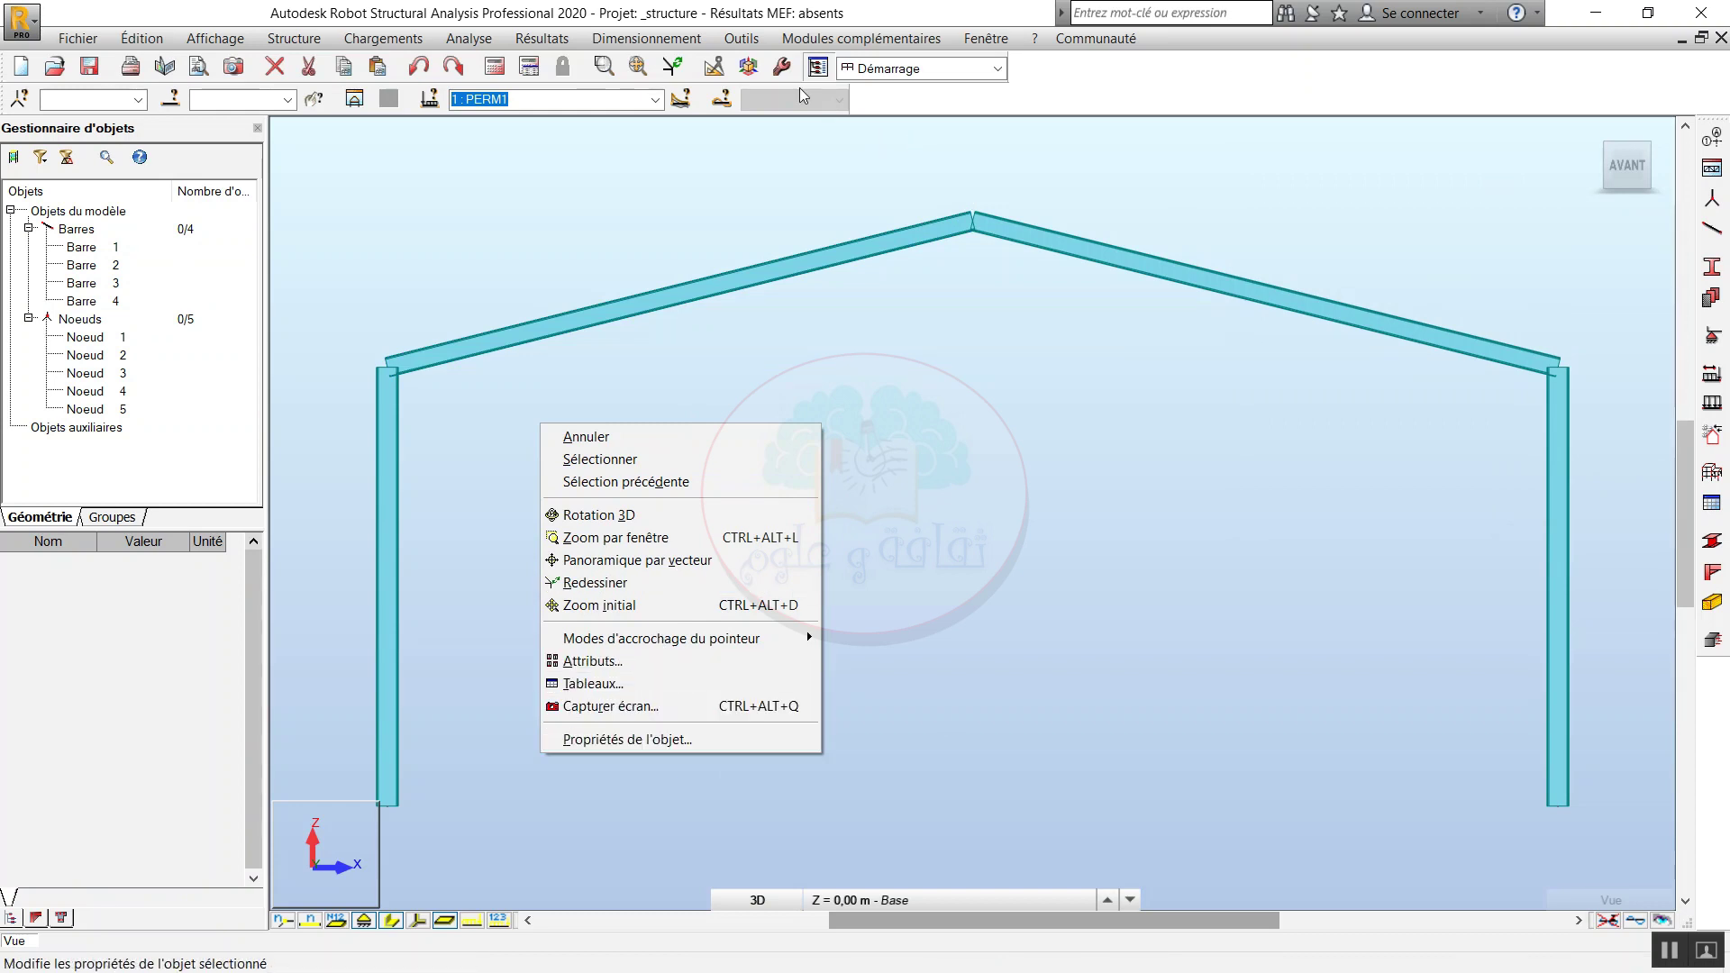
left_click(741, 40)
left_click(742, 41)
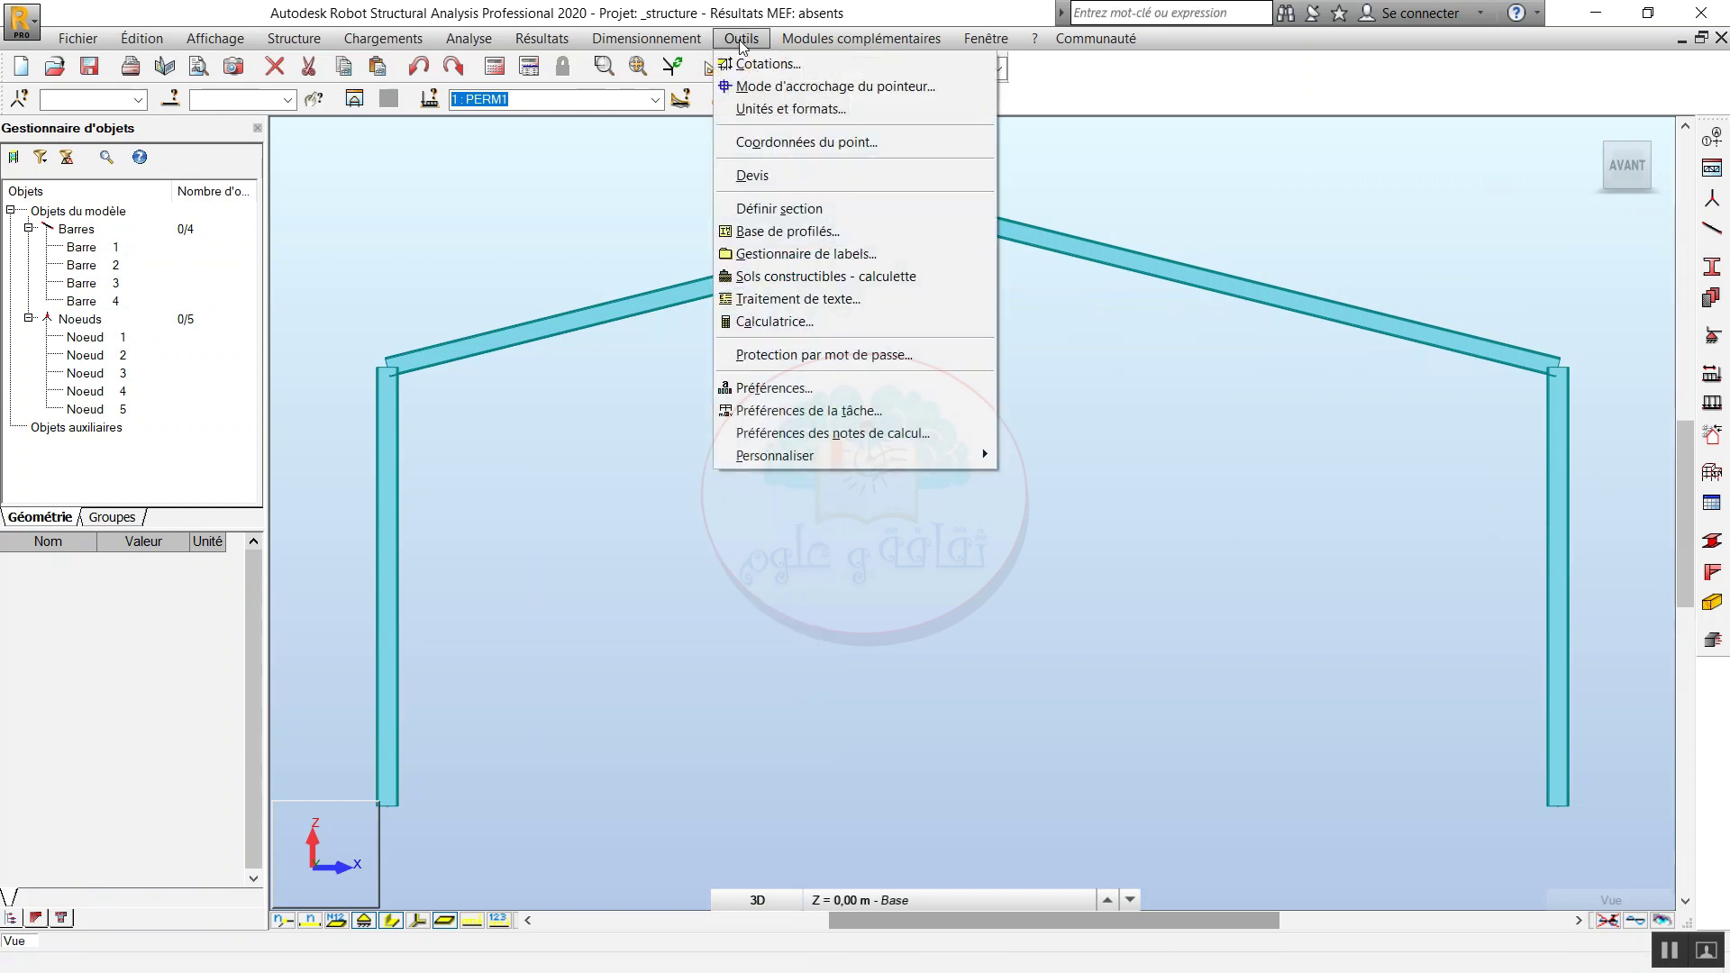
mouse_move(938, 457)
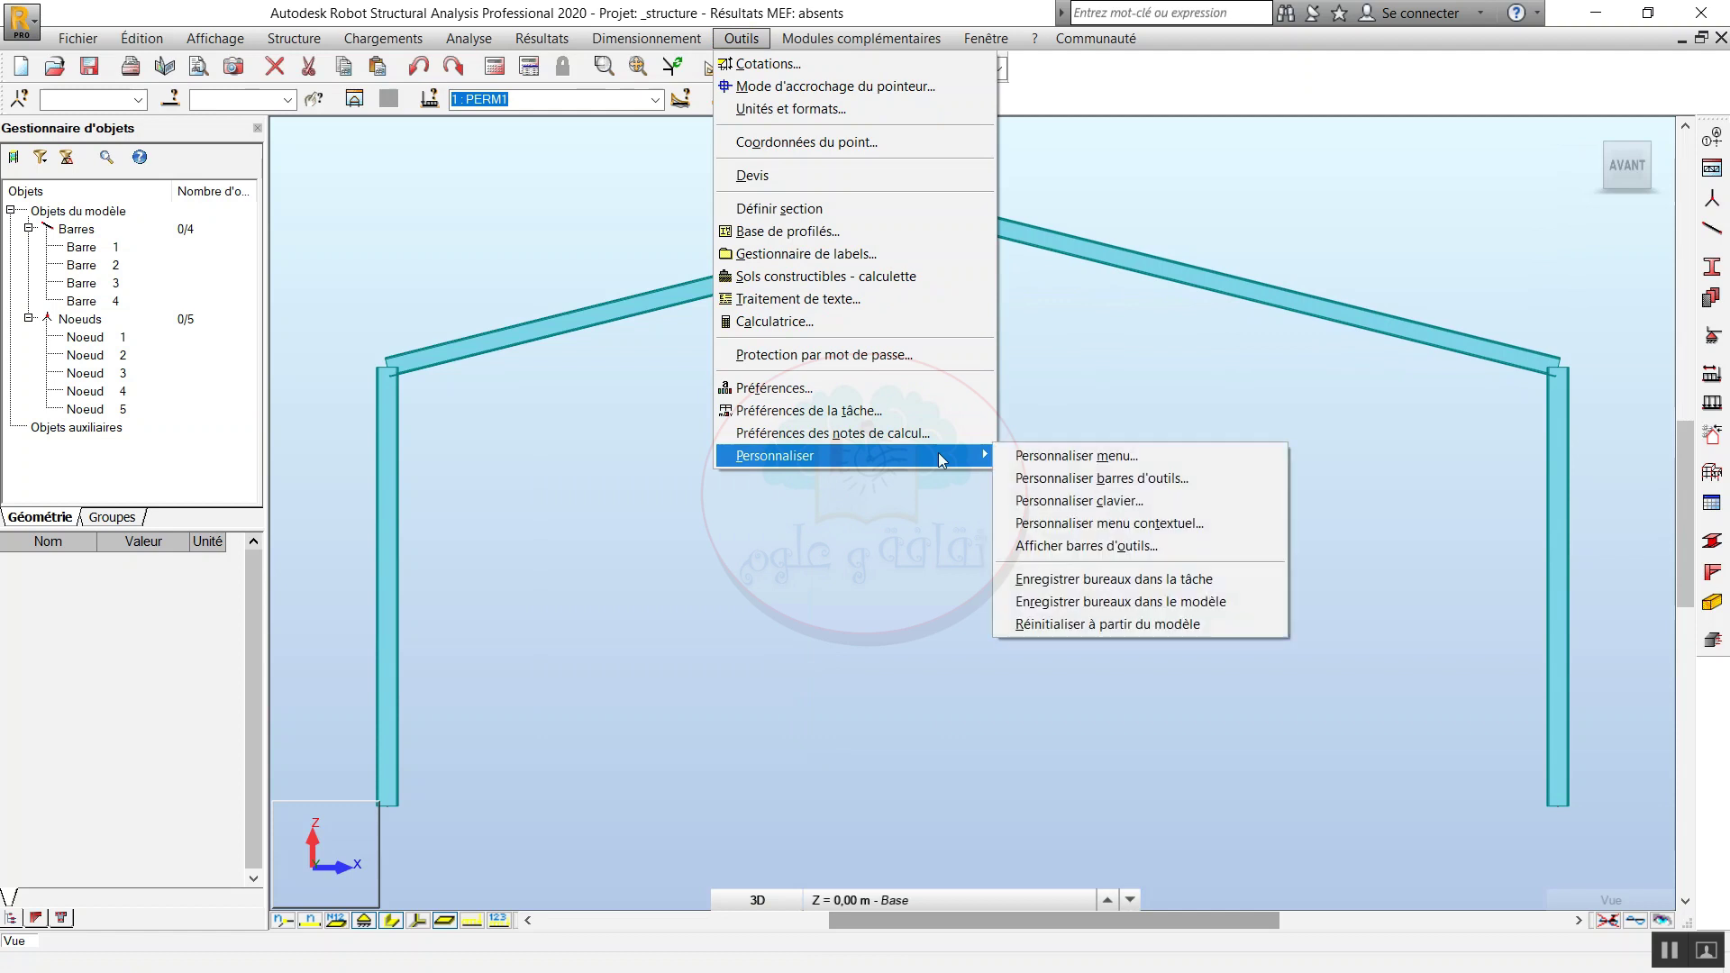
left_click(1084, 532)
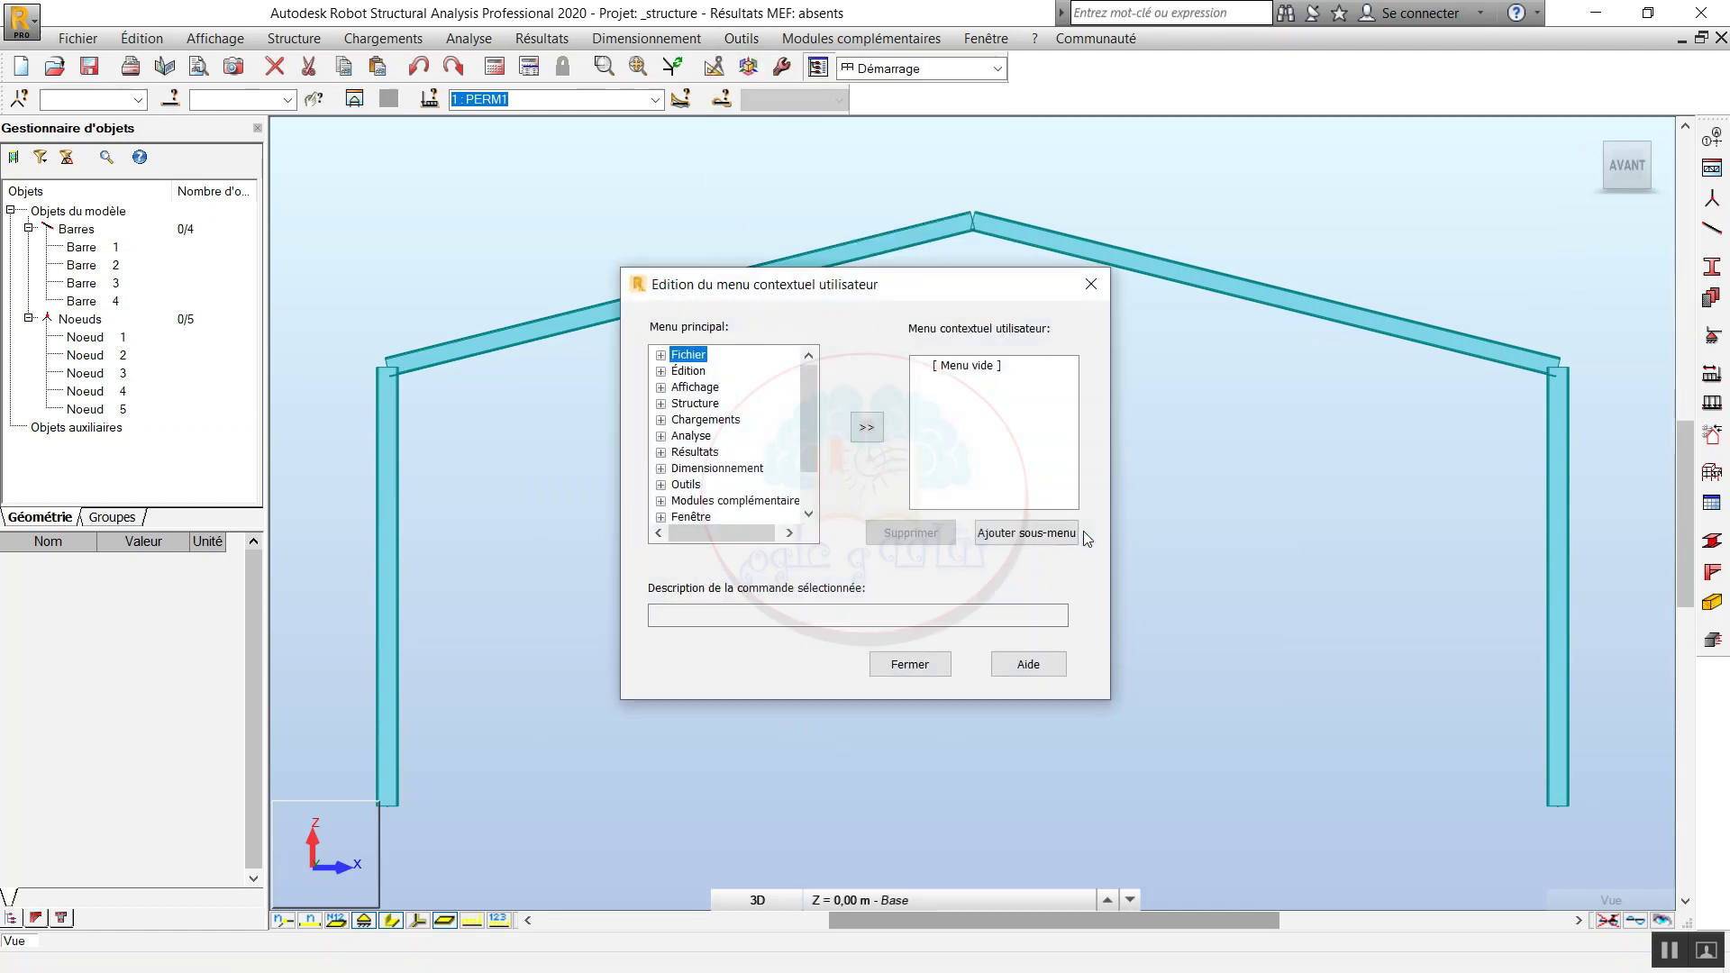
left_click_drag(802, 294, 927, 230)
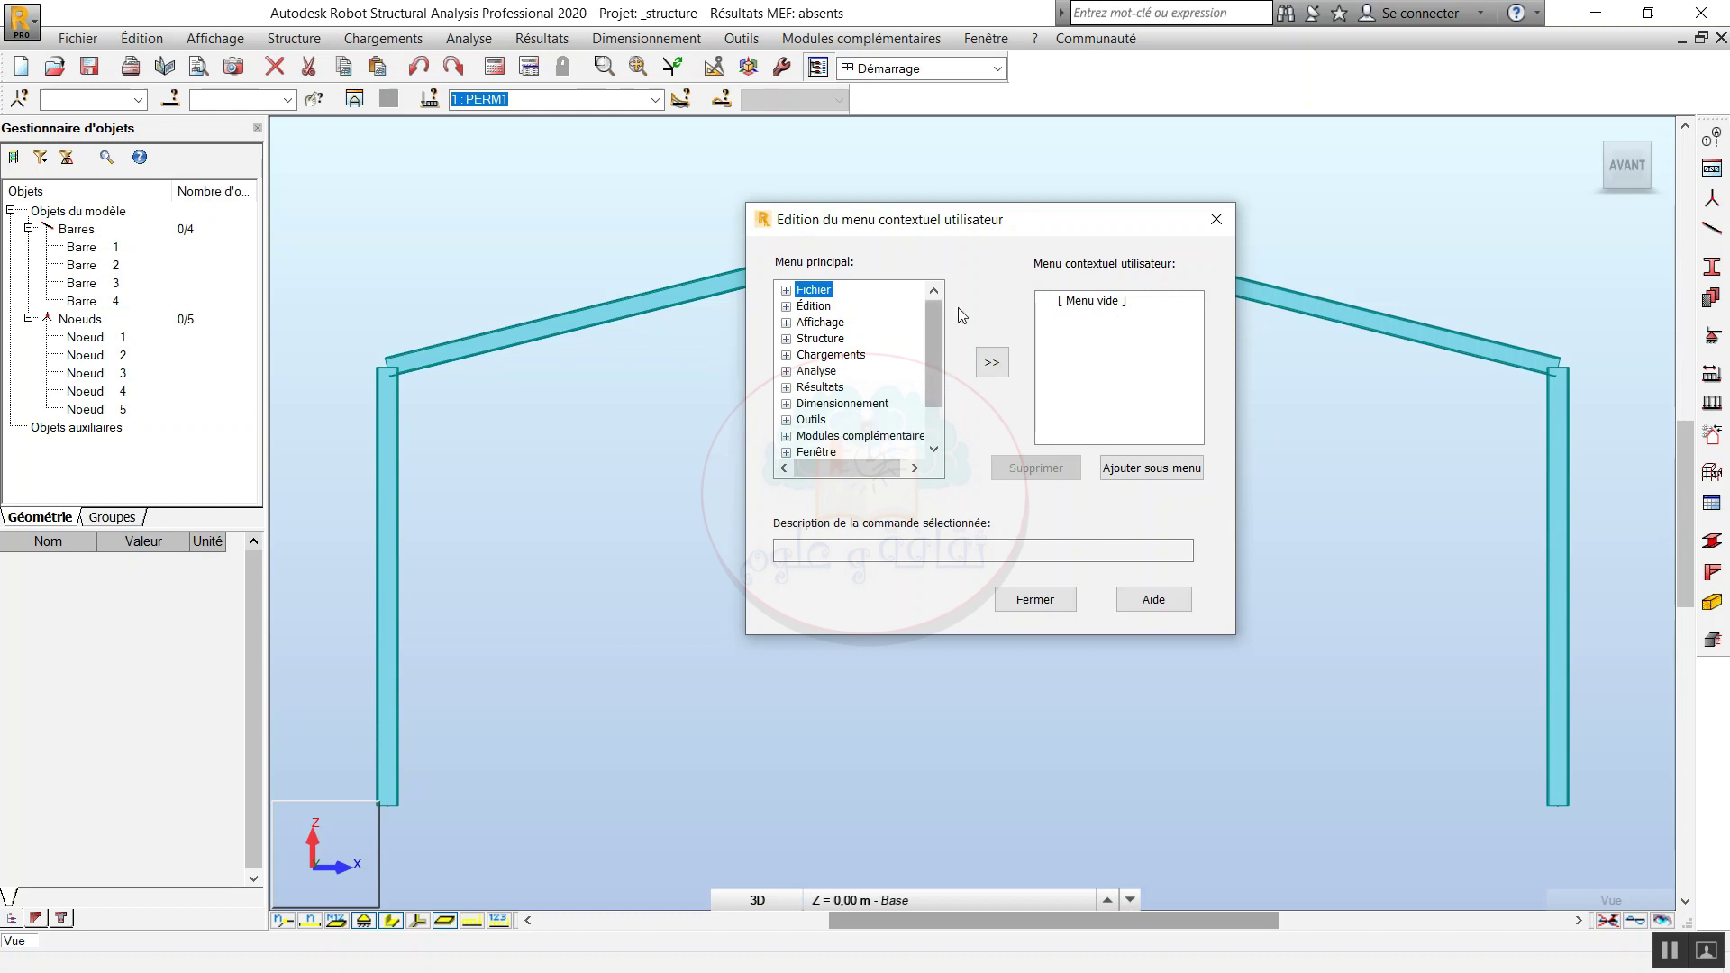
Add a sub-menu to the empty user context menu and select its empty entry as the insertion point.
left_click(1086, 336)
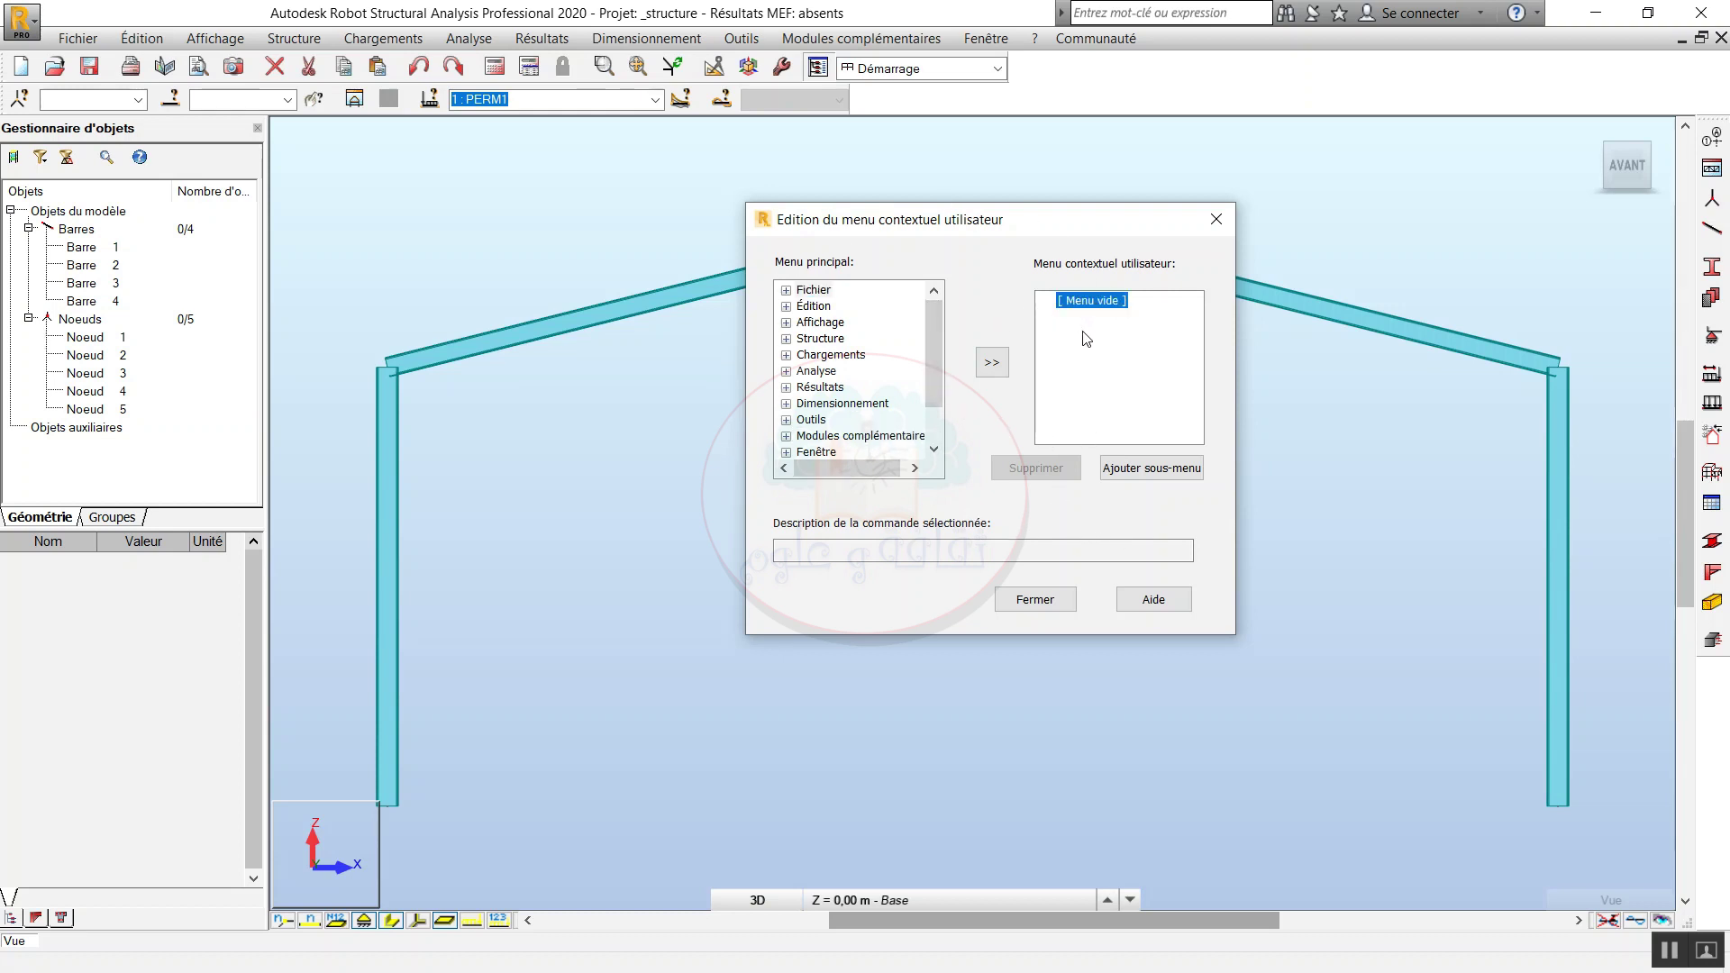
left_click(1140, 477)
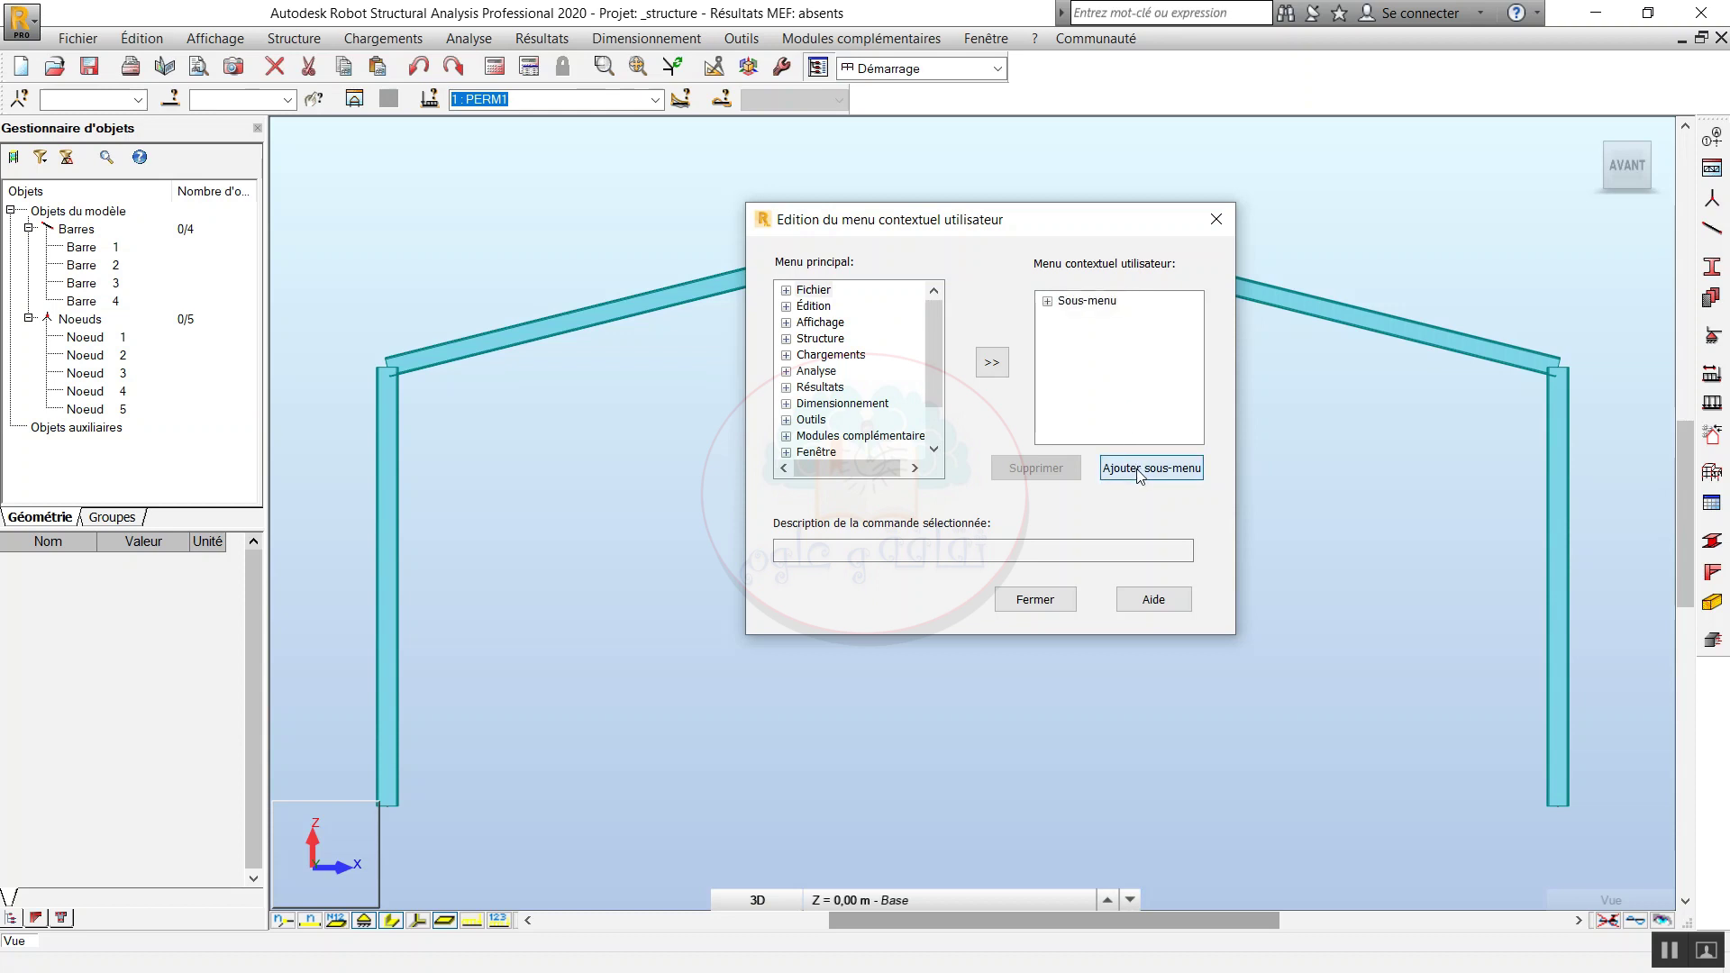
left_click(1050, 305)
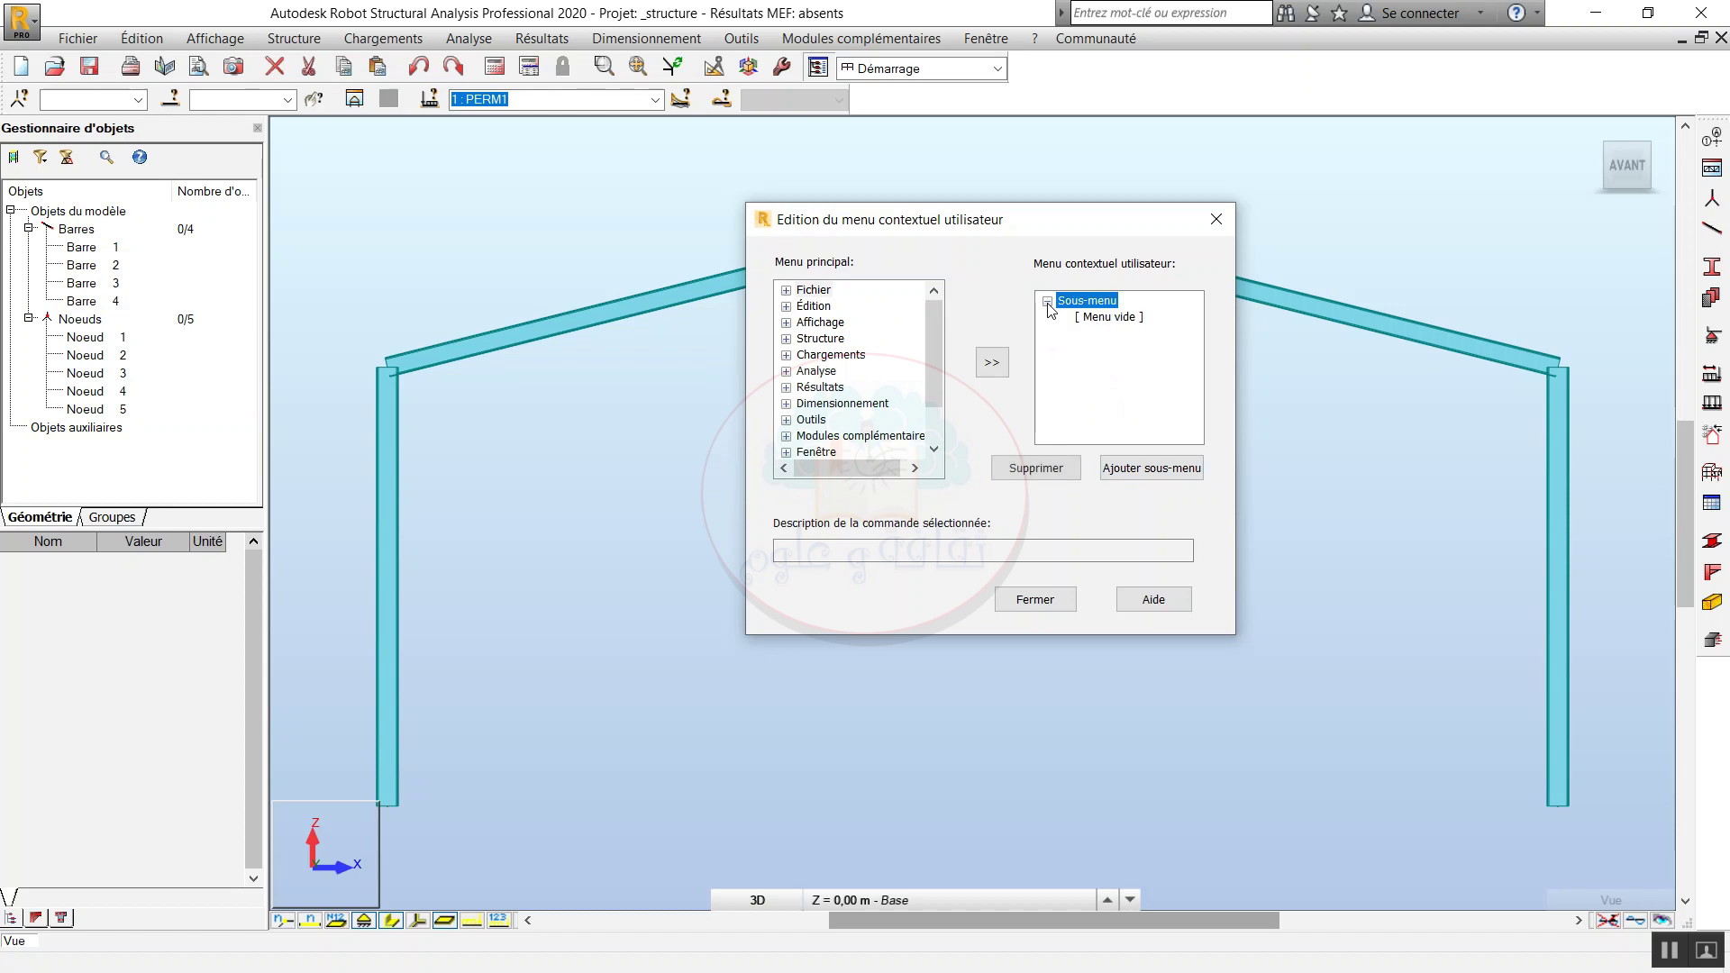
left_click(1095, 319)
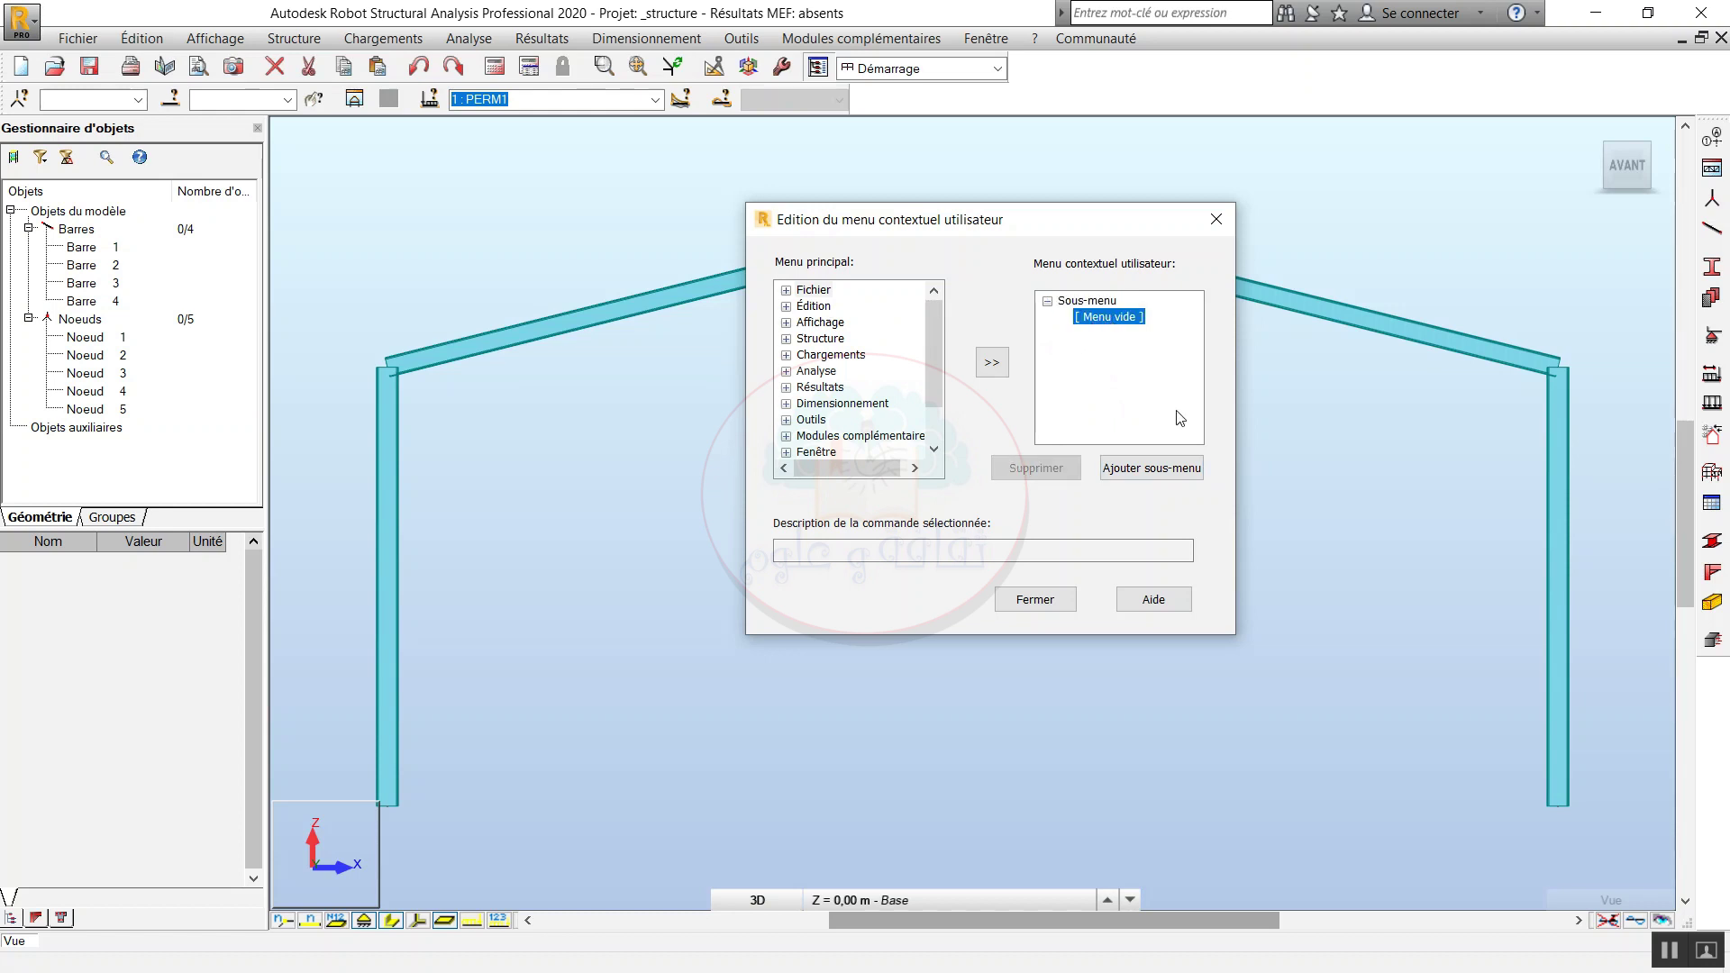
Insert the Fichier commands Nouveau projet and Ouvrir projet into the new sub-menu.
left_click(788, 290)
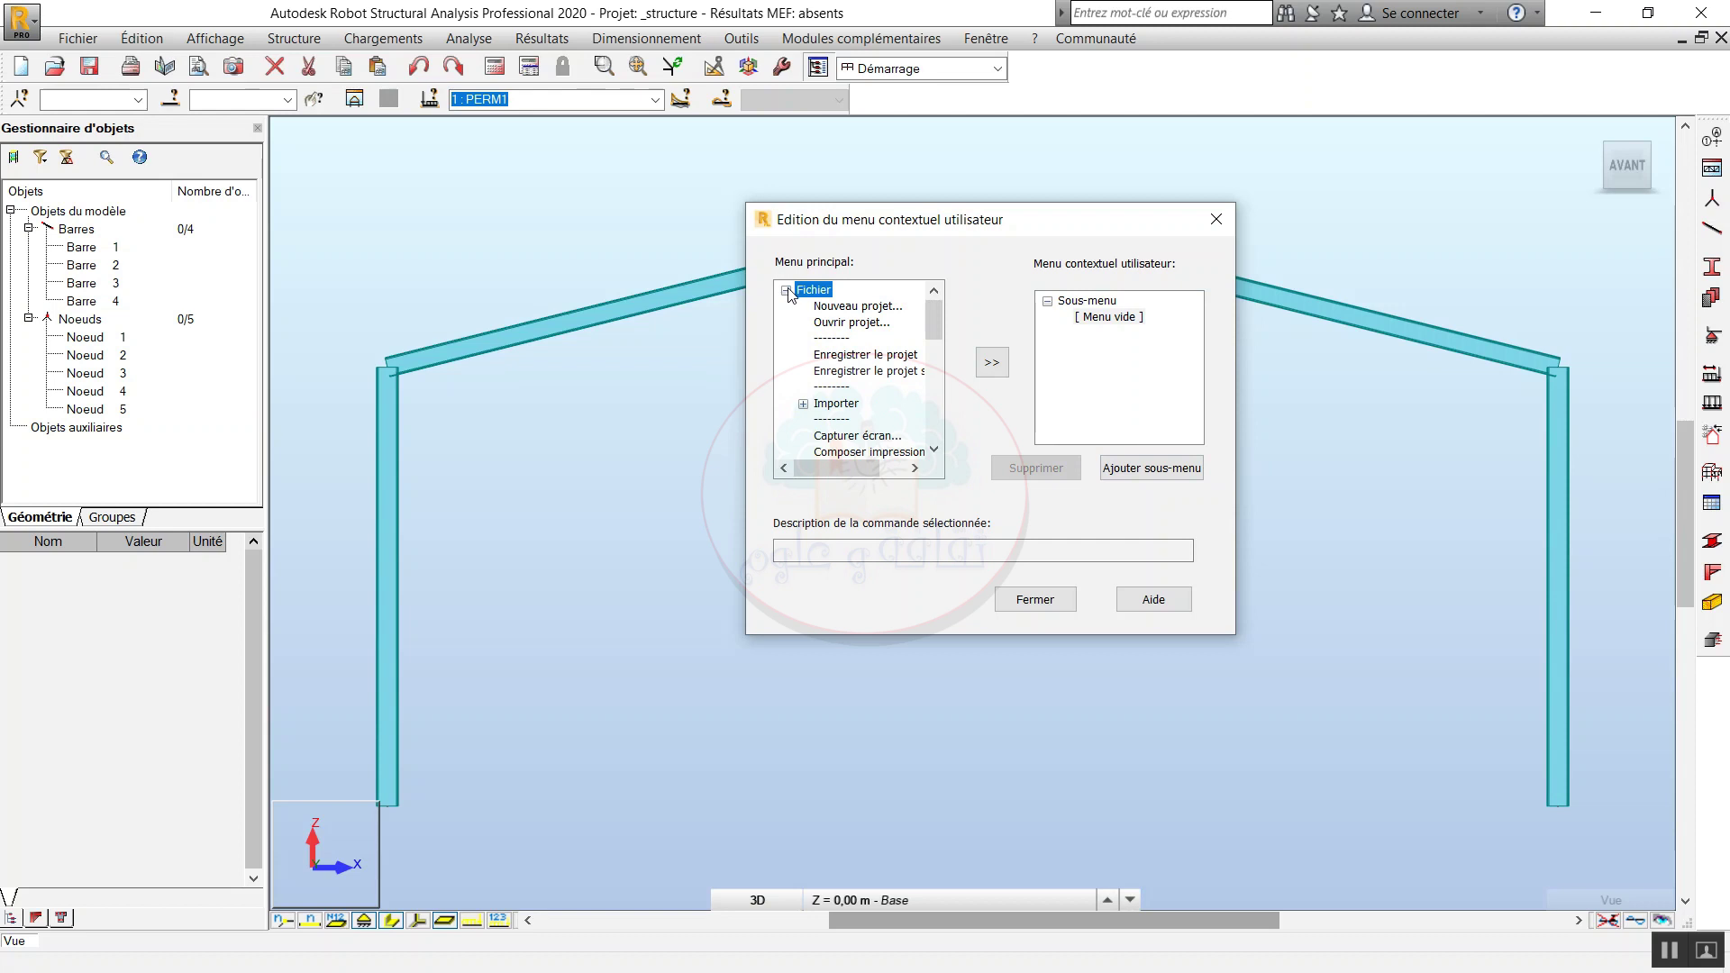
left_click(837, 307)
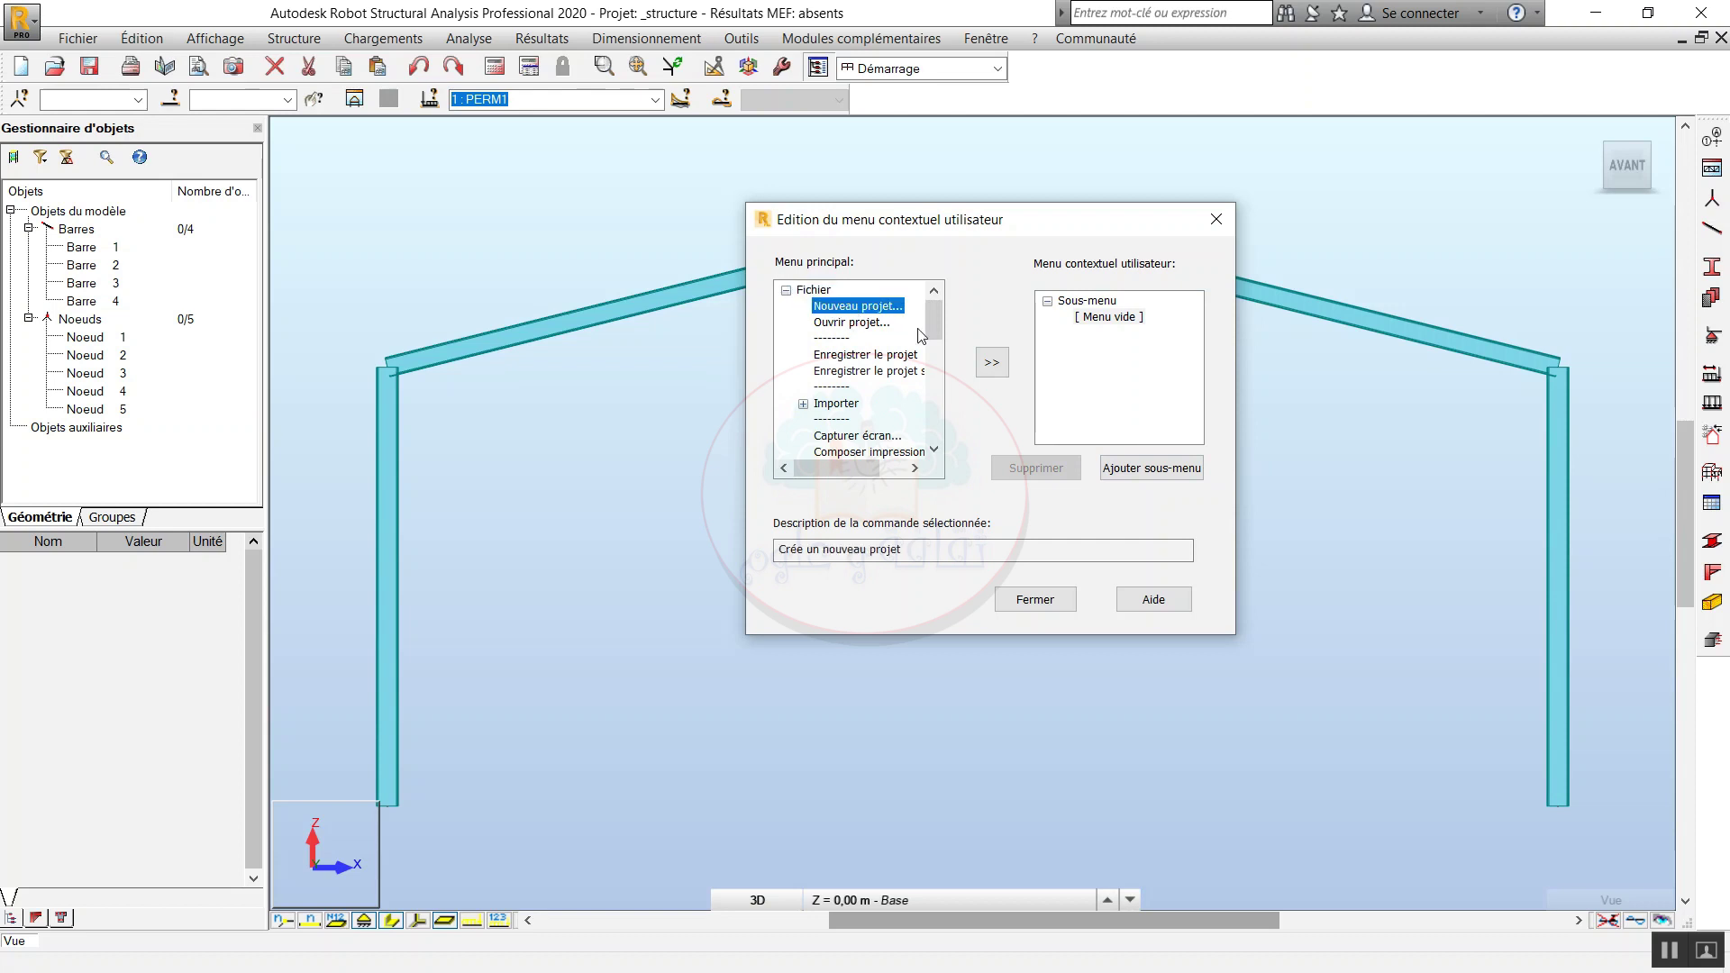
left_click(992, 363)
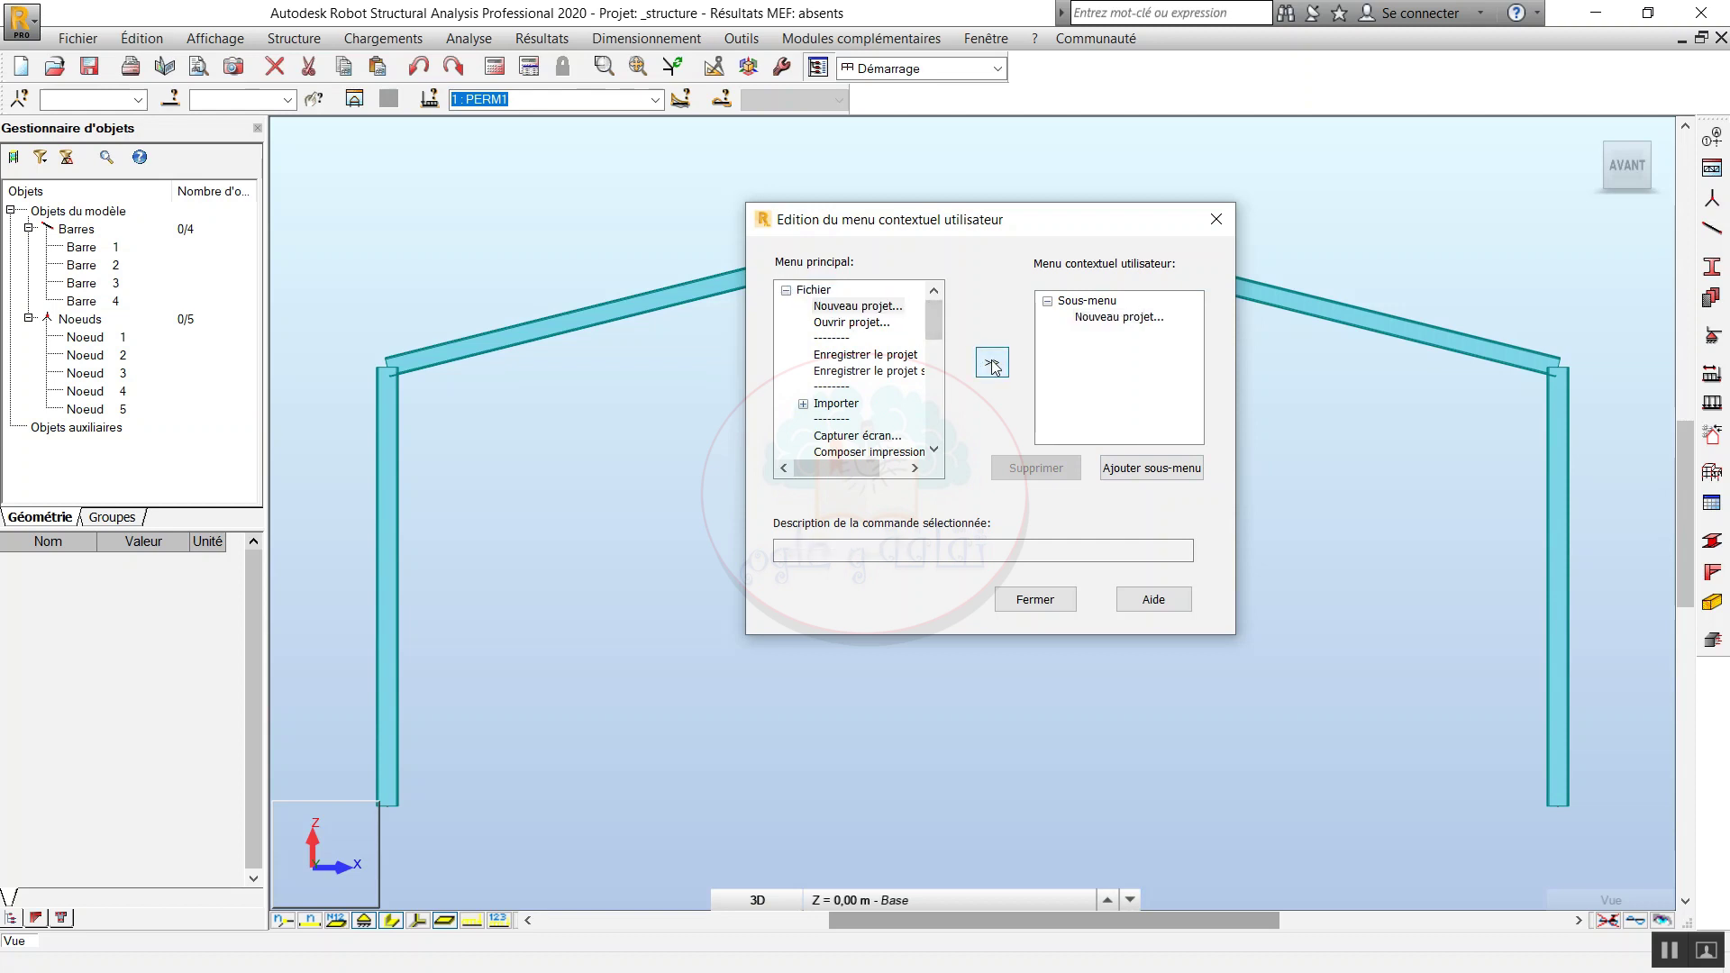
left_click(872, 325)
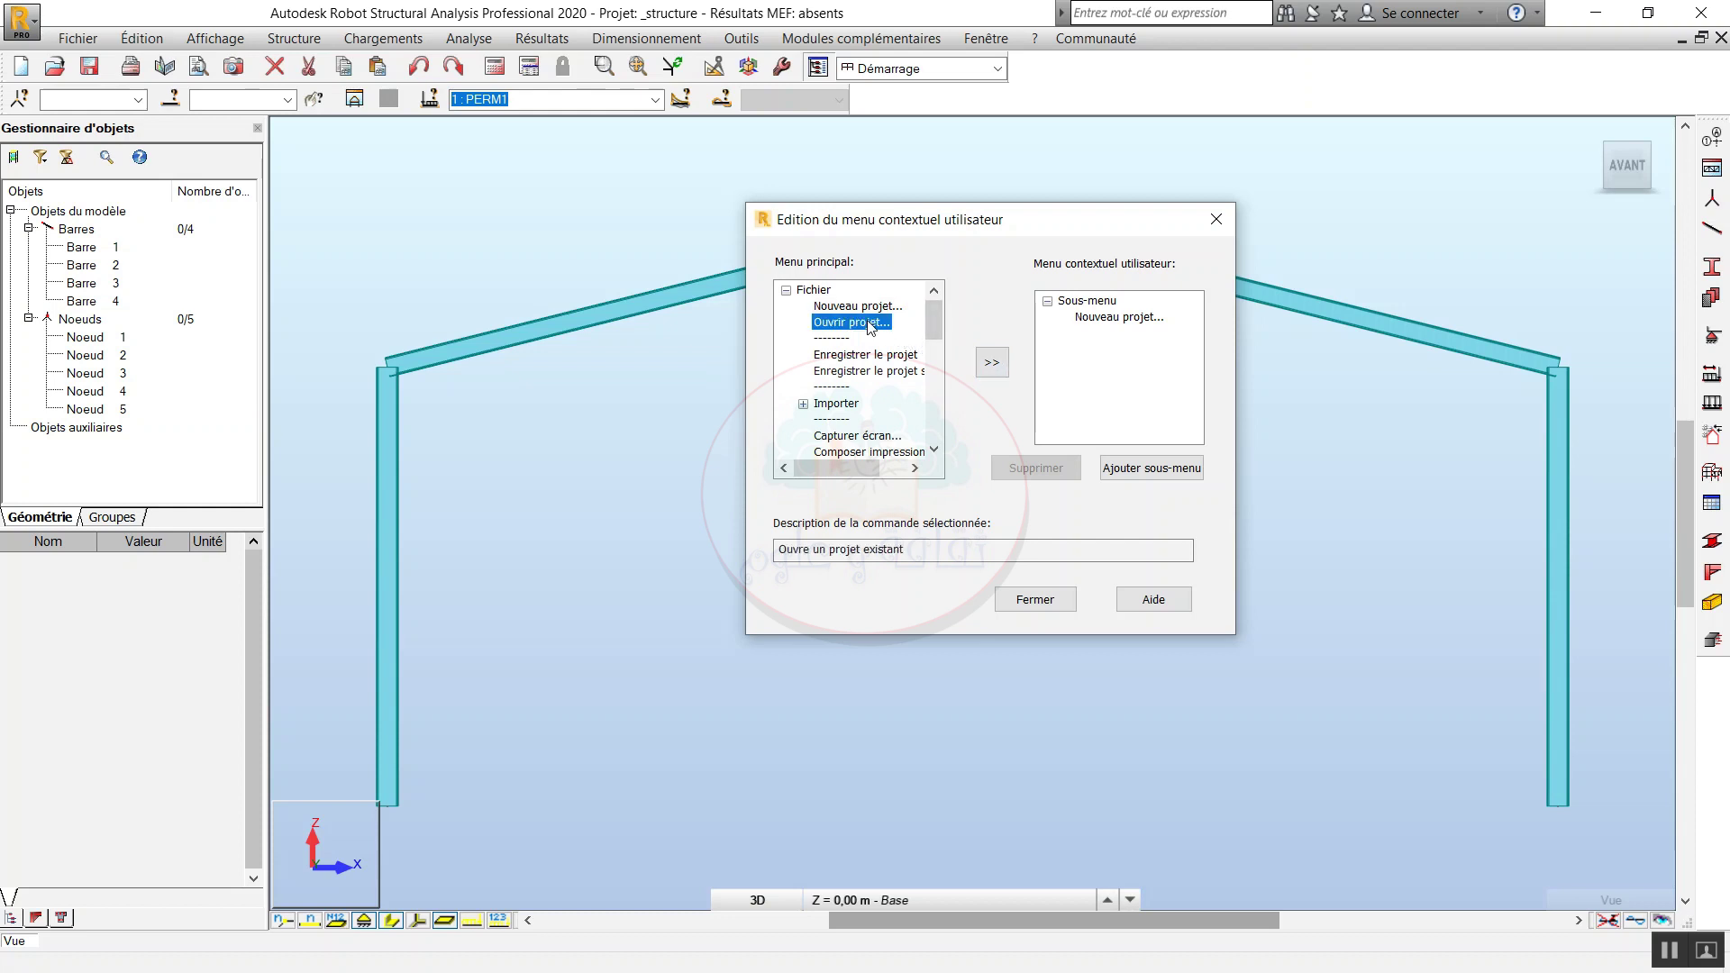
left_click(1103, 320)
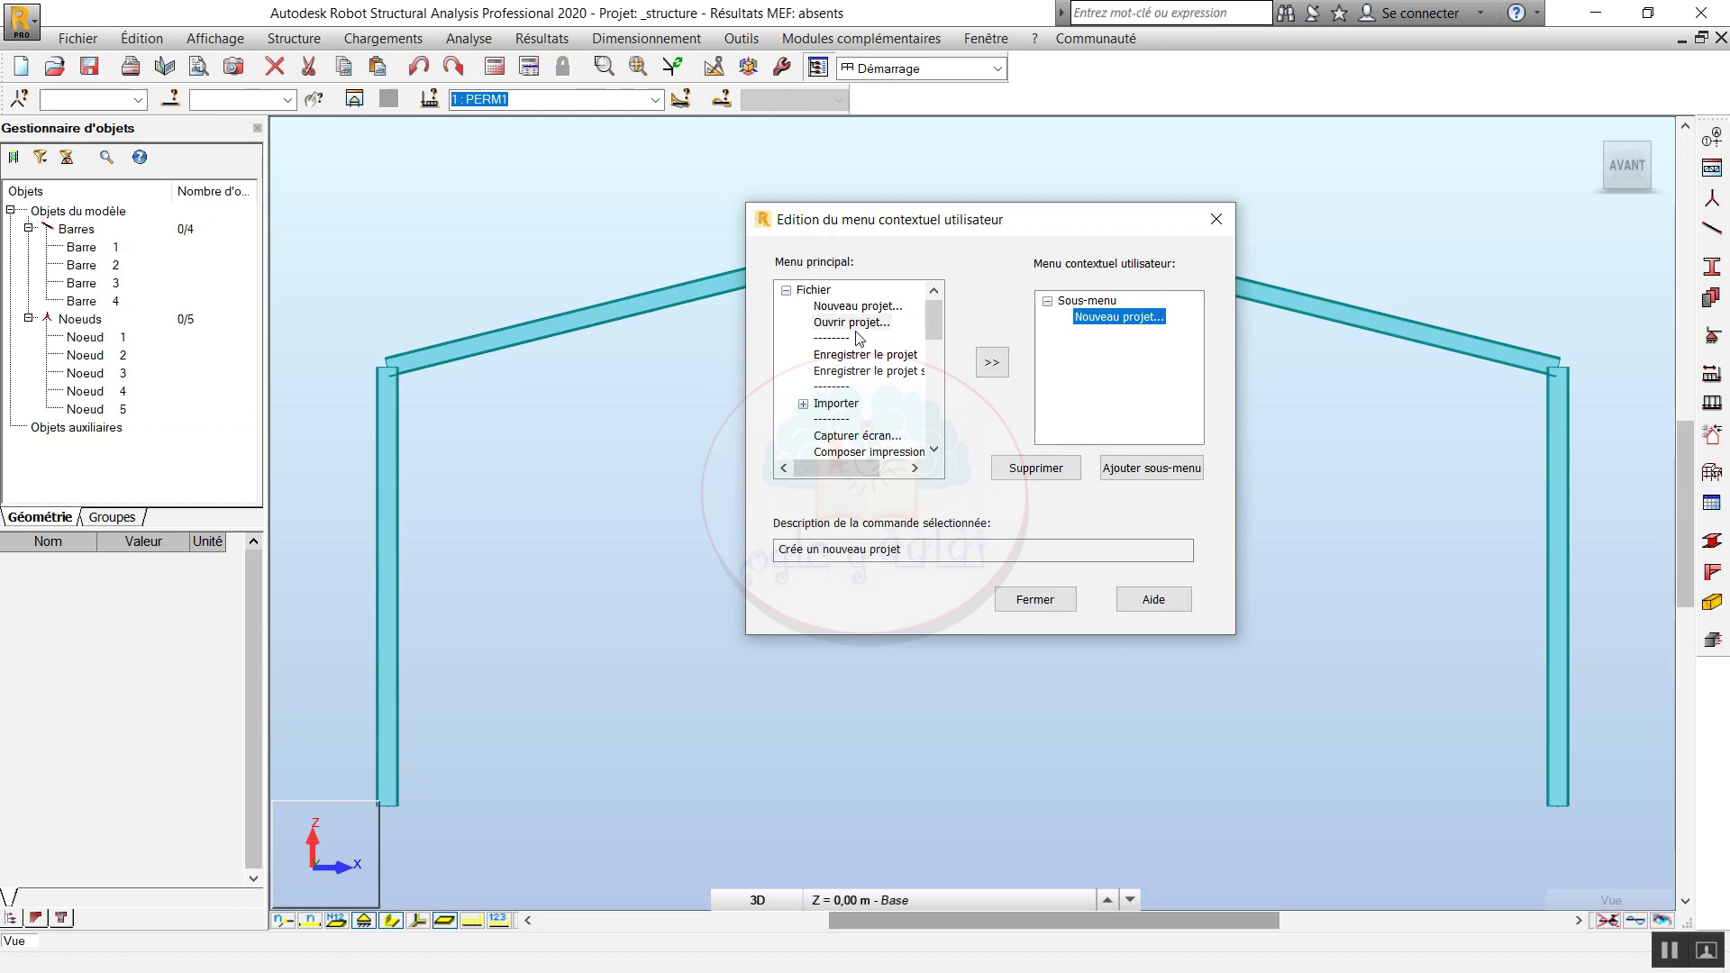
left_click(991, 362)
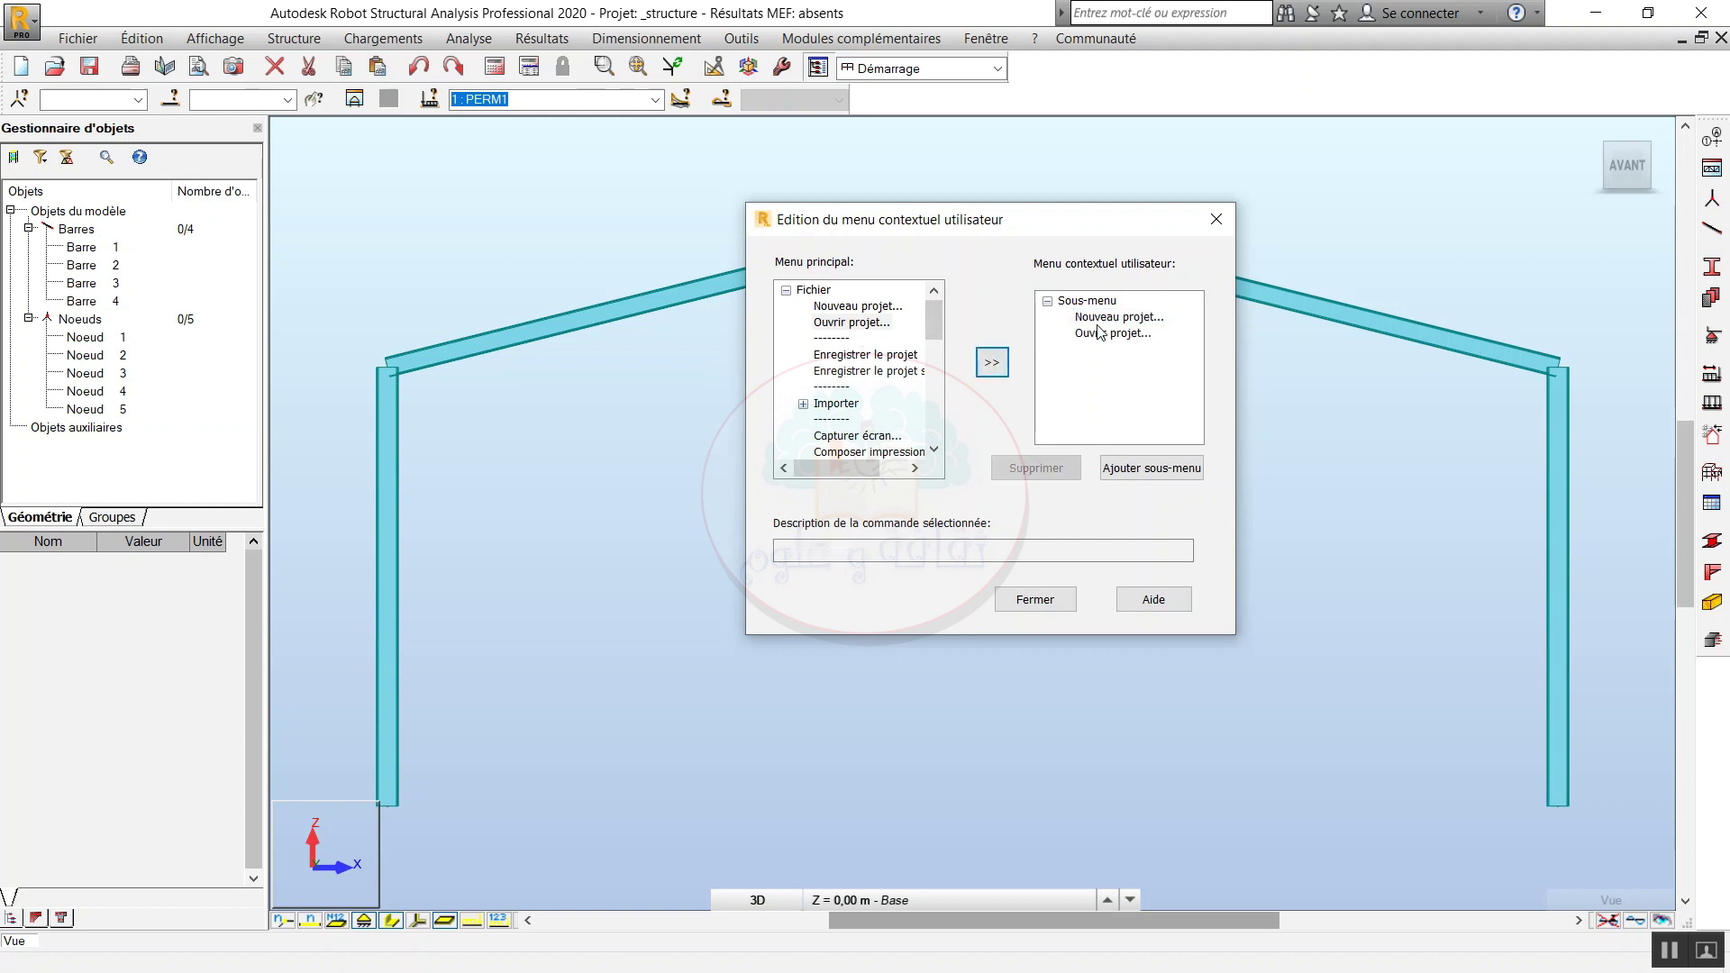
Add a nested sub-menu below the Ouvrir projet entry and select its empty entry.
left_click(1101, 335)
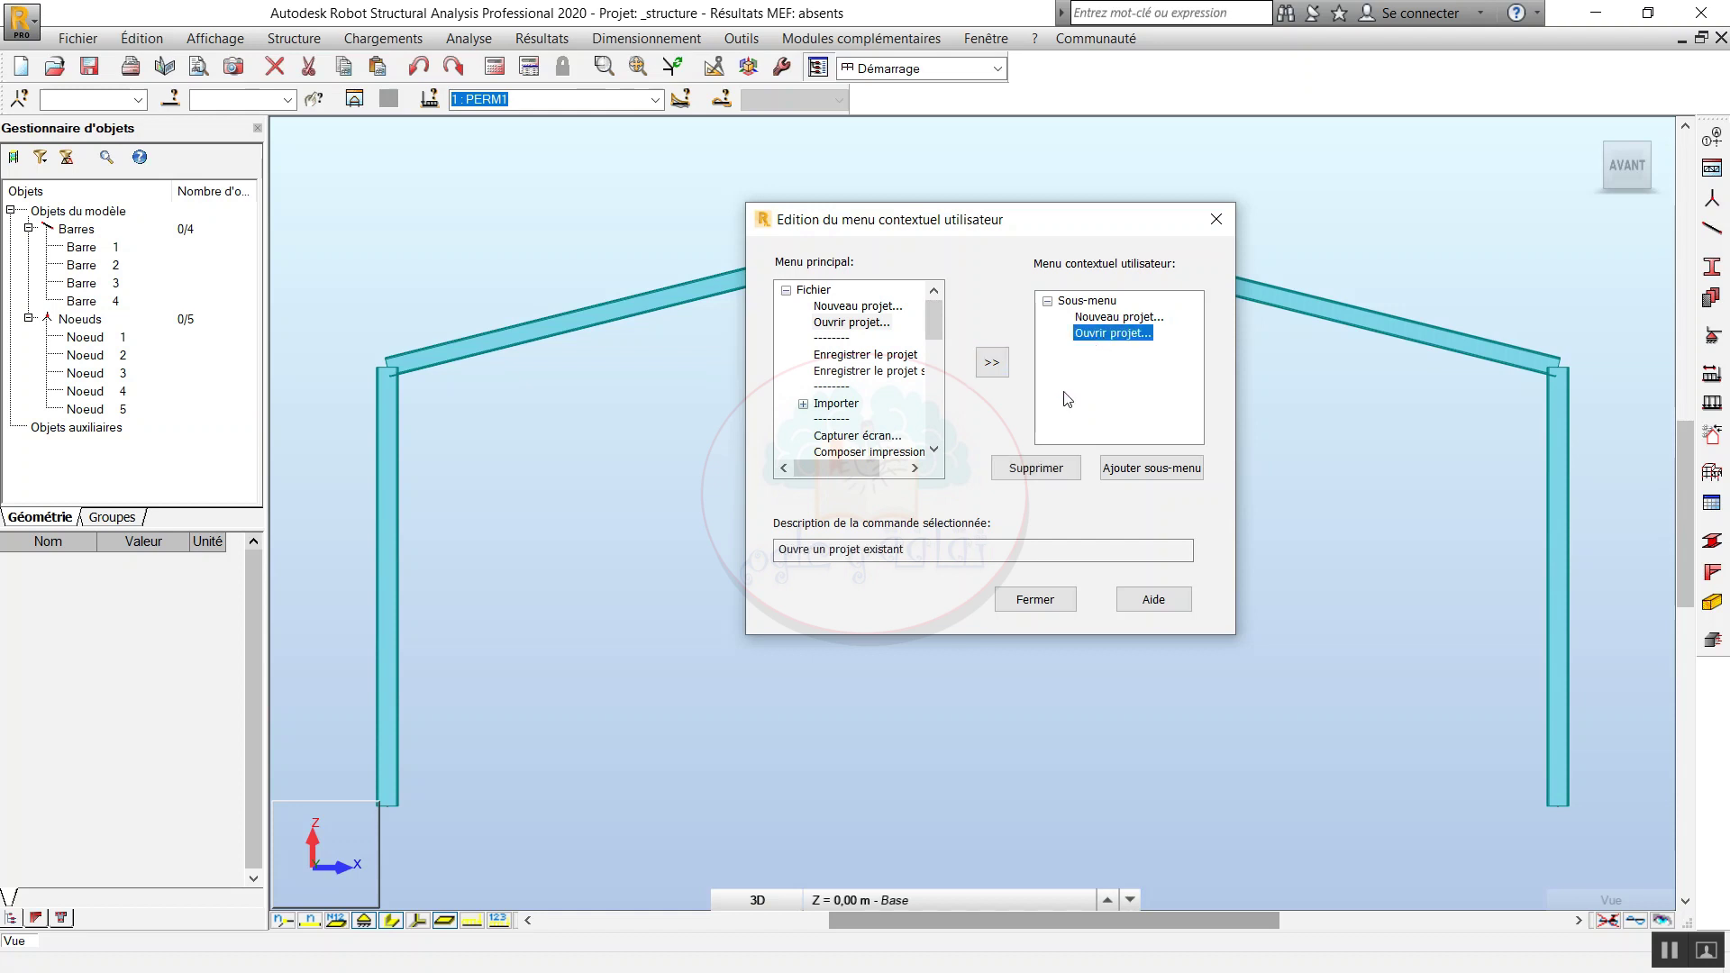
left_click(1138, 475)
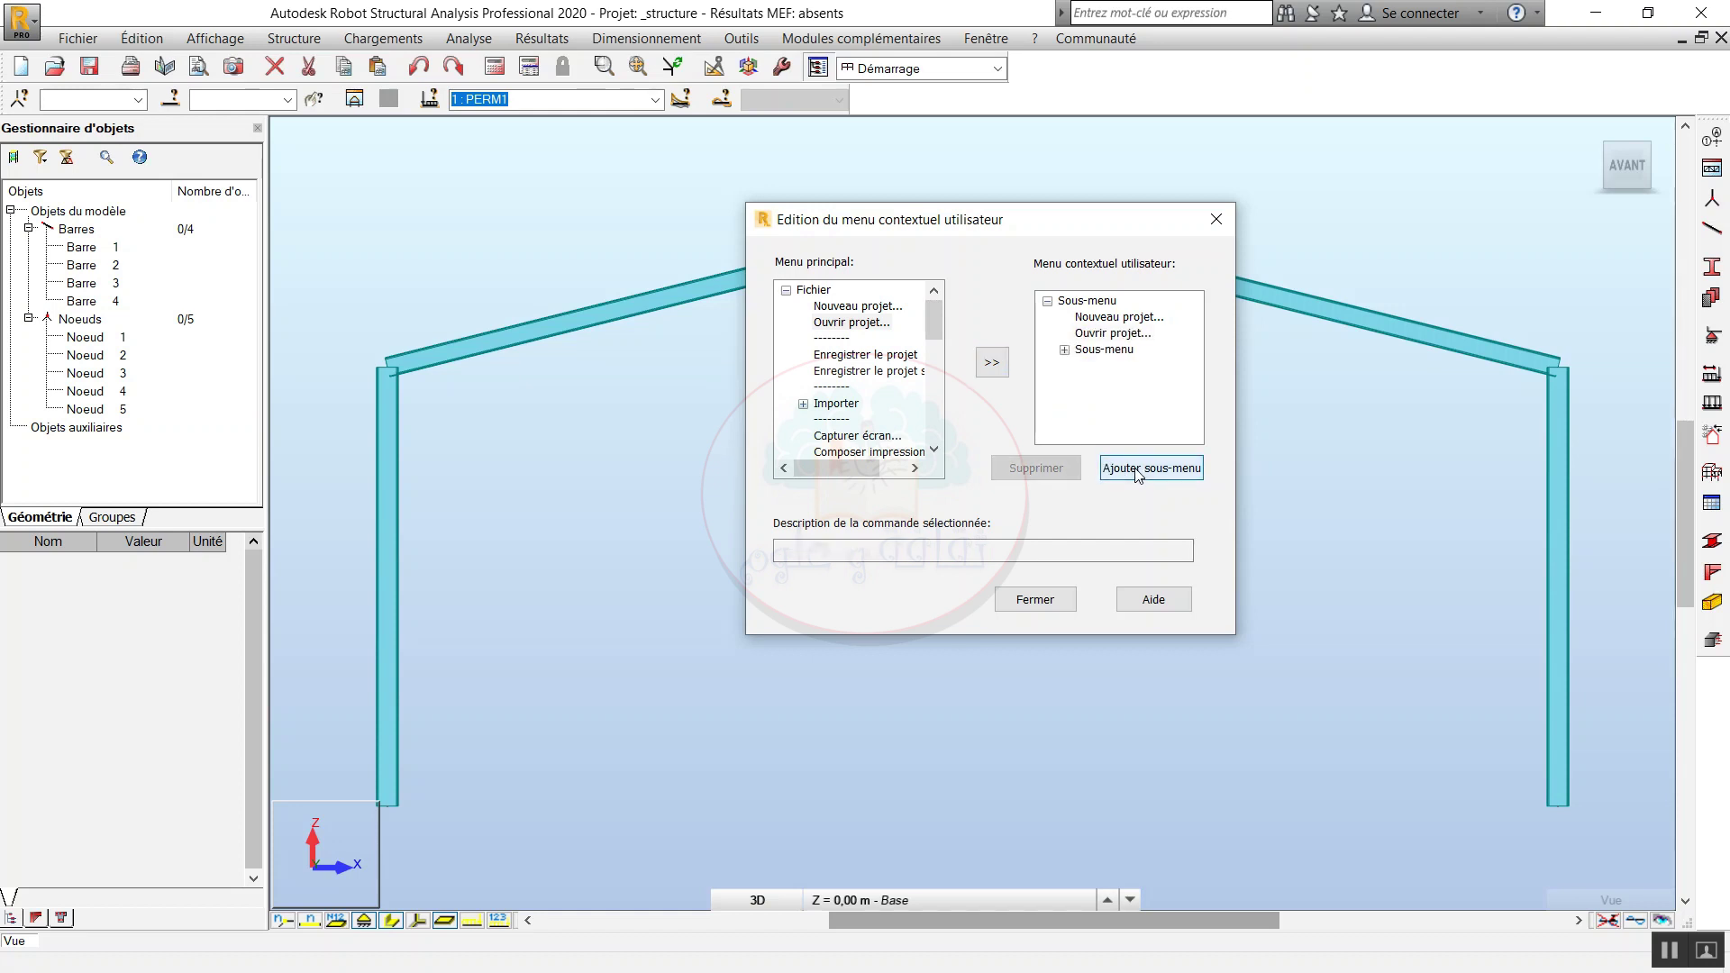
left_click(1065, 351)
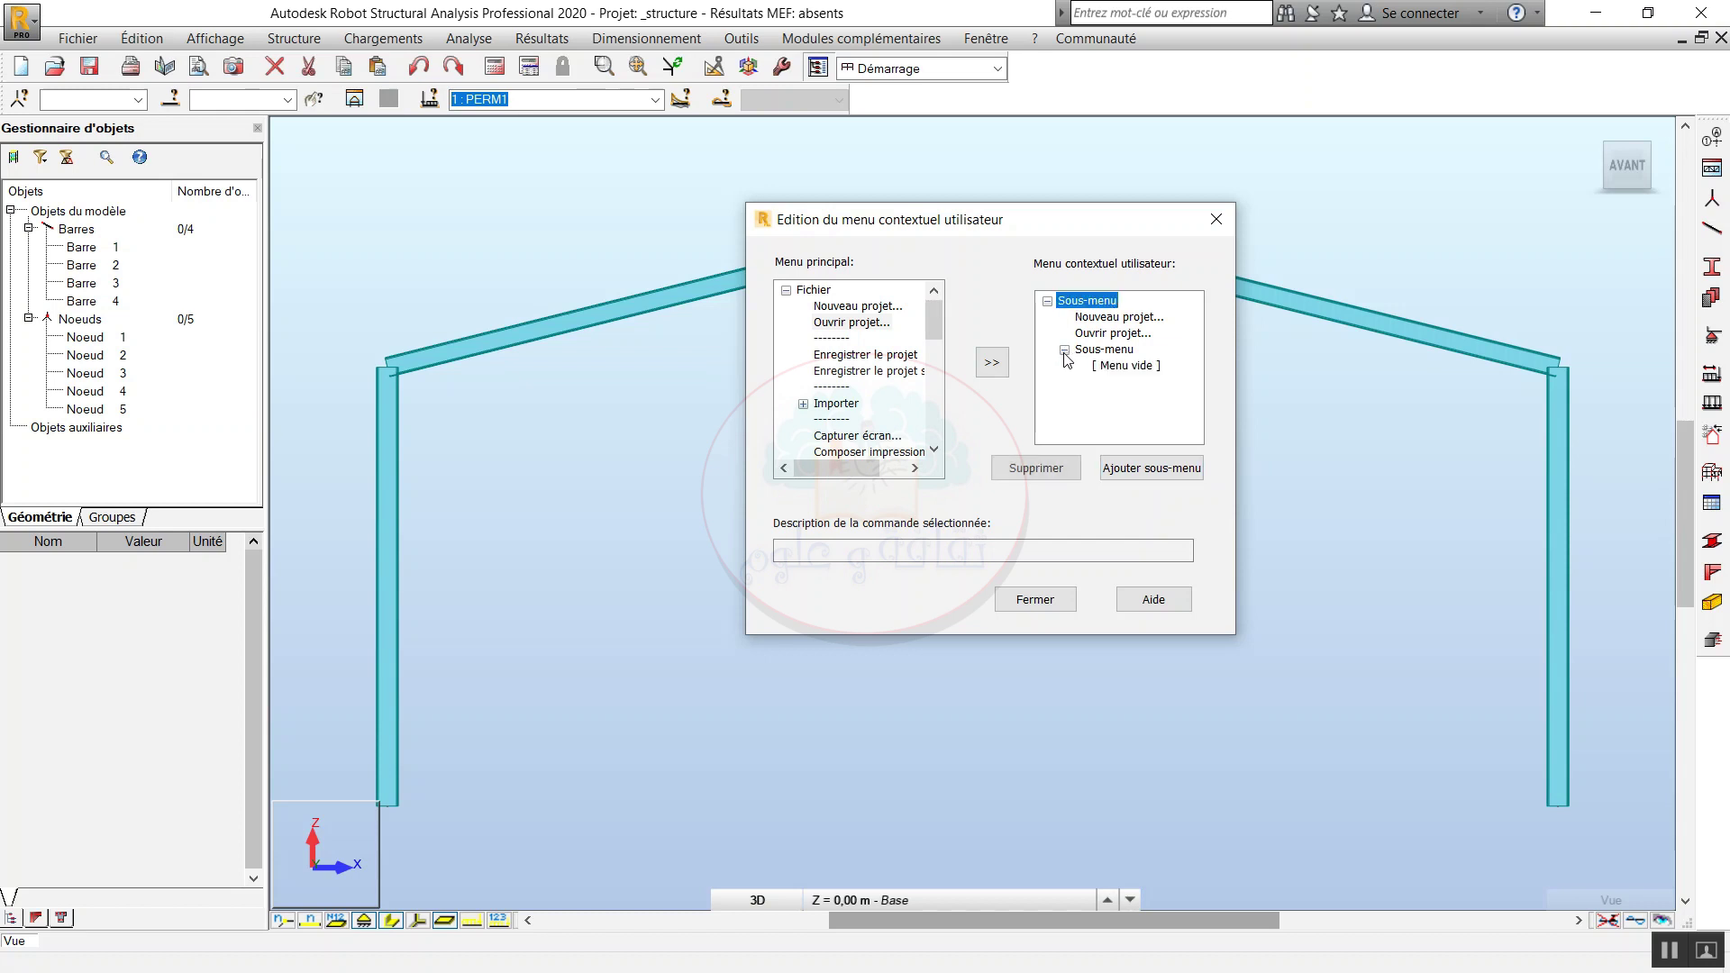
left_click(1115, 367)
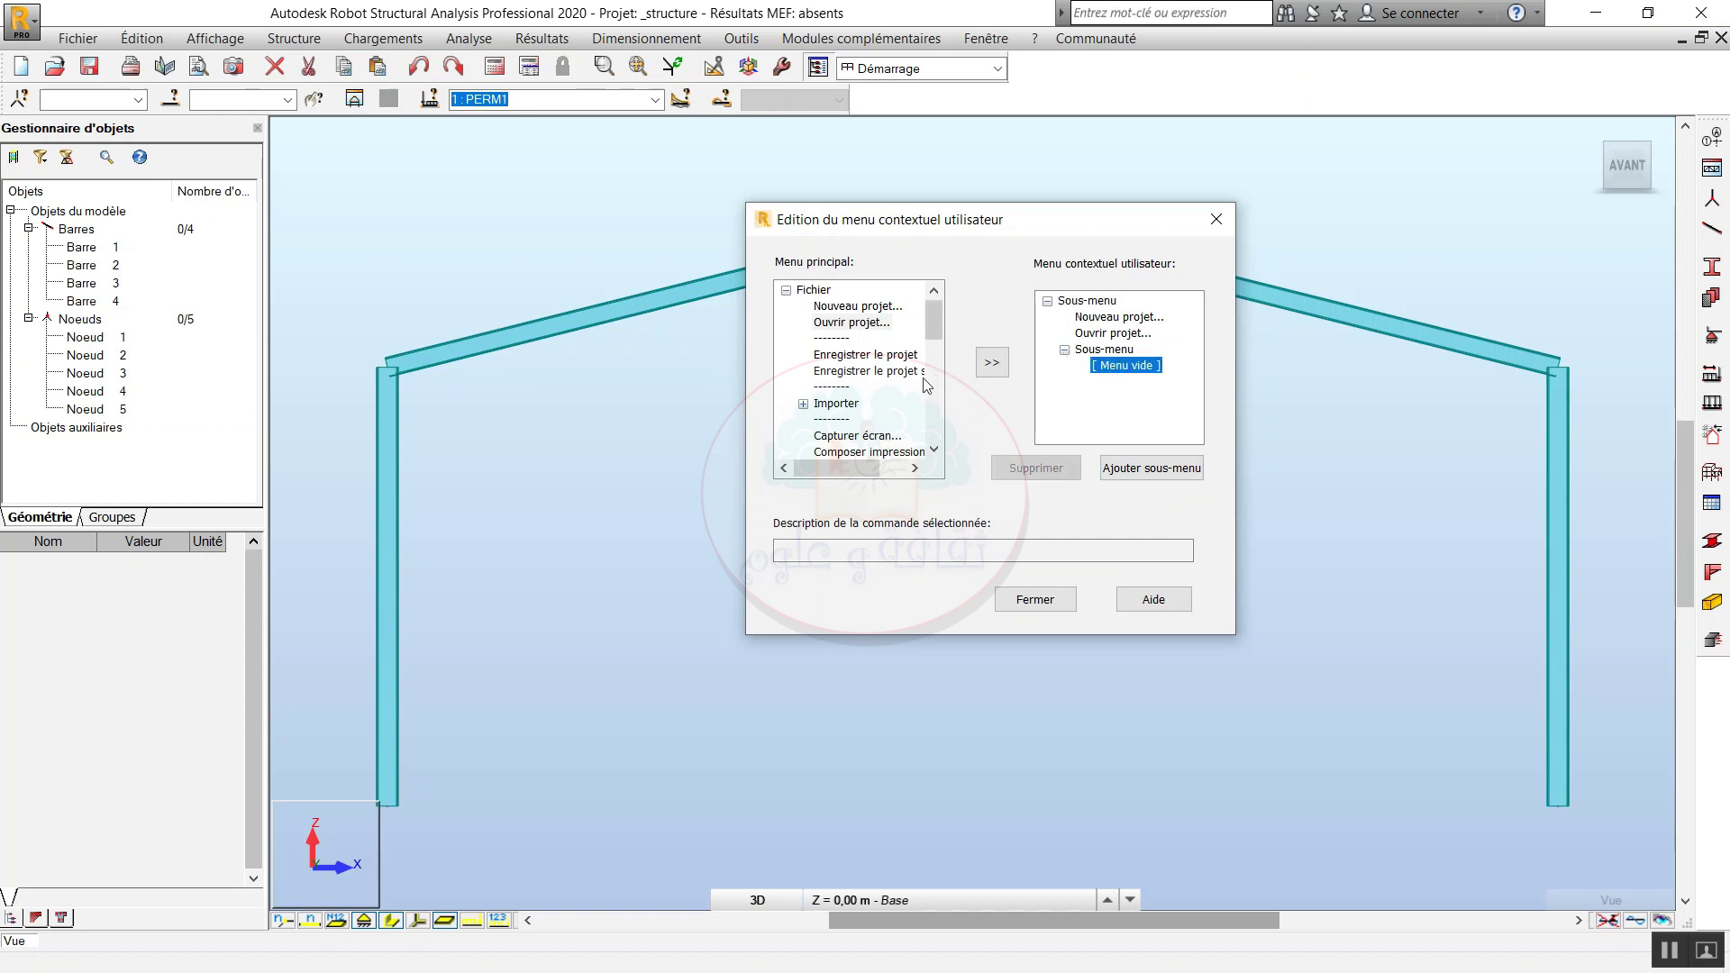
Add the commands Enregistrer le projet and Enregistrer le projet sous to the nested sub-menu.
left_click(891, 356)
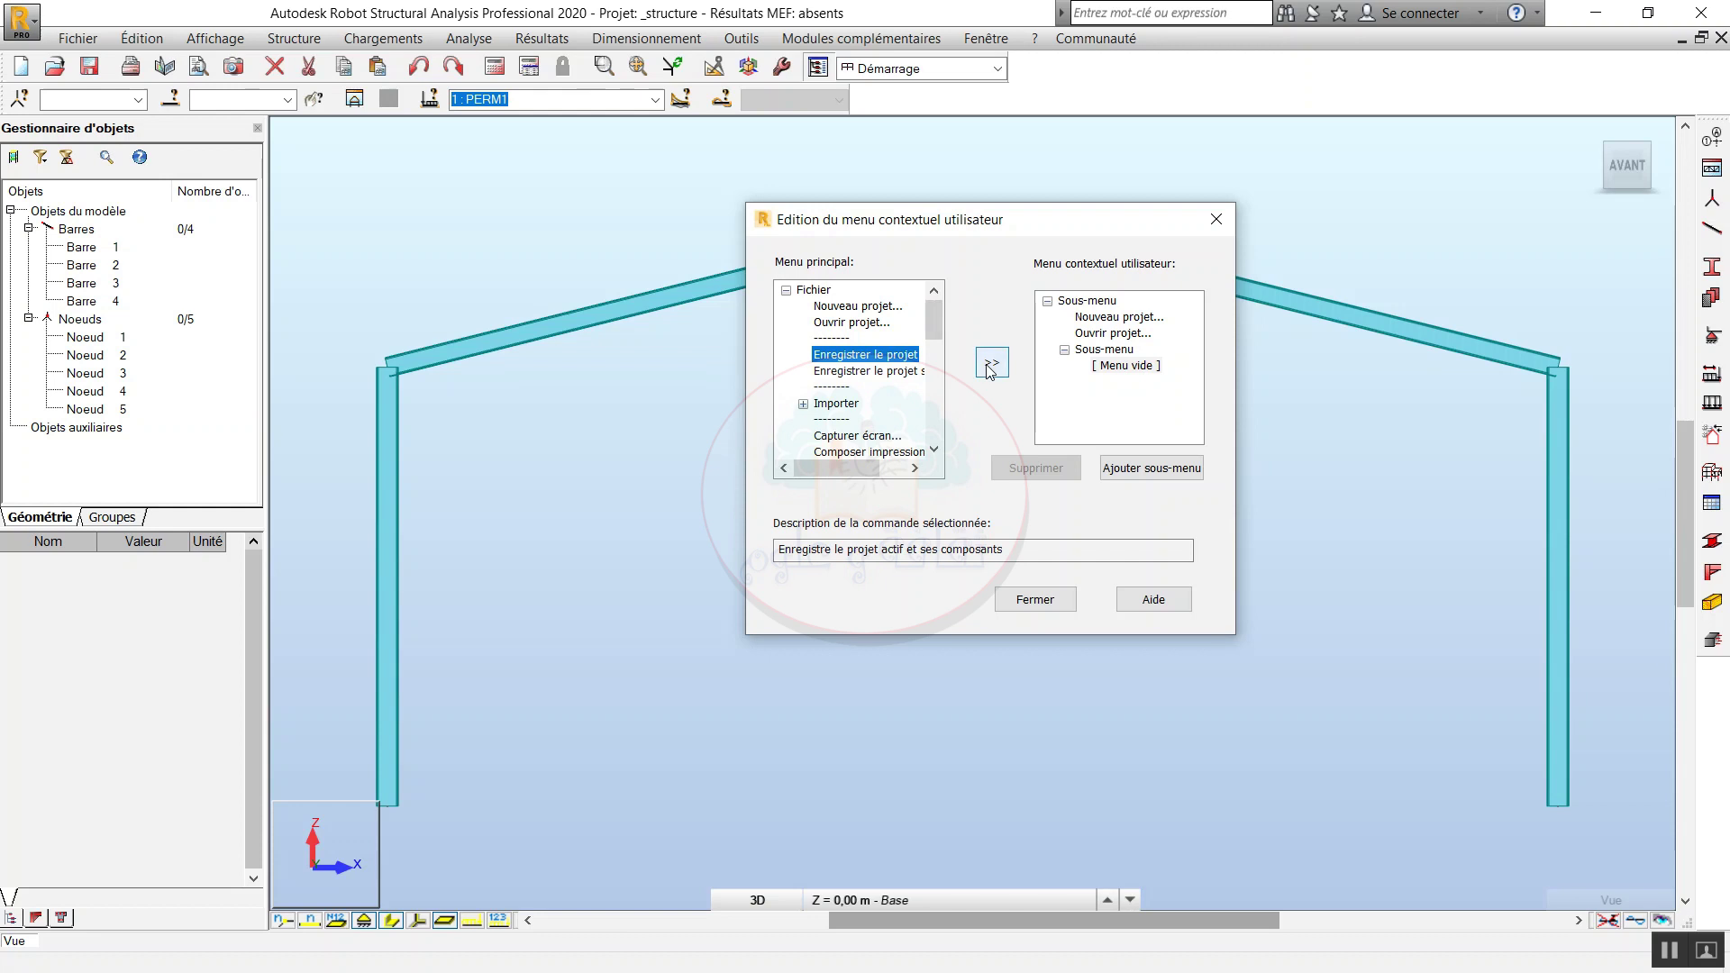
left_click(991, 364)
left_click(910, 372)
left_click(991, 363)
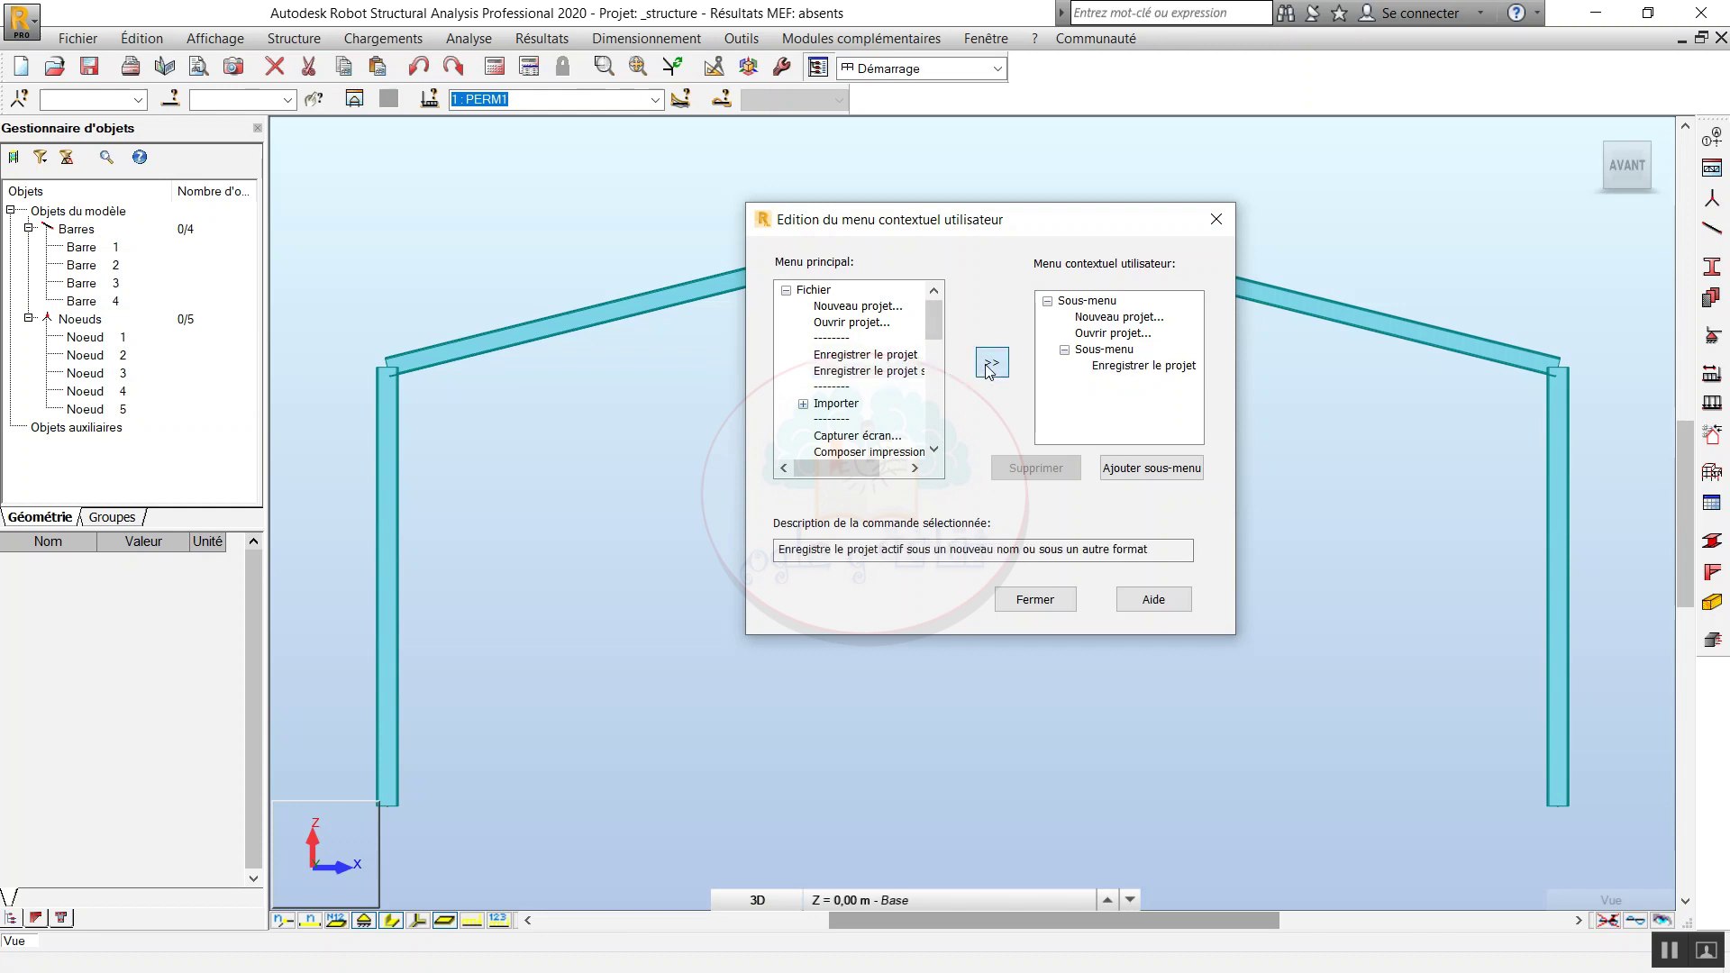
left_click(991, 364)
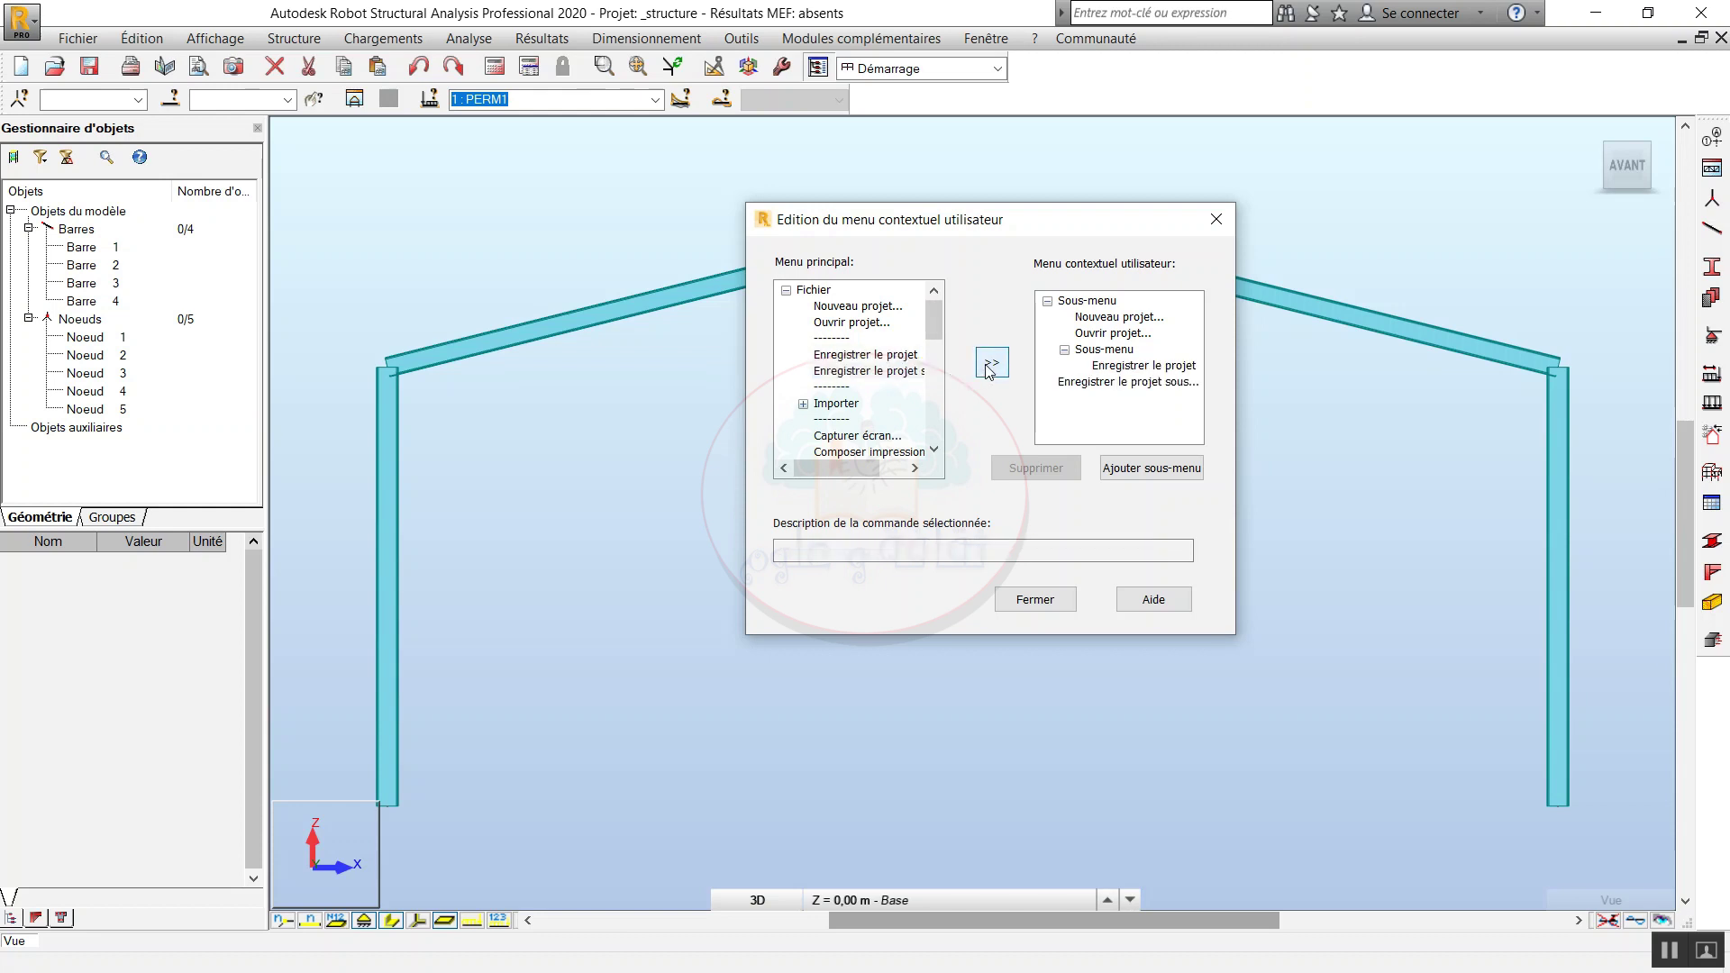
Rename the top-level sub-menu of the user context menu as diraa.
left_click(1088, 301)
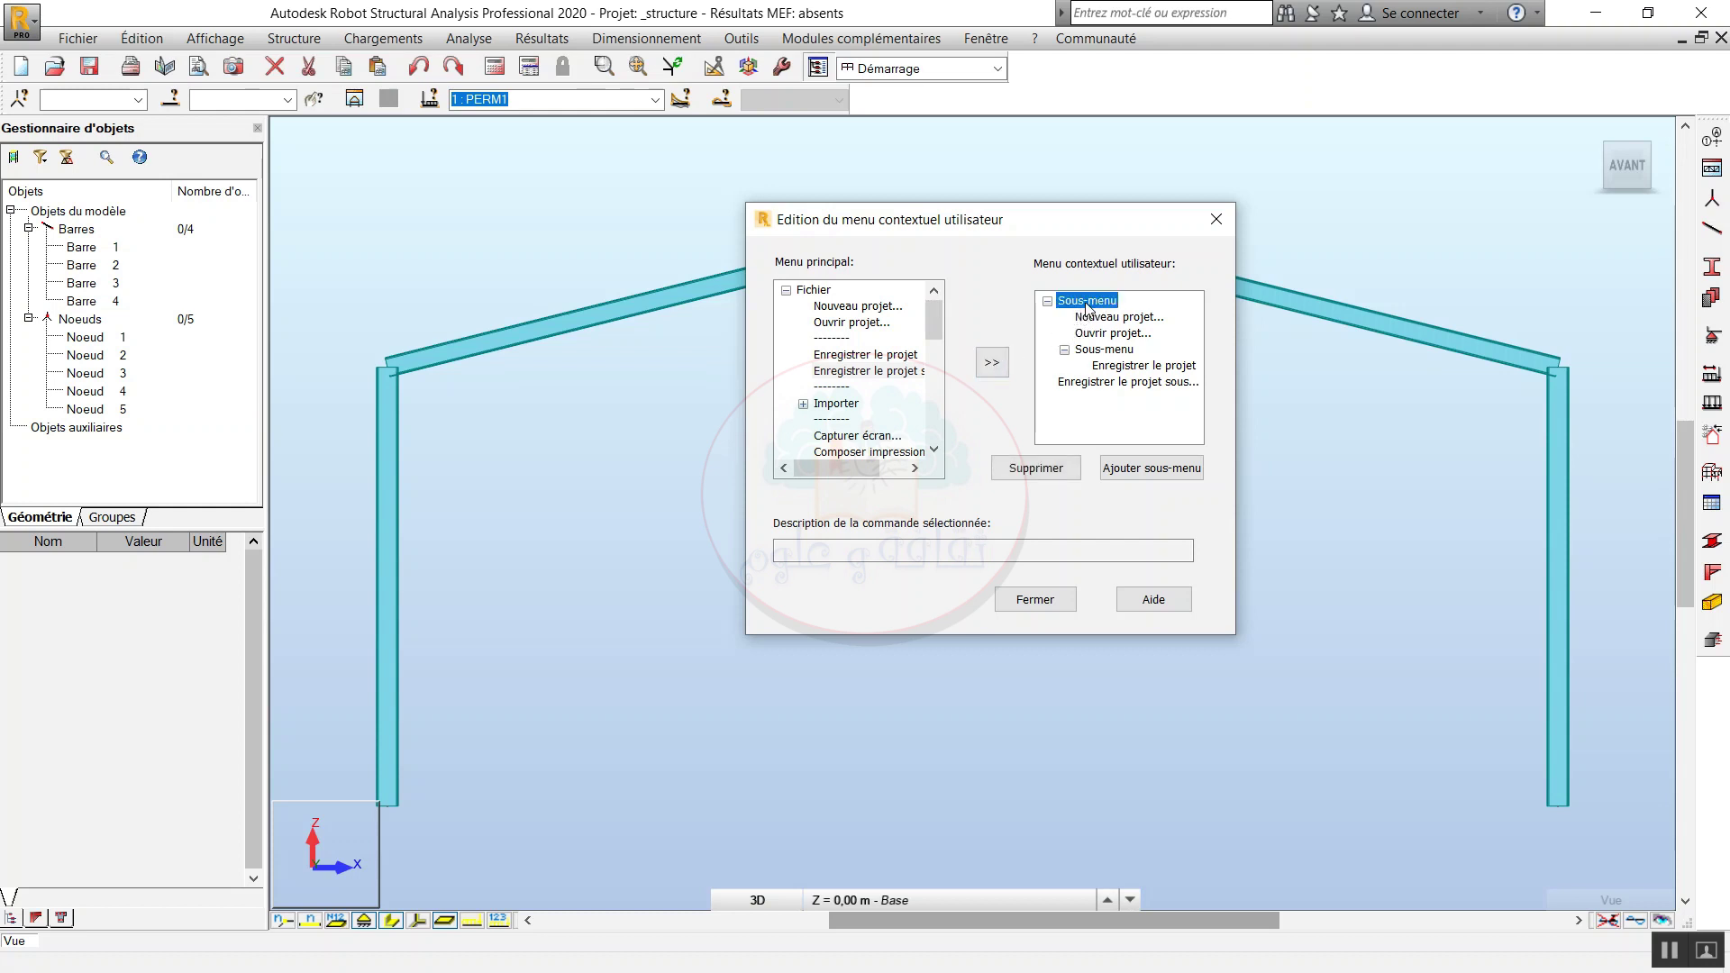
left_click(1087, 301)
type("diraa")
key("Return")
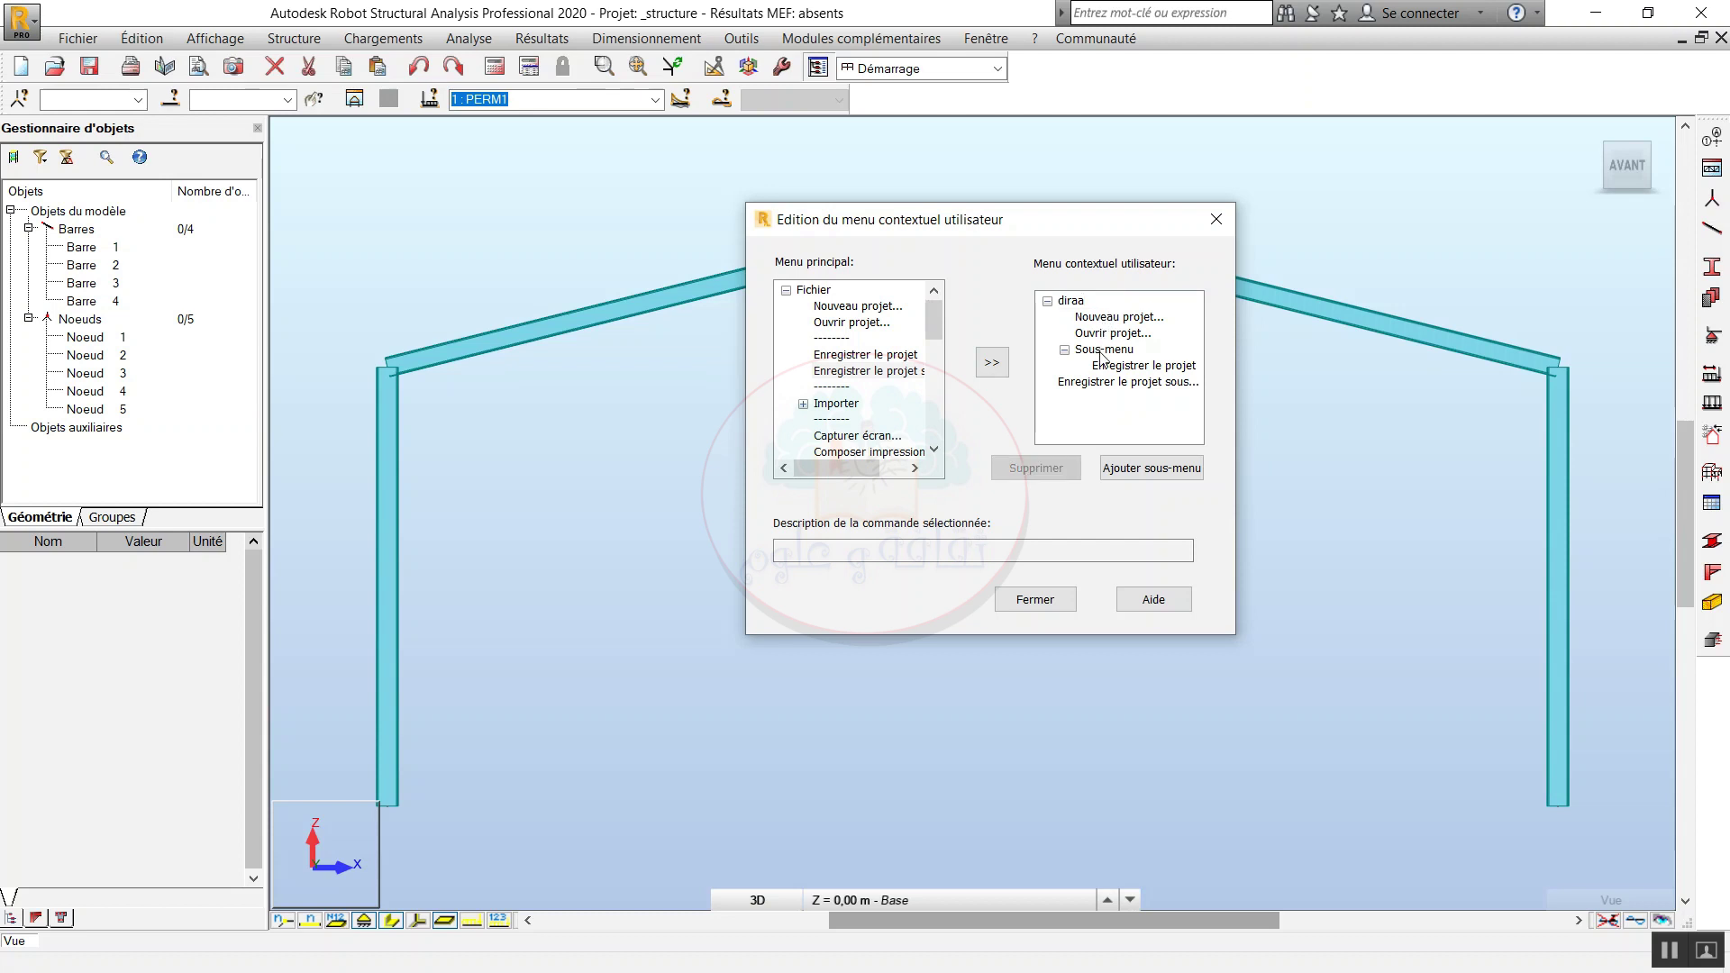
Rename the nested sub-menu as Enregistrer and close the context menu editor.
left_click(1101, 351)
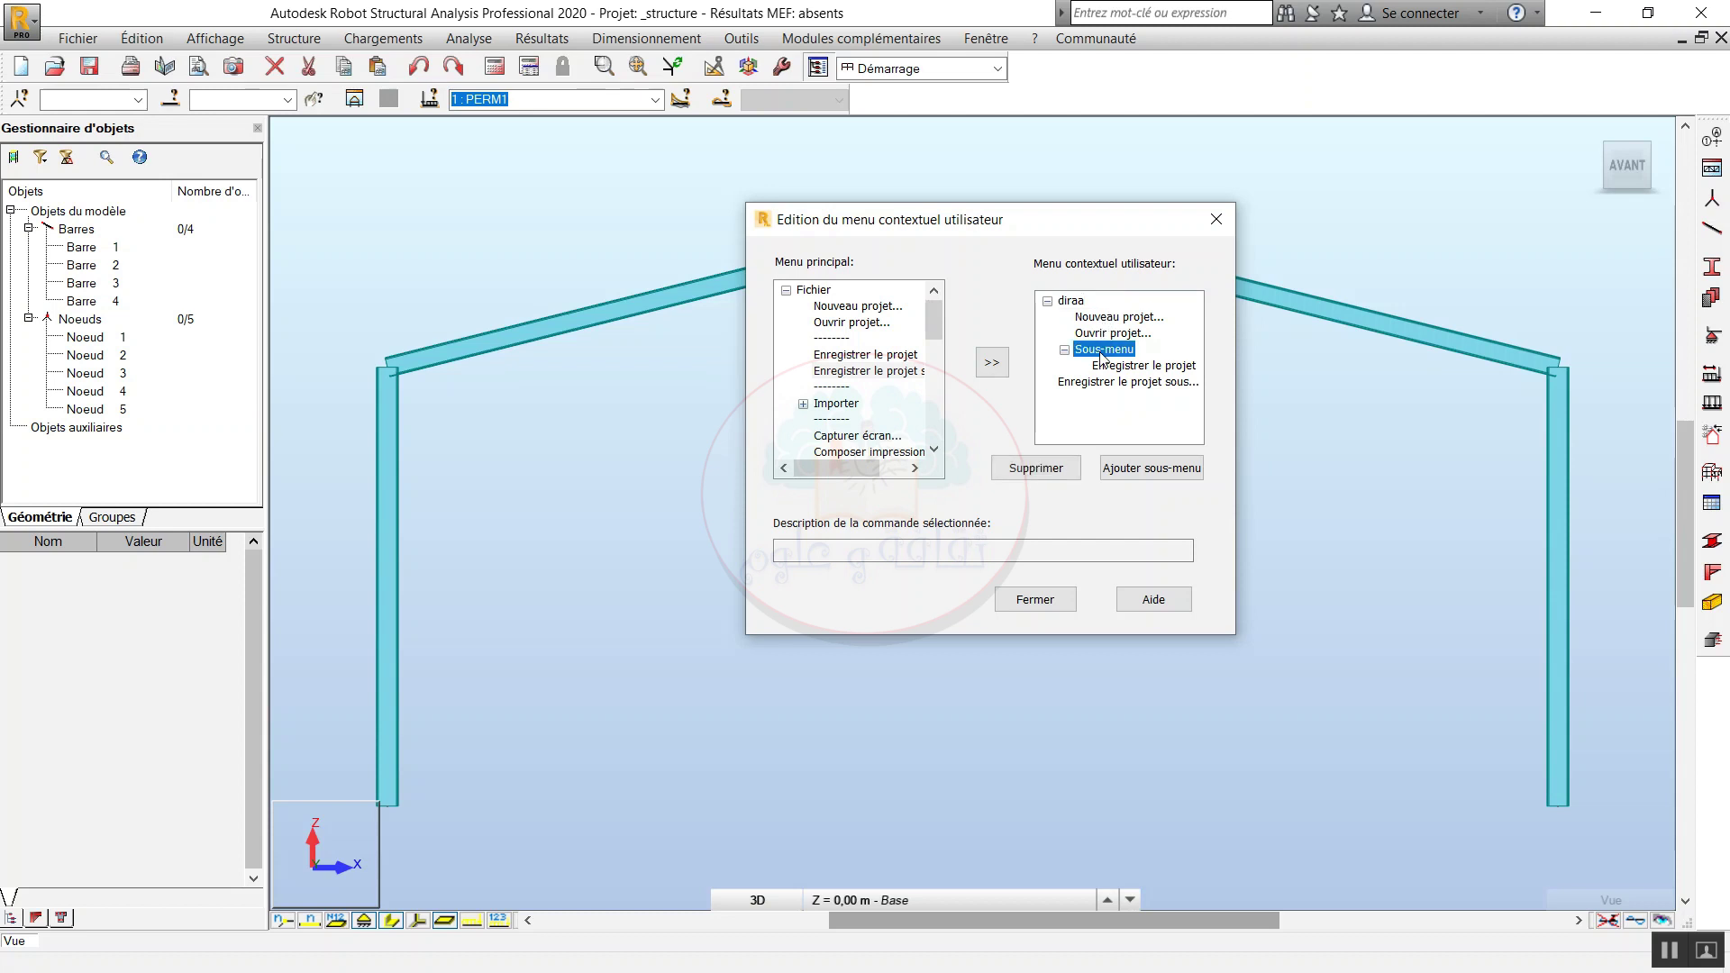
left_click(1101, 356)
type("Enregistrer")
key("Return")
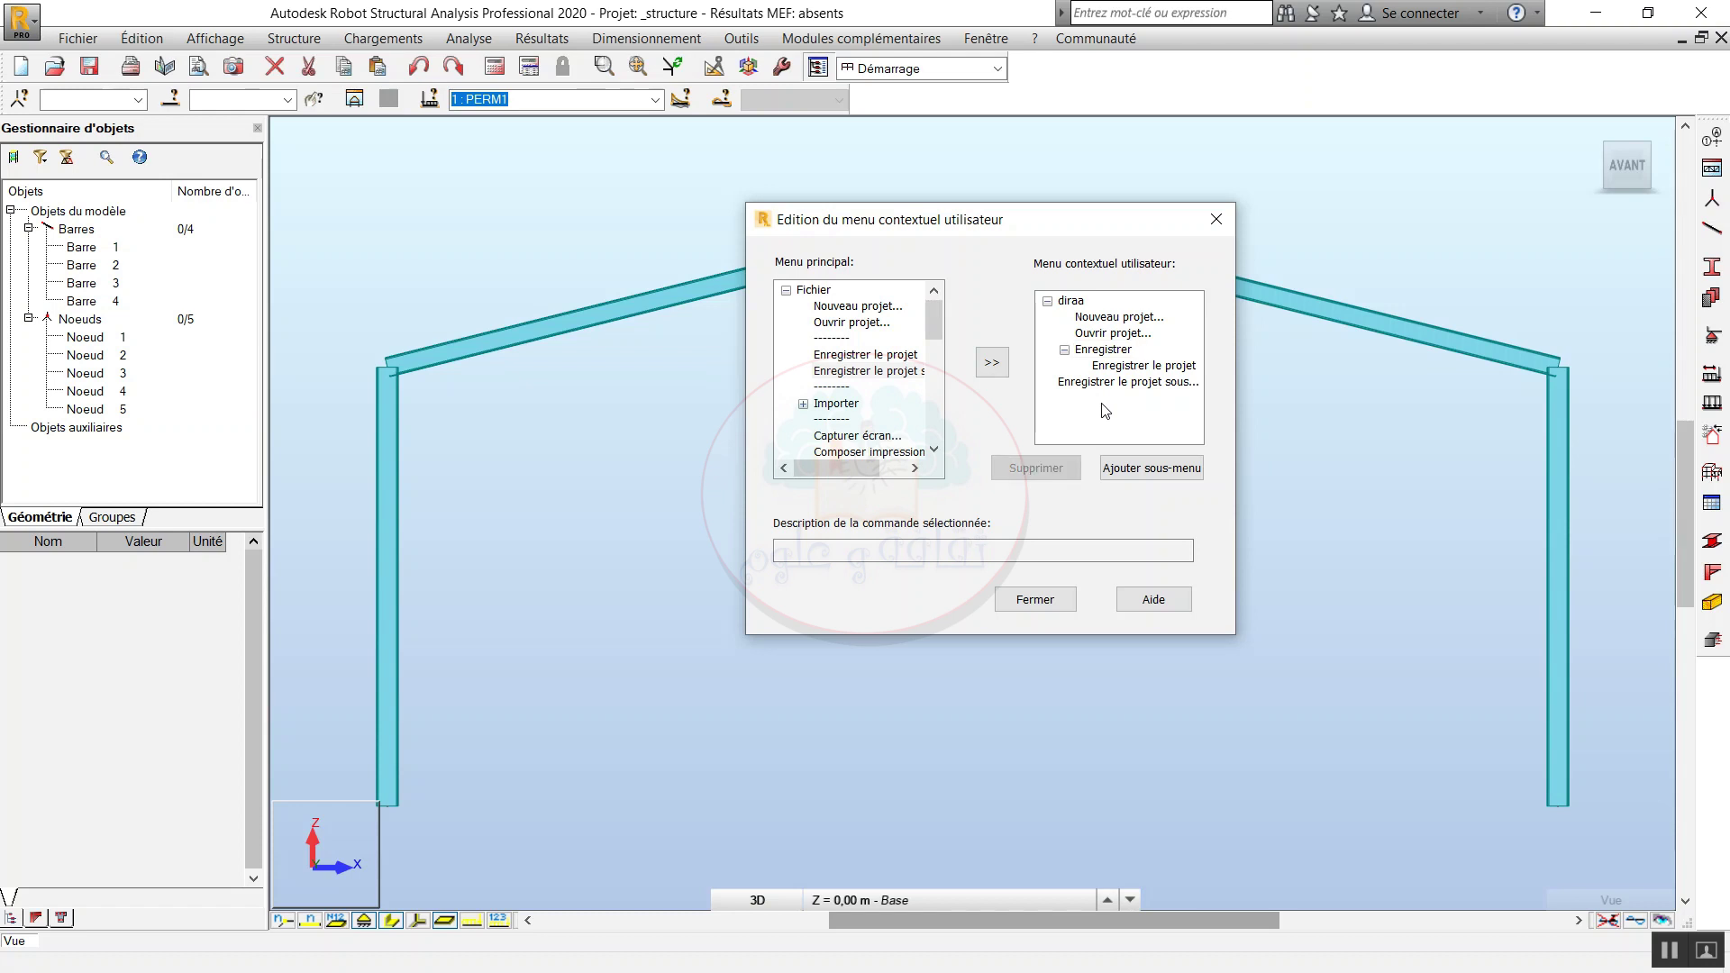
left_click(1027, 599)
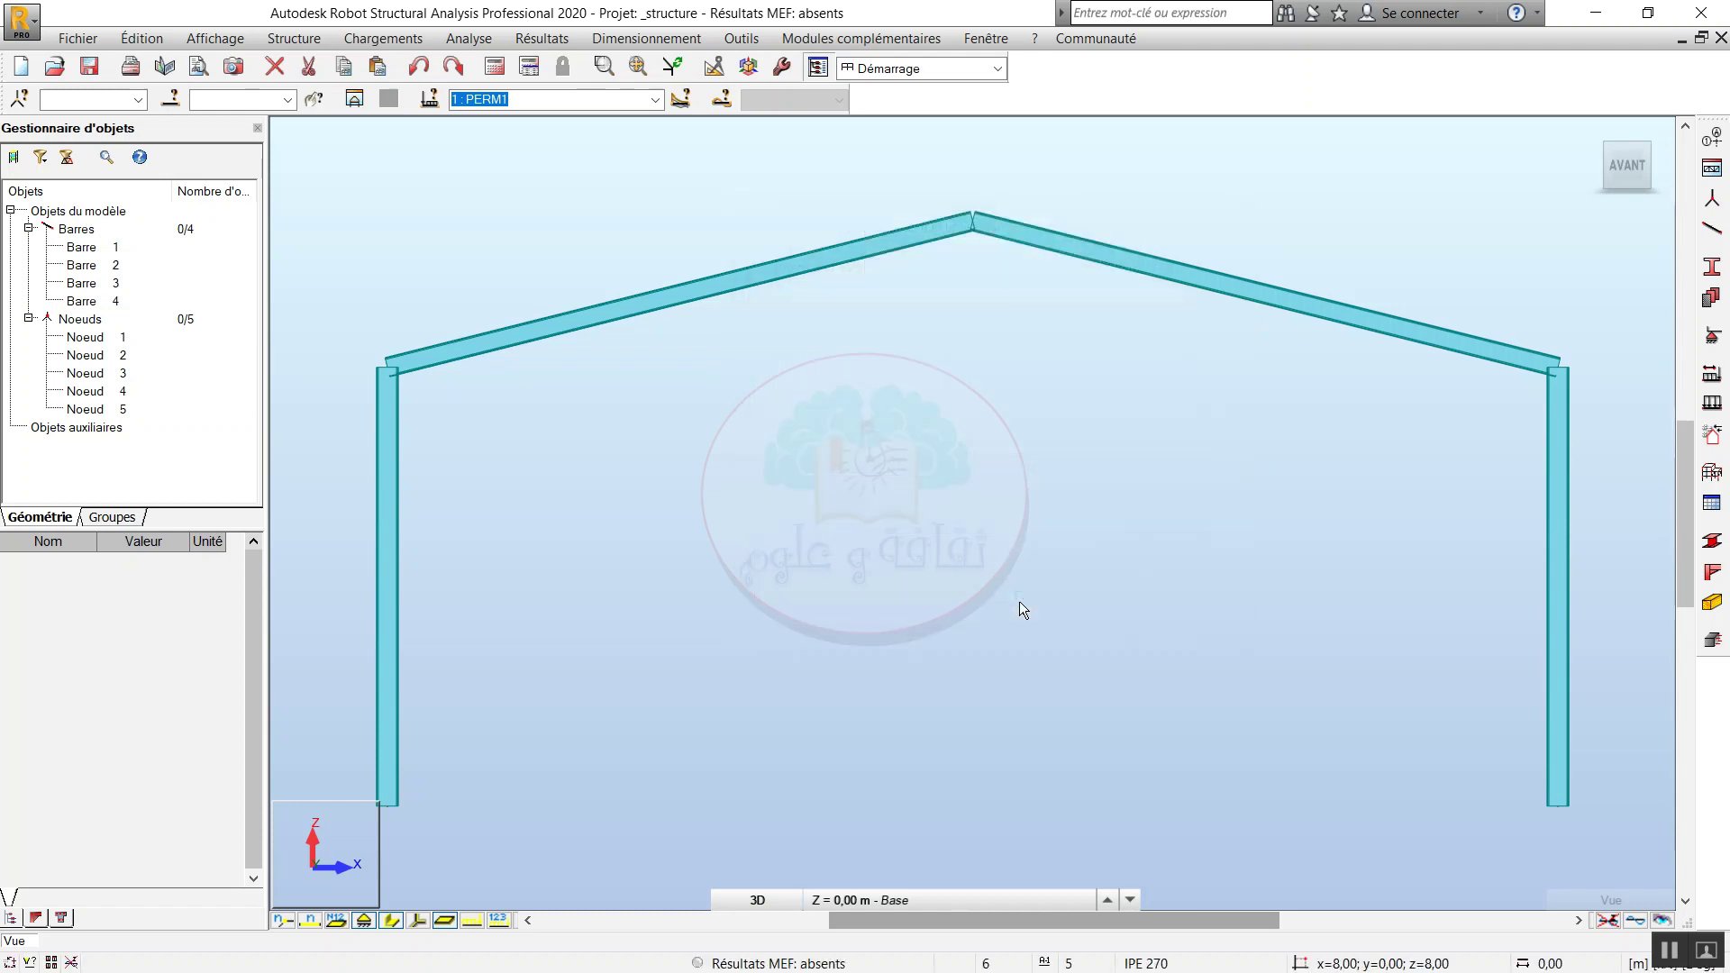
Check the entries of the custom diraa context menu and run its Nouveau projet command.
right_click(812, 391)
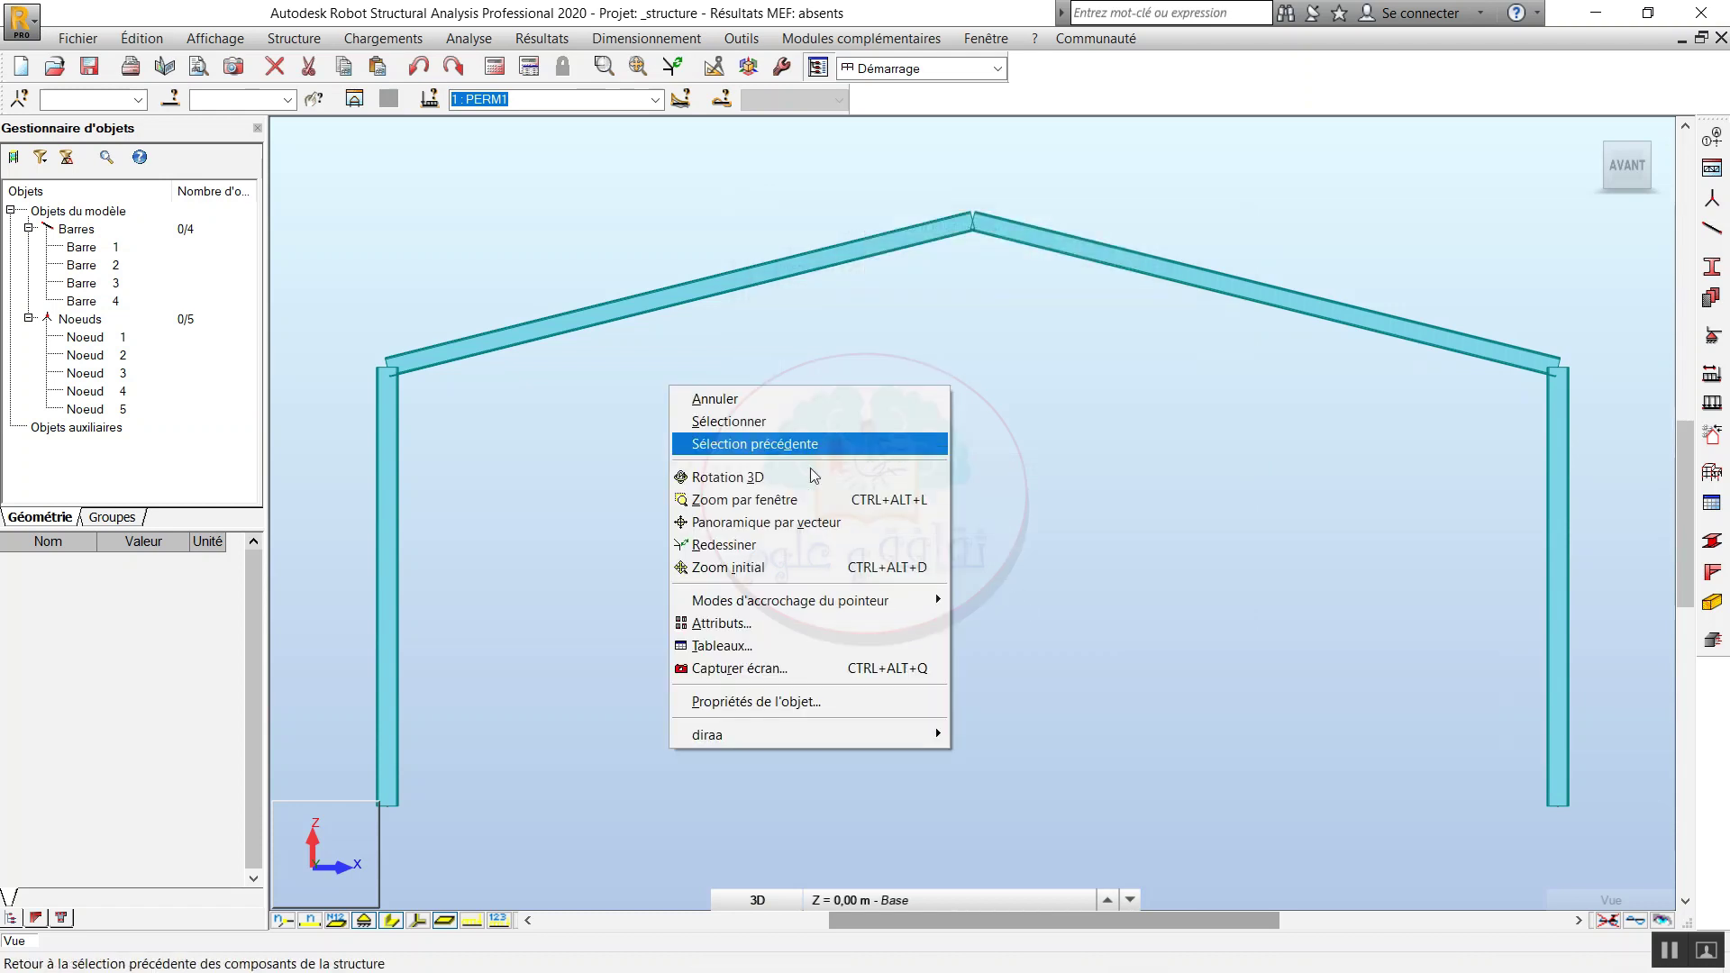
mouse_move(877, 744)
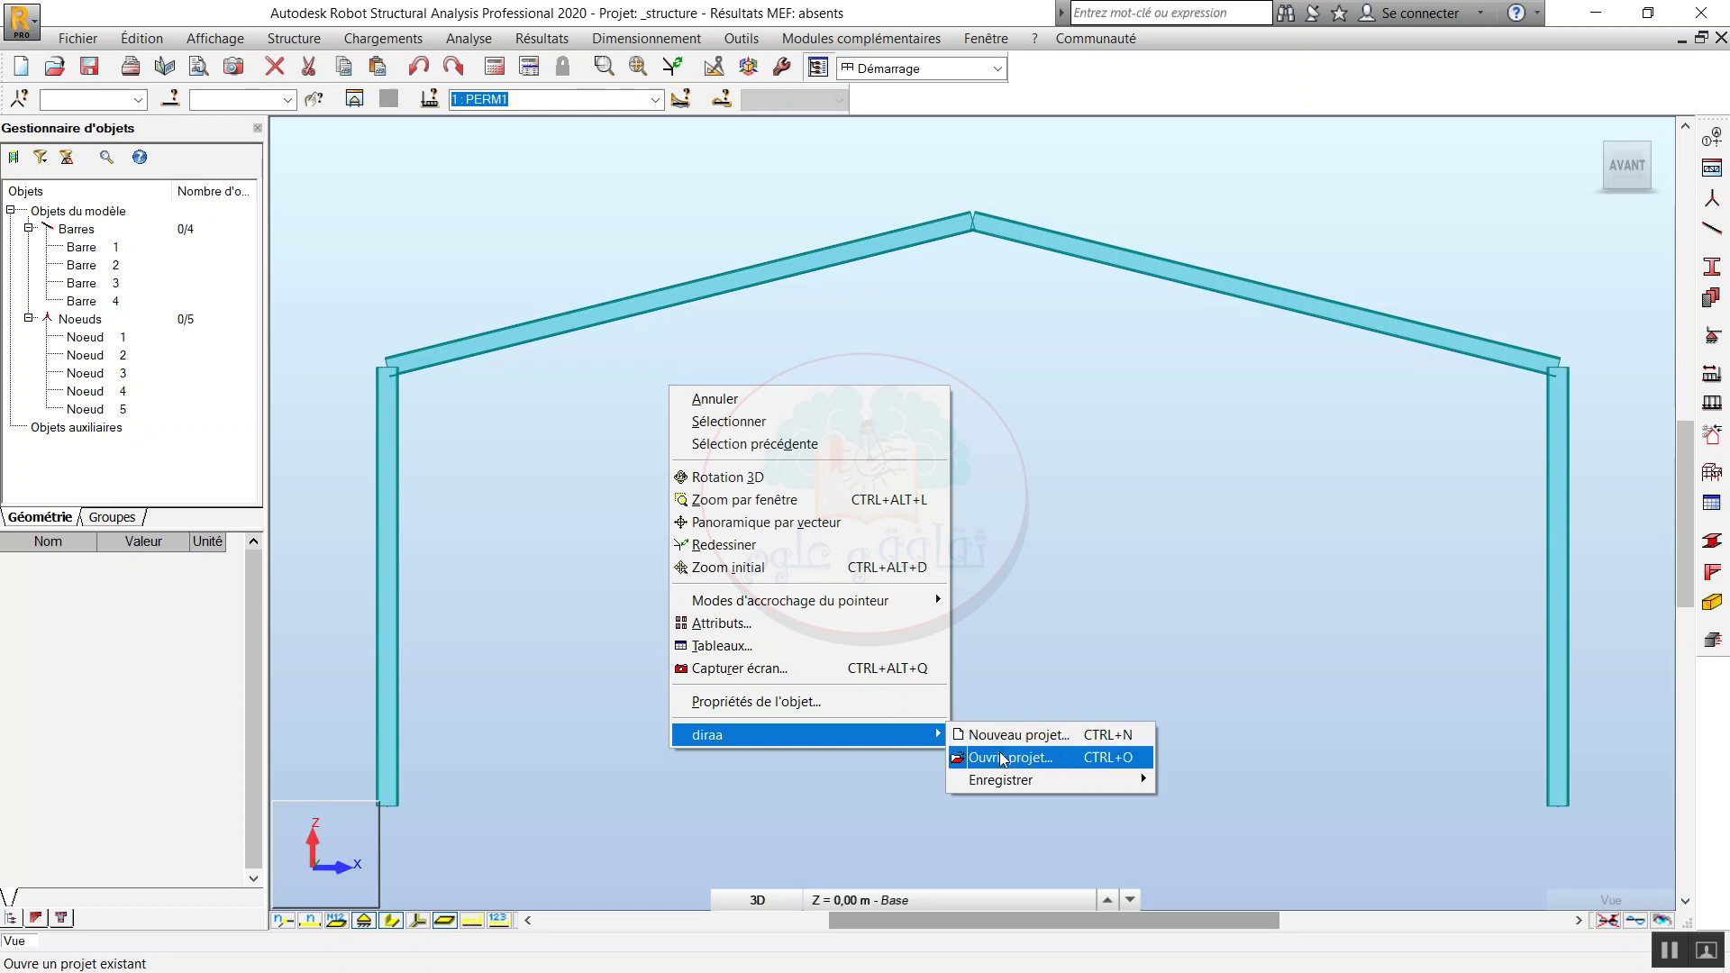
mouse_move(1009, 784)
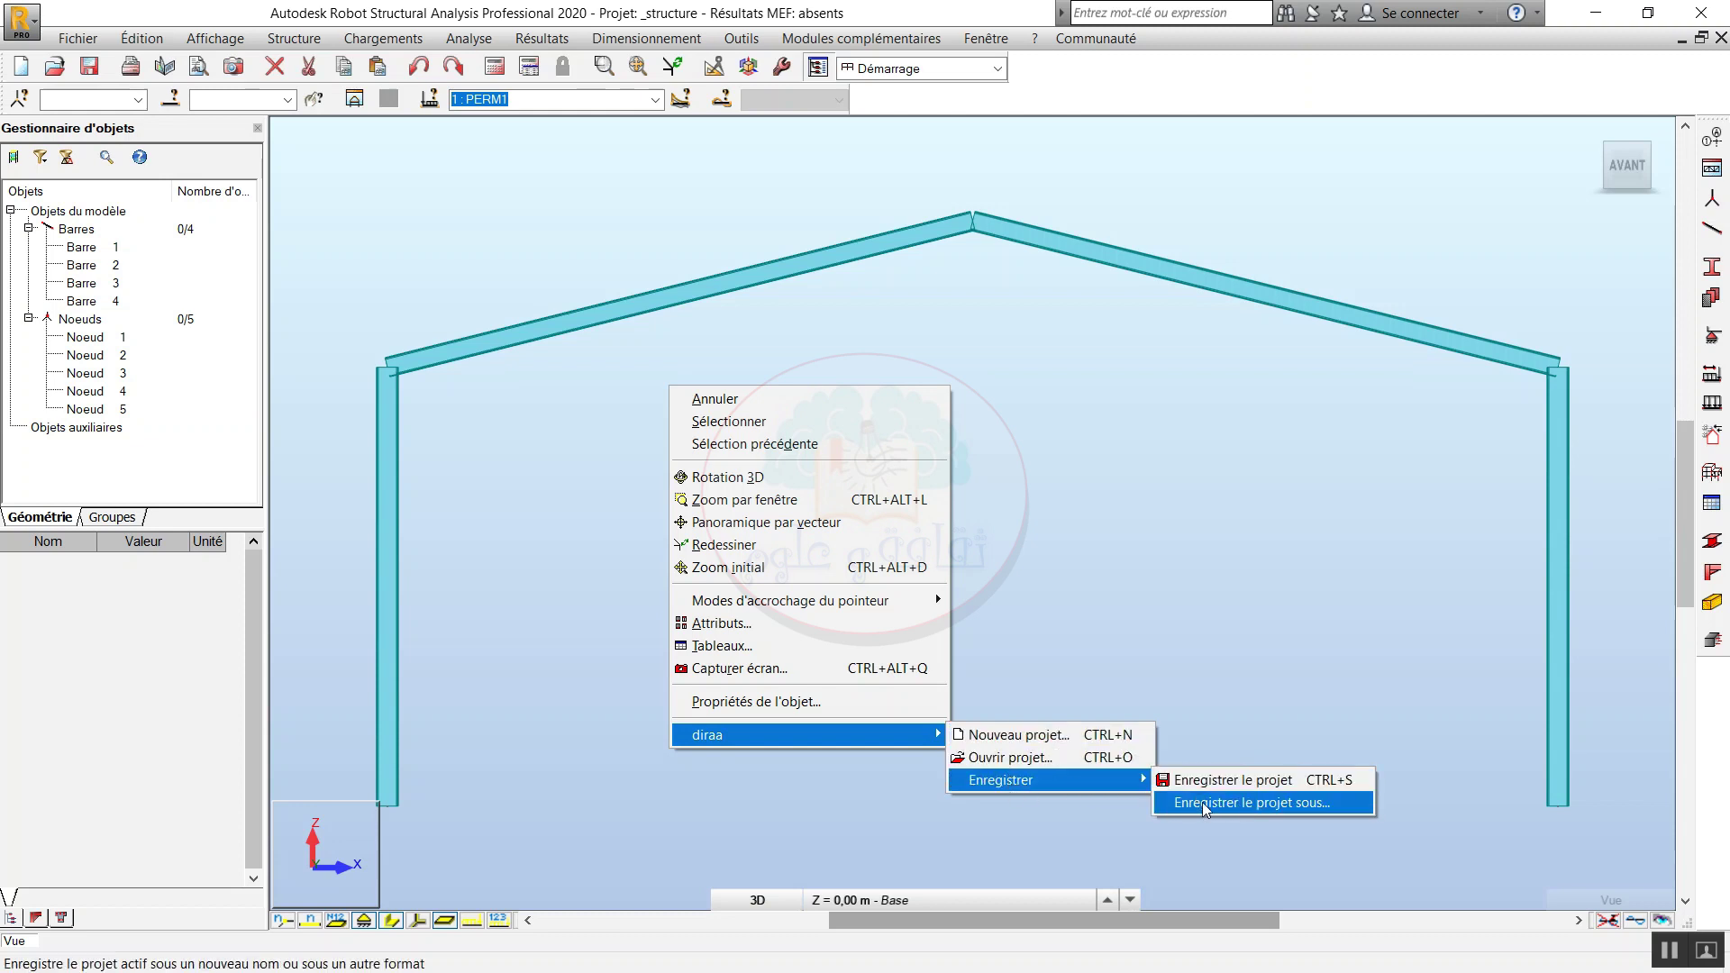
left_click(1046, 736)
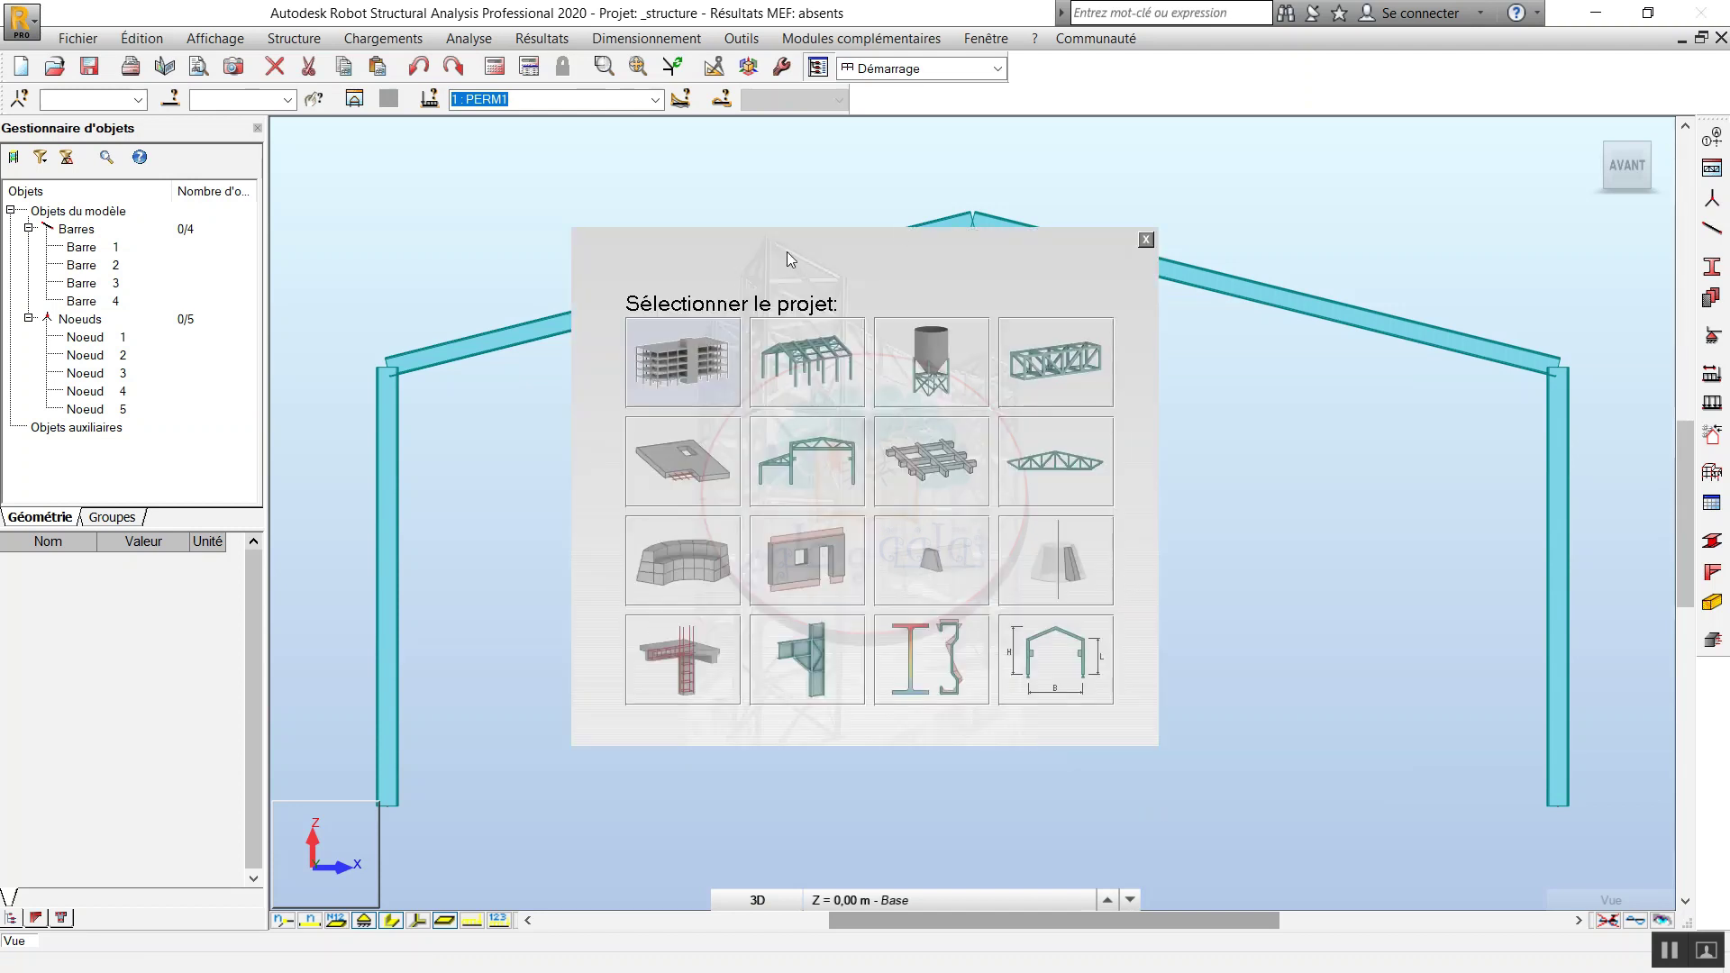